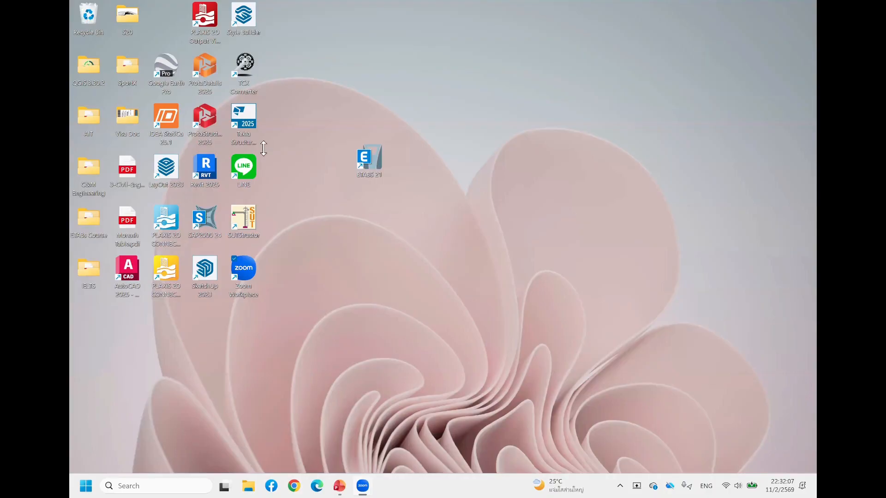
- Launch ETABS and initialize a new model with built-in Metric MKS settings, AISC 360-16 steel and ACI 318-19 concrete codes
left_click(372, 162)
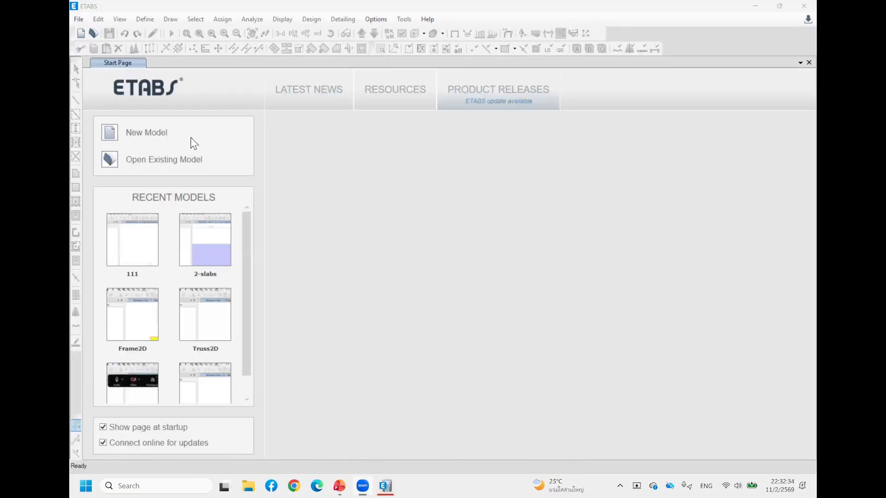
left_click(158, 139)
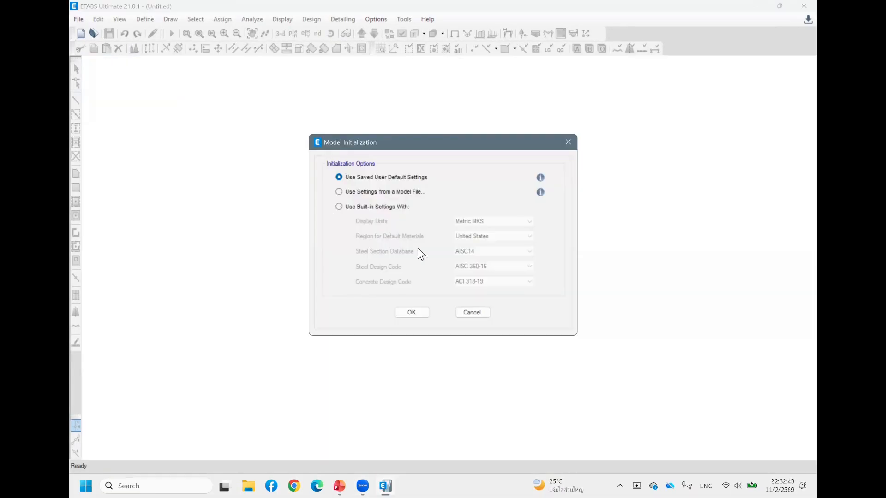
left_click(353, 207)
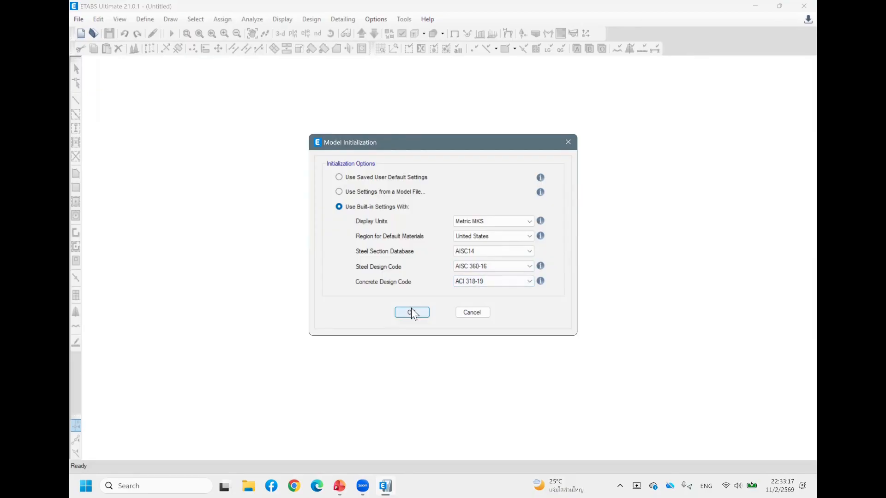
left_click(500, 281)
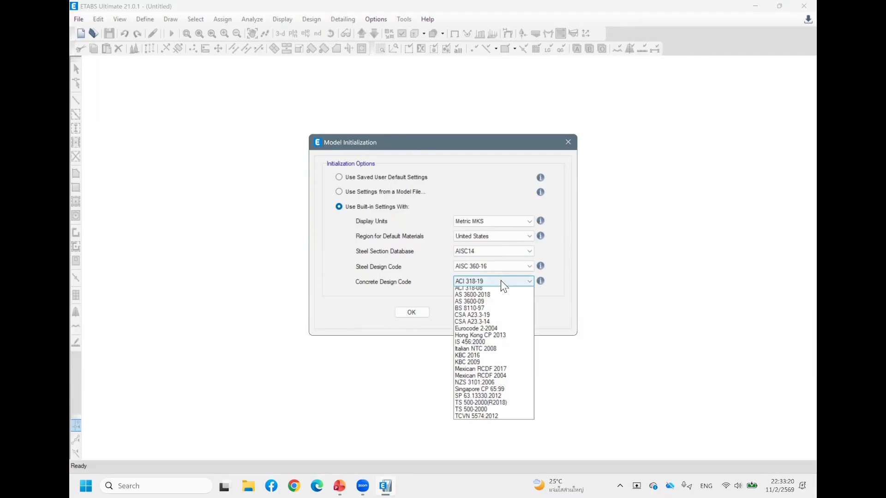
left_click(501, 282)
left_click(501, 281)
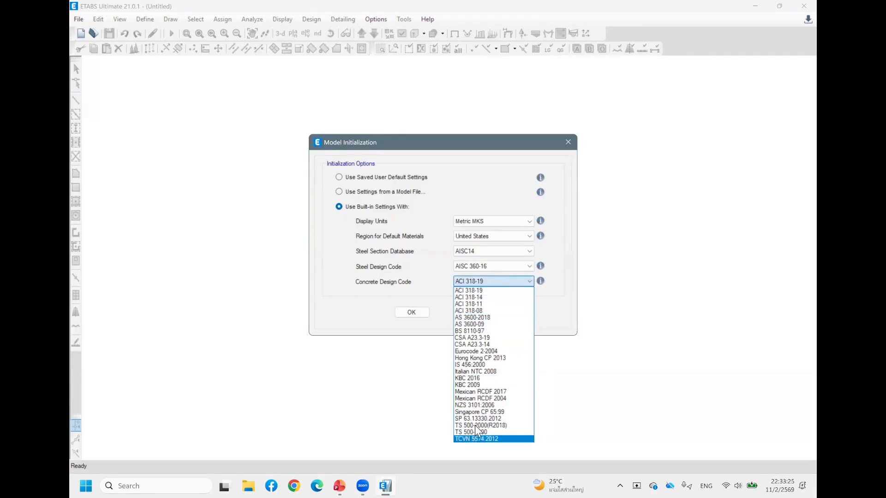
left_click(420, 308)
left_click(413, 311)
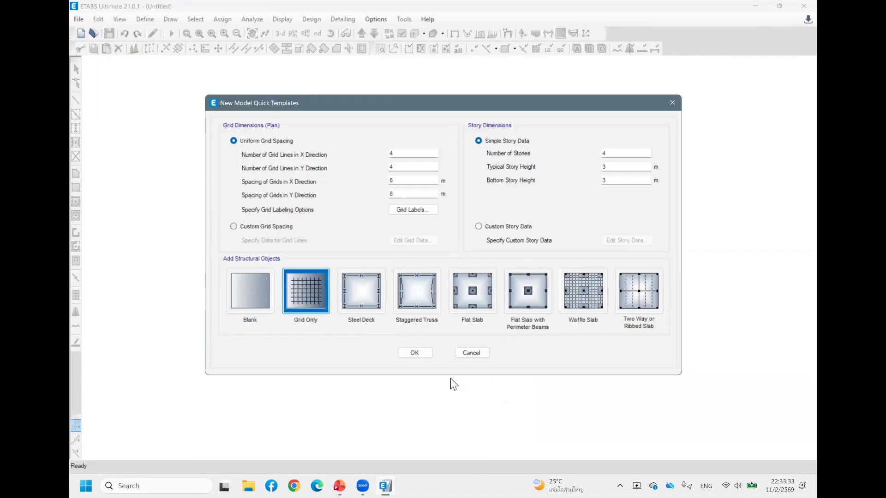
- Create a grid-only model with 4 by 4 grid lines at 8 m and four 3 m stories, and close the 3-D view
left_click(415, 353)
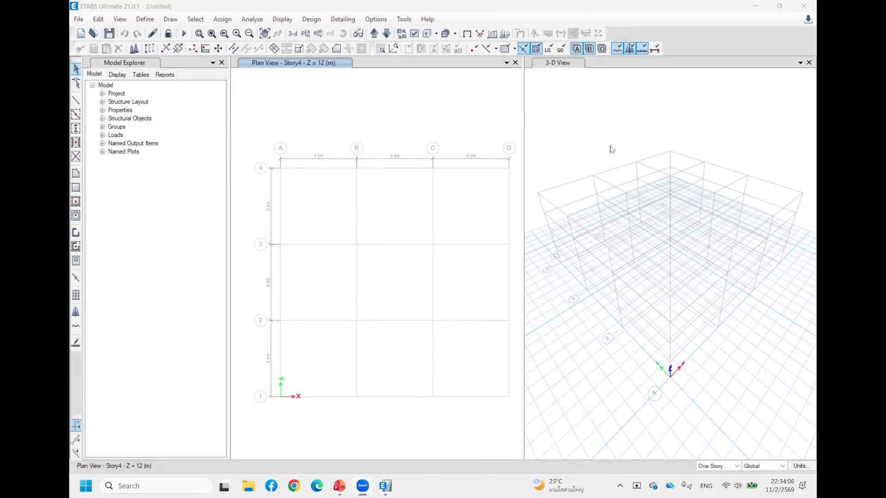
left_click(808, 62)
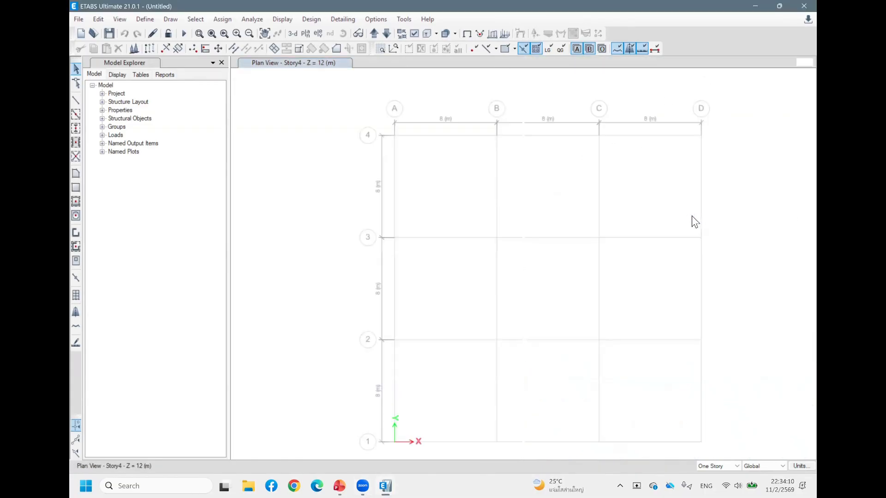
scroll(623, 229, "down", 3)
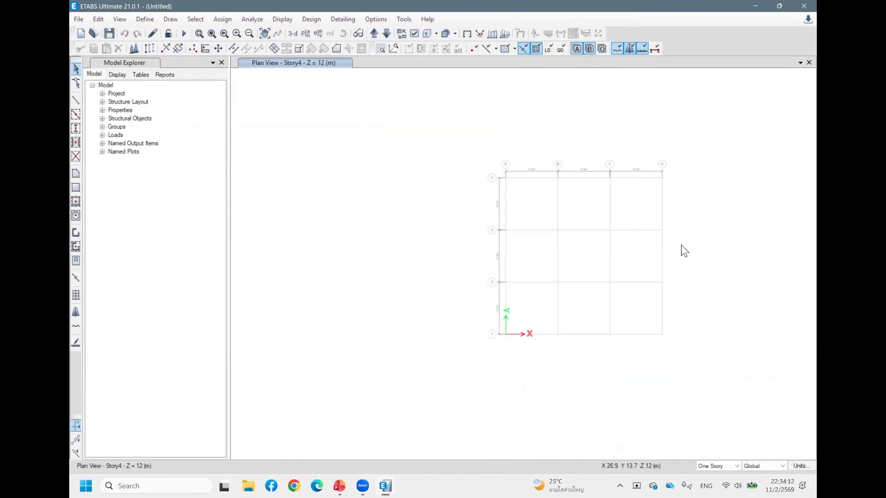
scroll(689, 258, "up", 2)
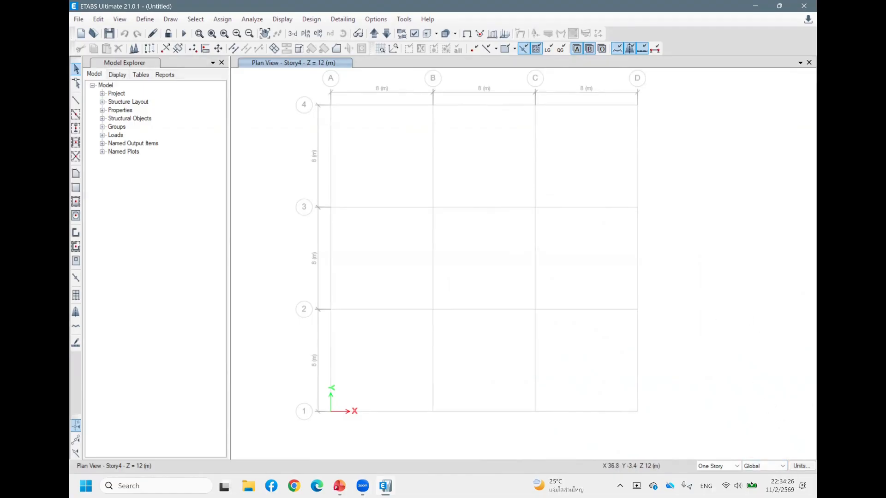
- Set the length unit of the model's consistent units to cm
mouse_move(801, 466)
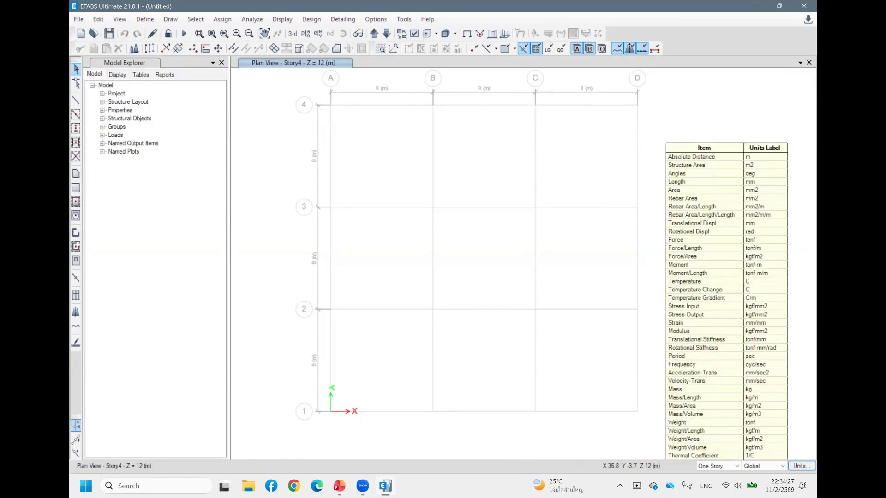
left_click(801, 465)
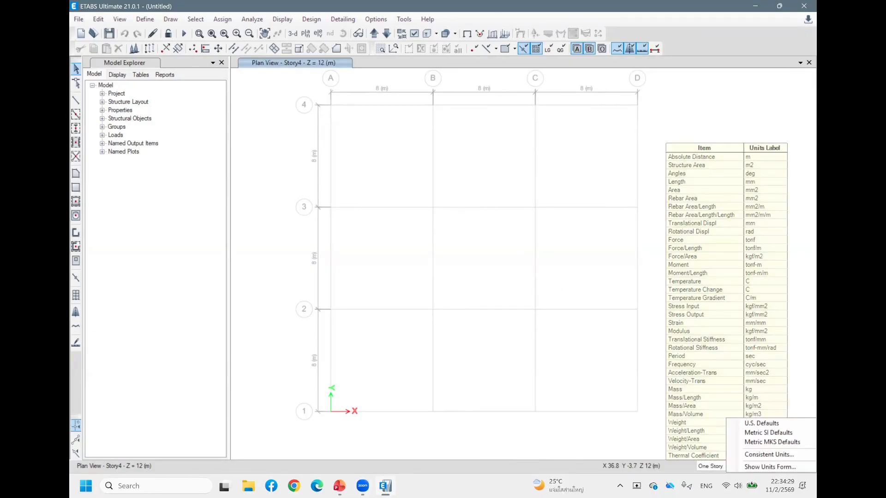
left_click(780, 455)
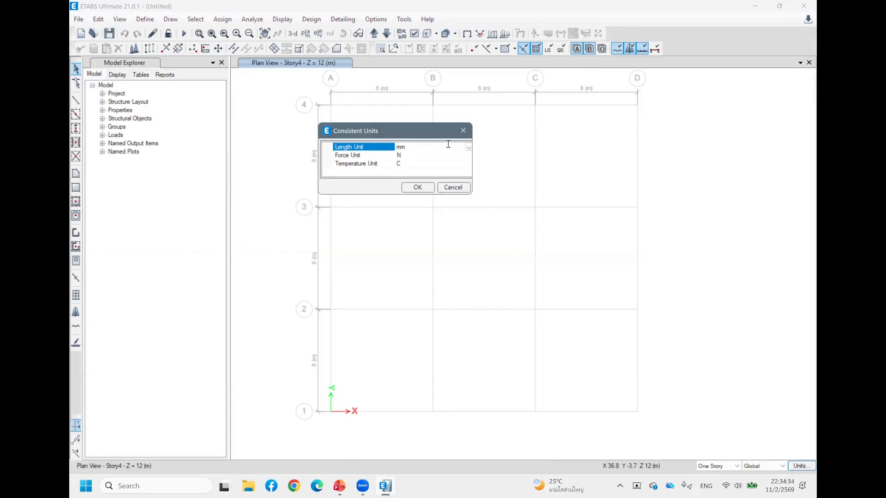
left_click(449, 145)
left_click(469, 147)
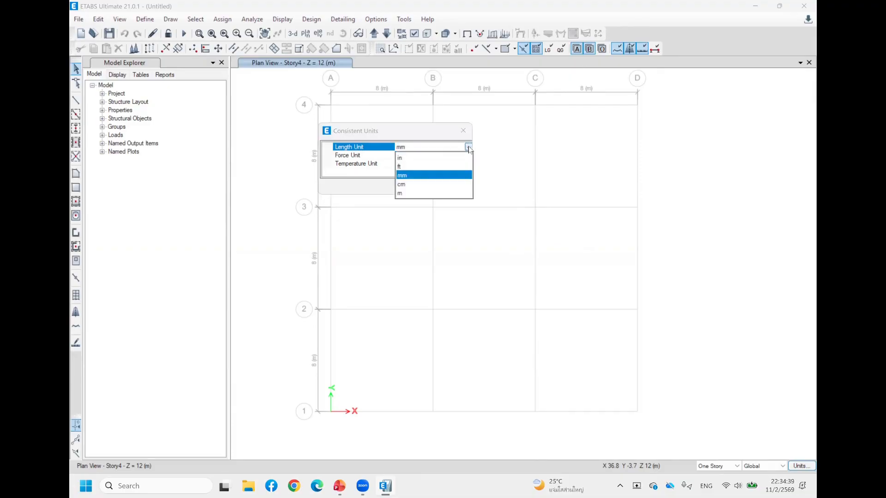
left_click(416, 184)
left_click(416, 188)
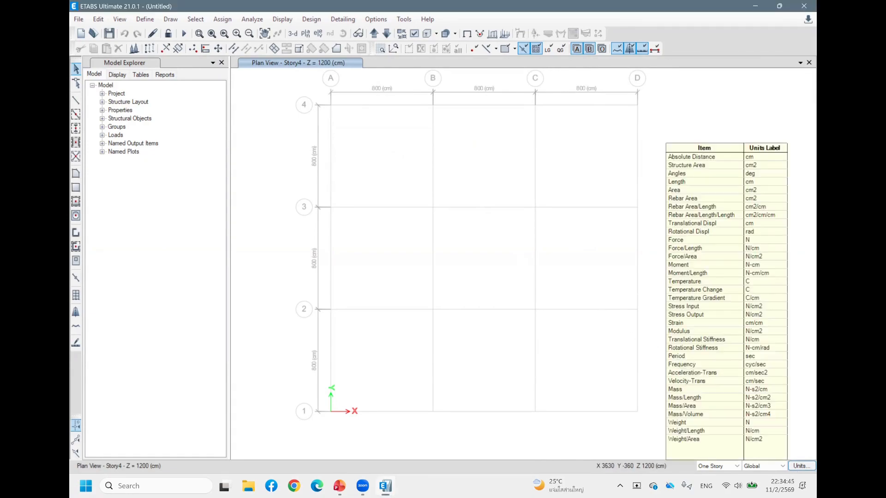
- Set the model's consistent units to cm for length and kgf for force
left_click(801, 466)
left_click(778, 455)
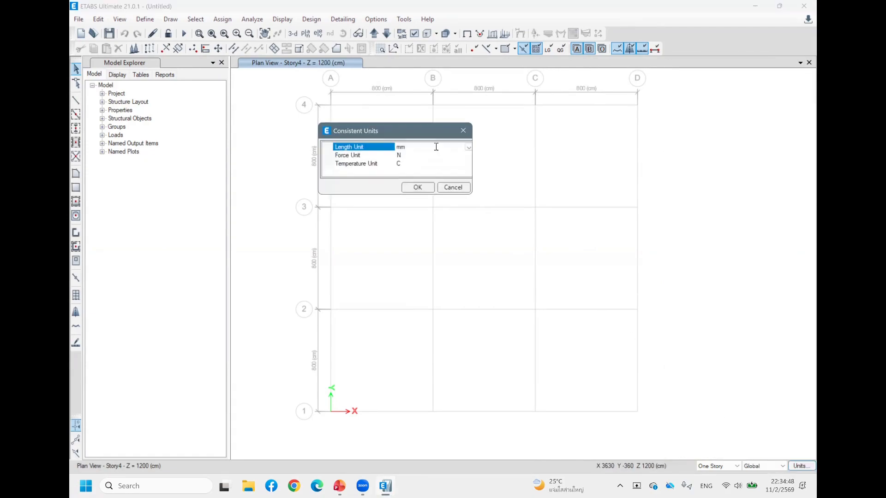
left_click(468, 147)
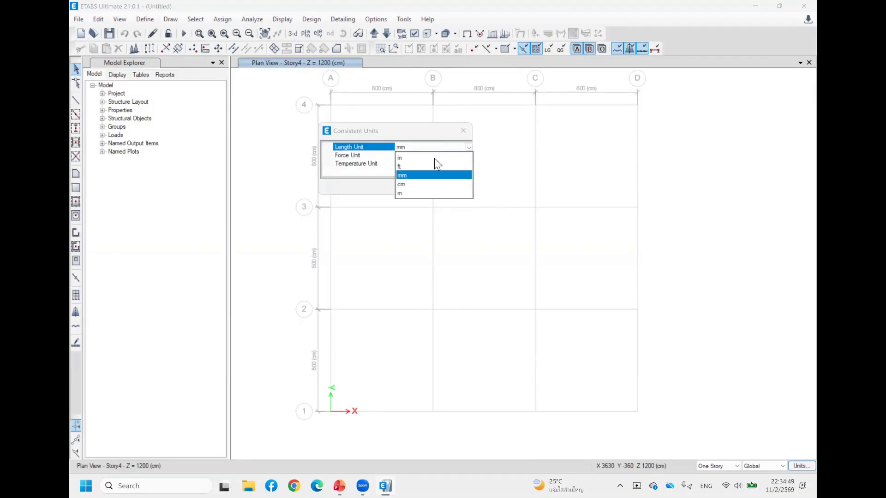
left_click(422, 185)
left_click(463, 157)
left_click(468, 157)
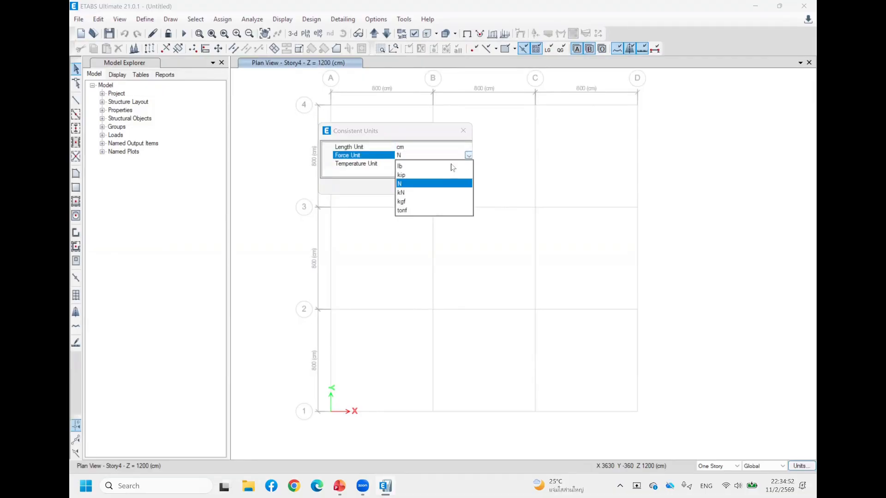
left_click(408, 201)
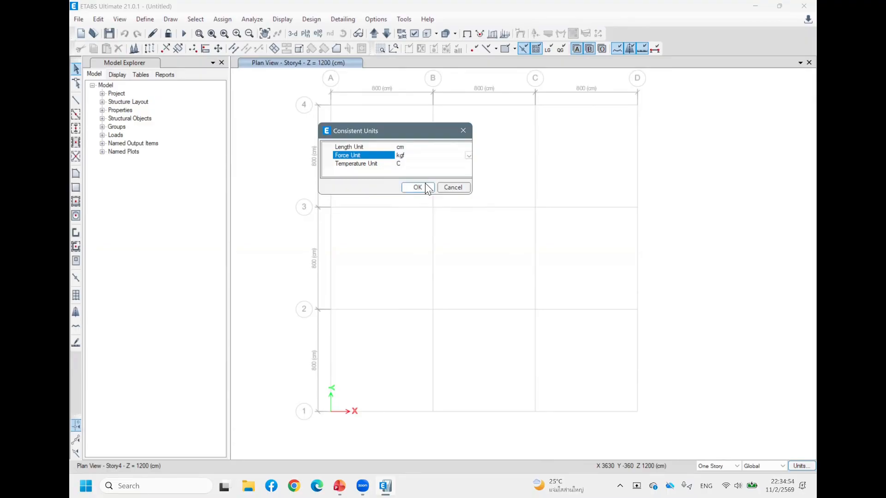
left_click(417, 186)
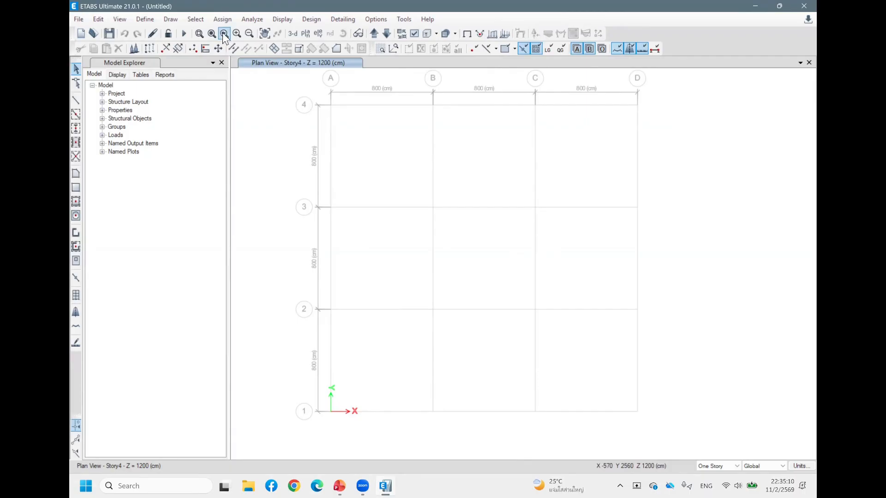
- Open the material definitions and examine the property data of the A416Gr270 and 4000Psi materials
left_click(148, 19)
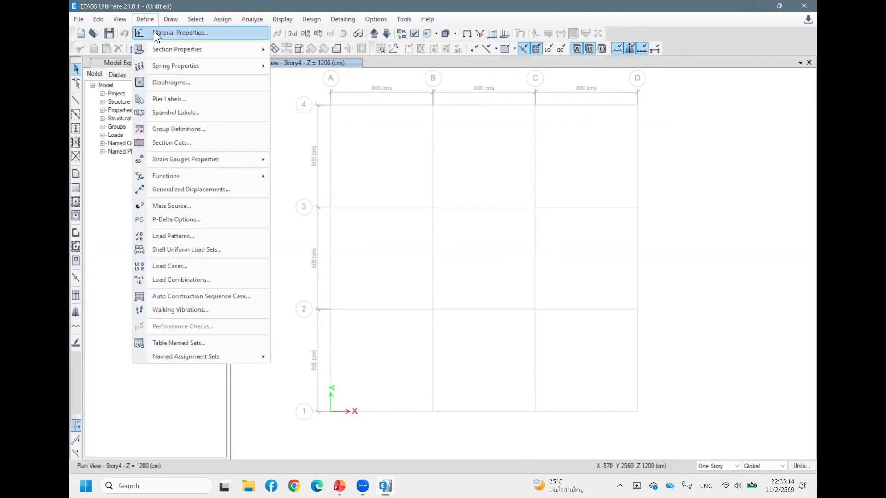
left_click(181, 34)
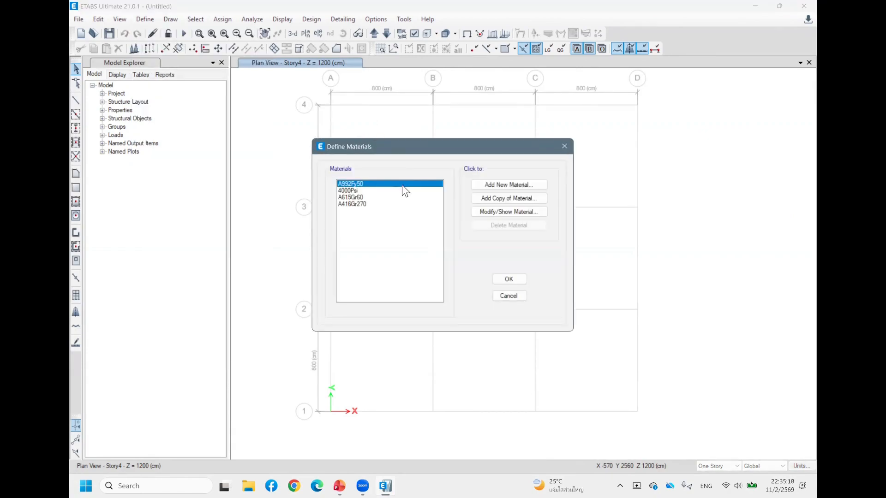
double_click(378, 203)
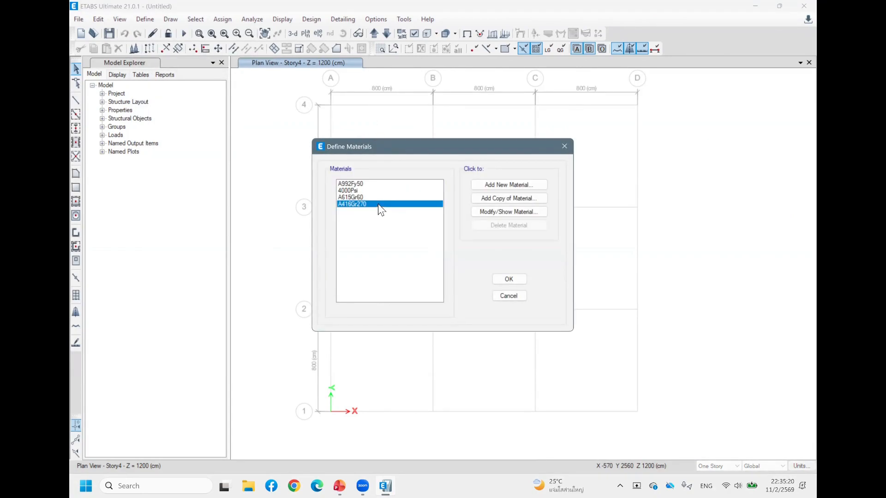
left_click(464, 345)
double_click(376, 190)
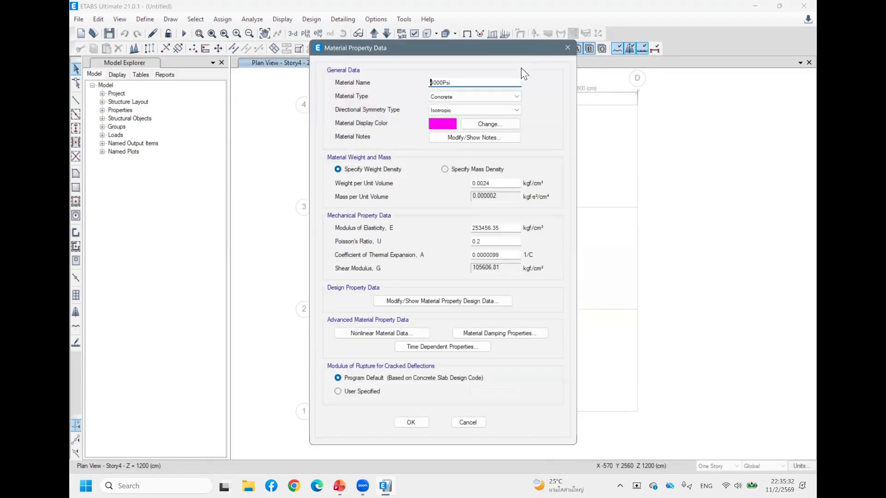
left_click(572, 46)
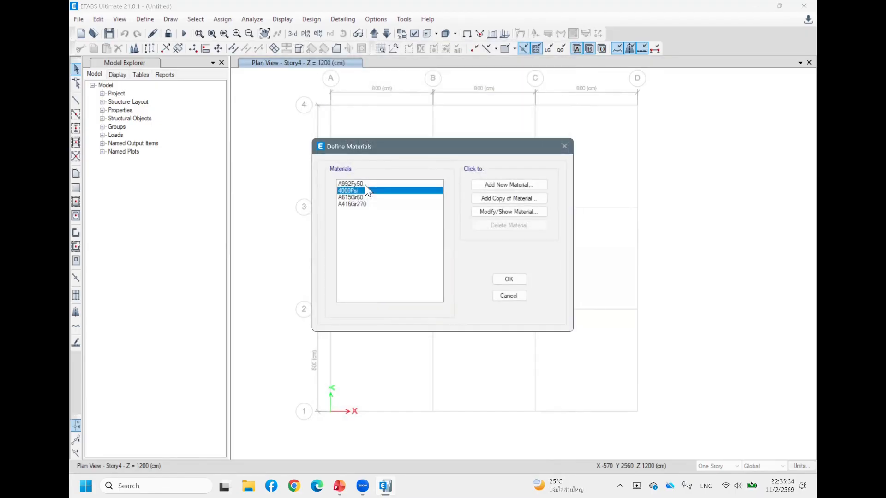
- Examine the material type and properties of the A992Fy50 steel and the 4000Psi concrete
left_click(365, 184)
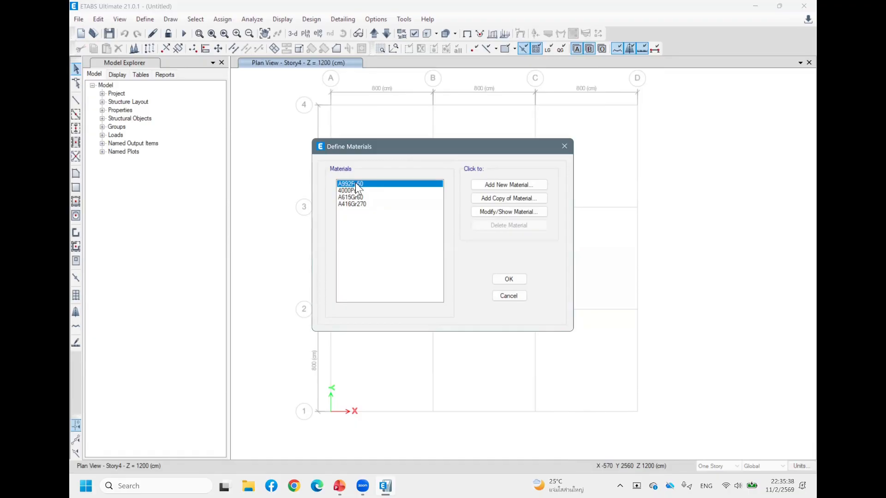
left_click(504, 213)
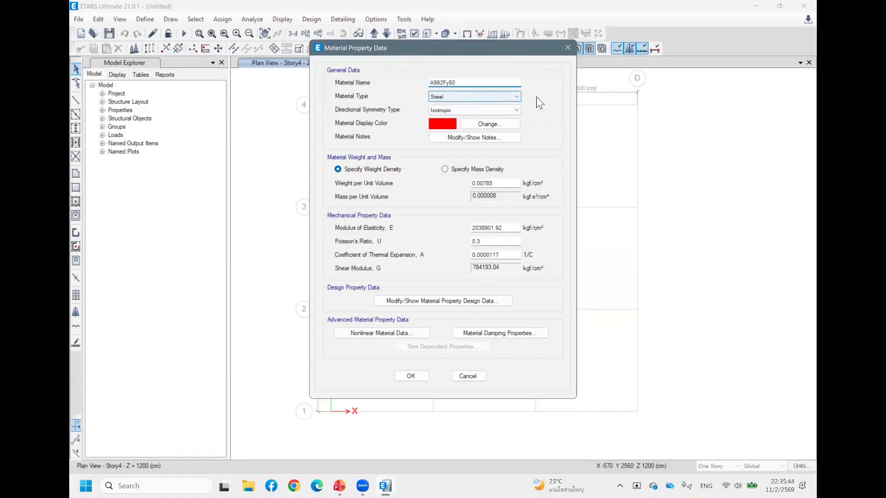
left_click(412, 376)
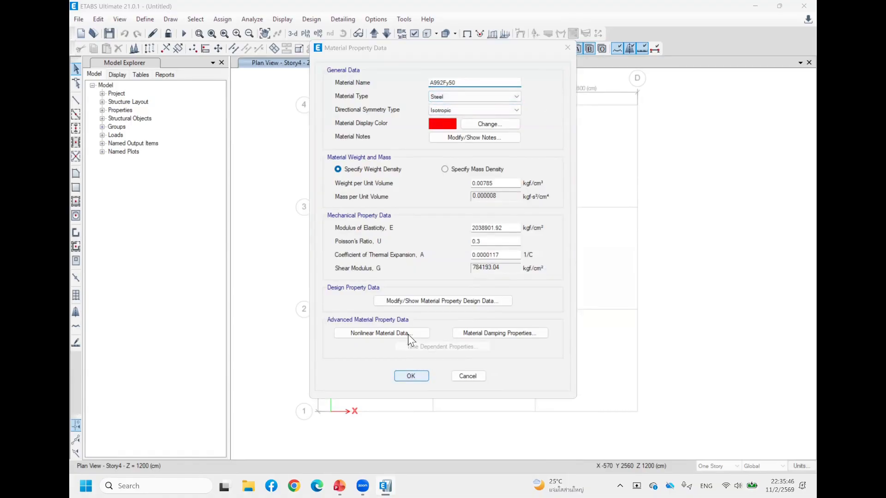
double_click(354, 191)
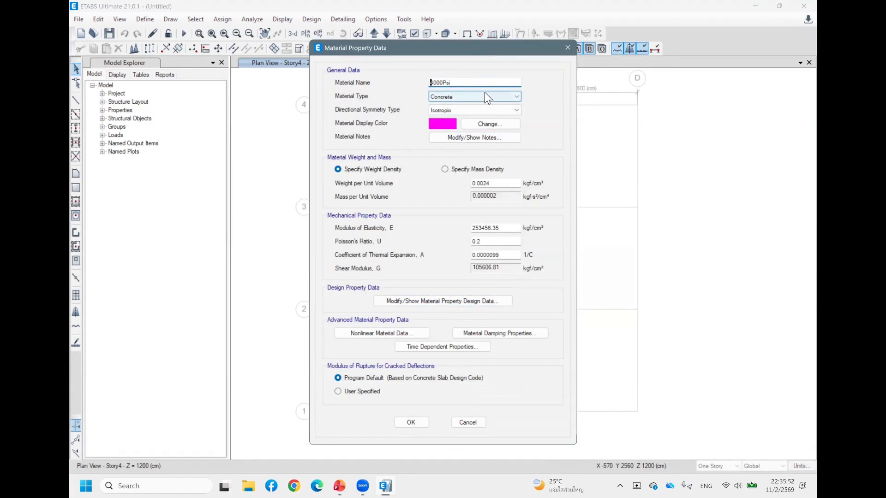
left_click(411, 422)
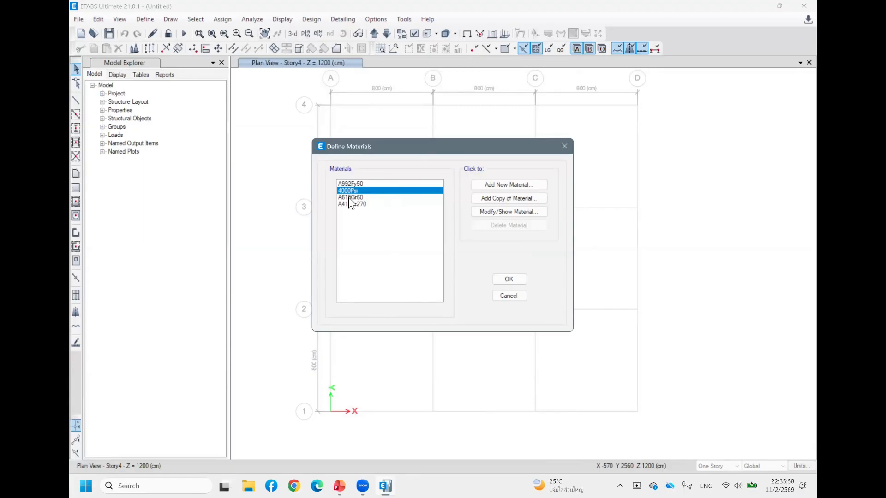
- Examine the material type and properties of the A615Gr60 rebar
left_click(349, 198)
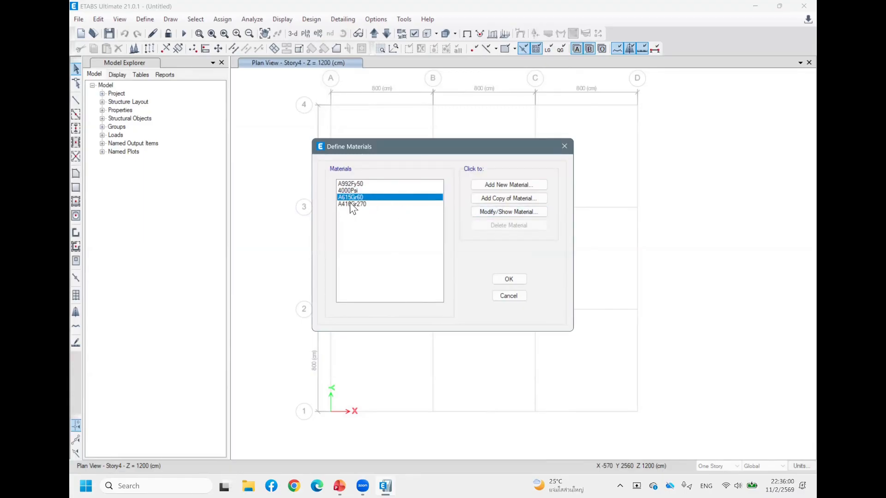
left_click(496, 211)
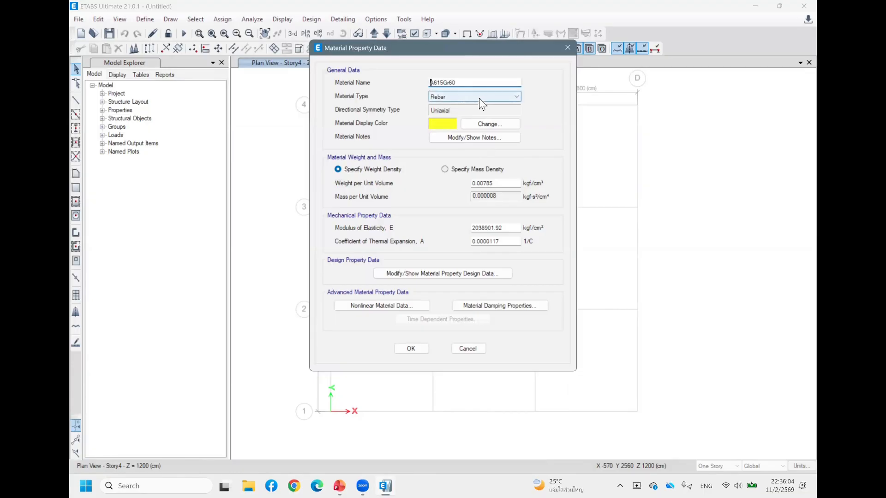
left_click(411, 349)
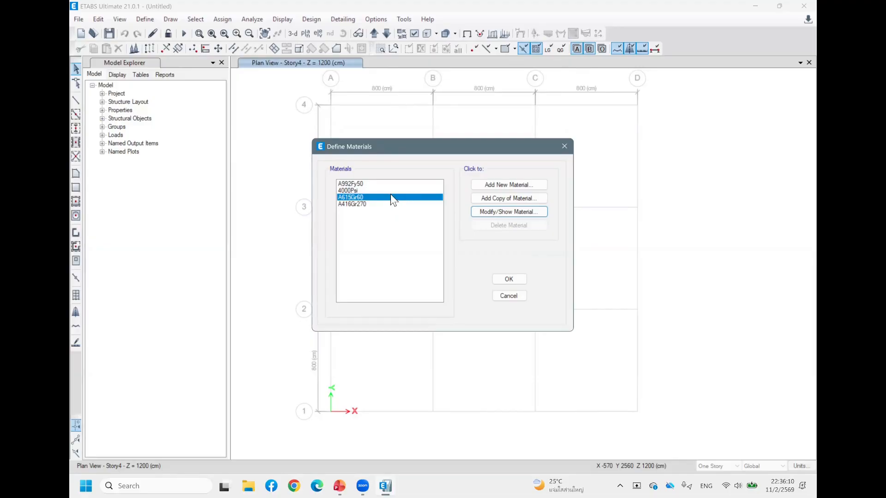
- Examine the property data of the 4000Psi concrete material
left_click(390, 191)
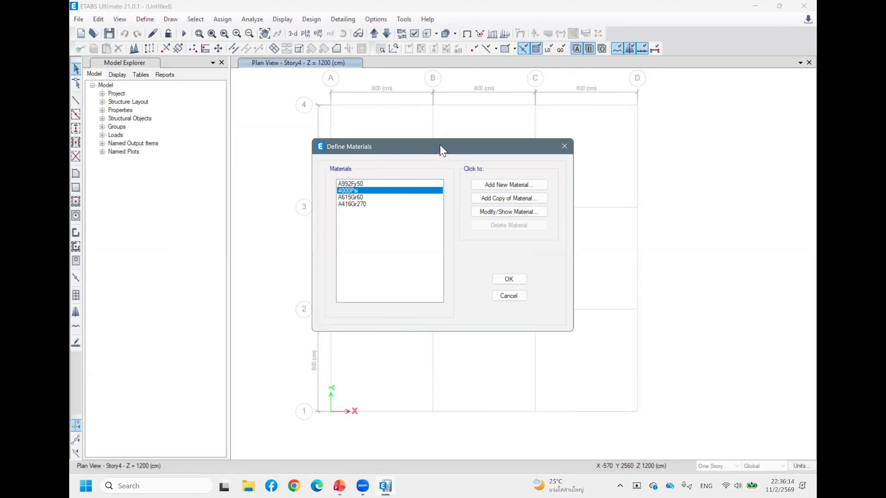
left_click_drag(440, 145, 468, 144)
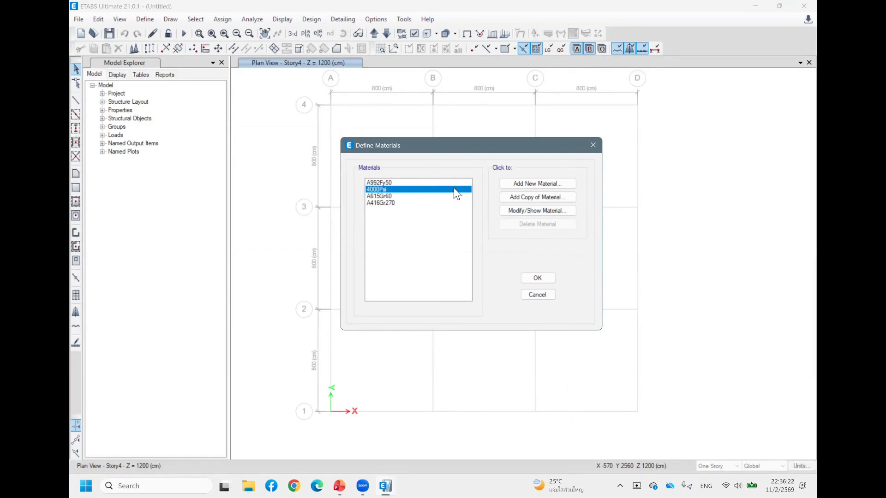
left_click(537, 210)
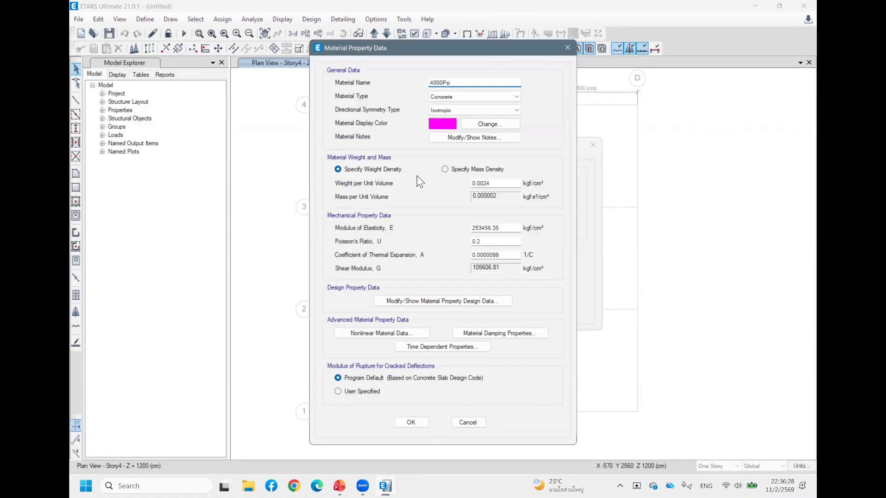
left_click(568, 48)
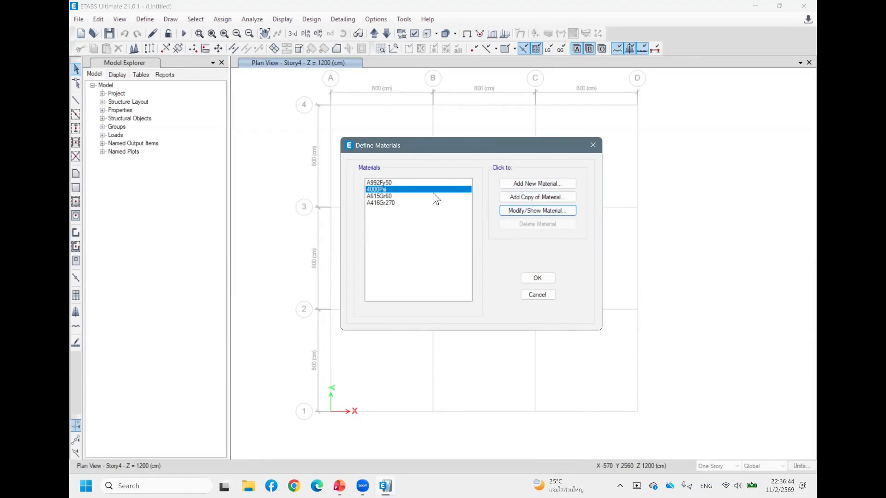
- Add a new concrete material for the United States region with the User standard
left_click(536, 184)
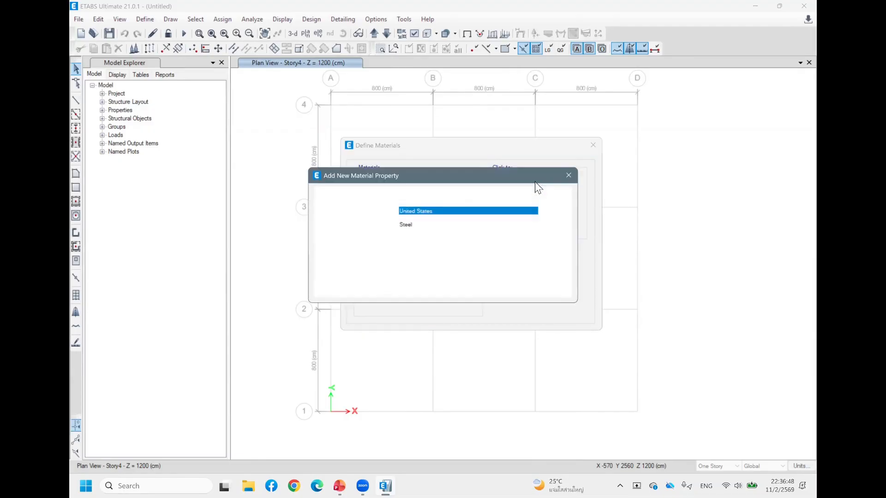
left_click(424, 225)
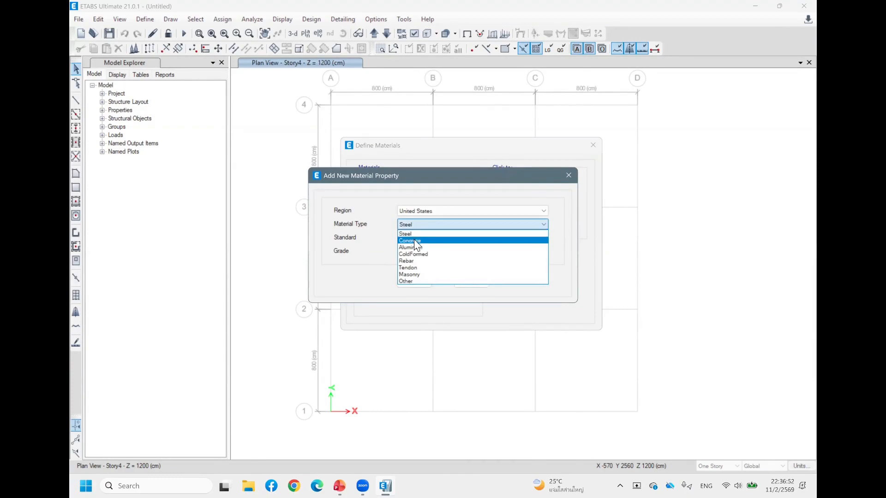
left_click(413, 240)
left_click(436, 235)
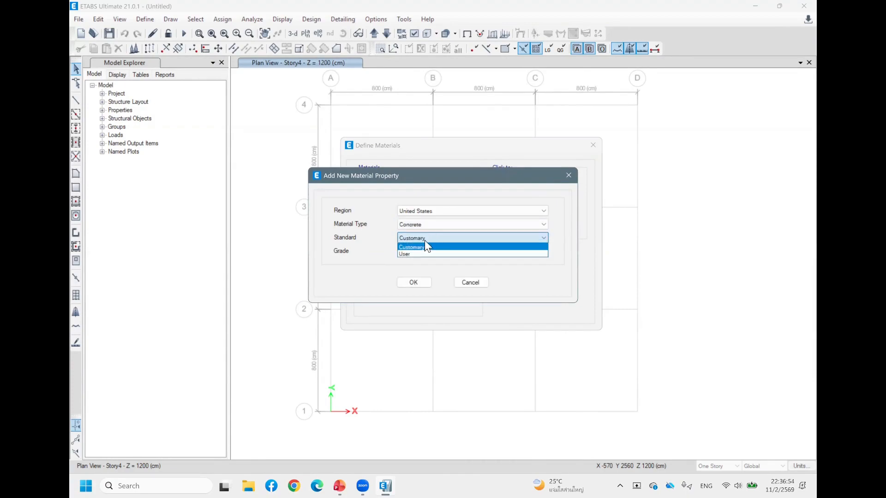
left_click(439, 234)
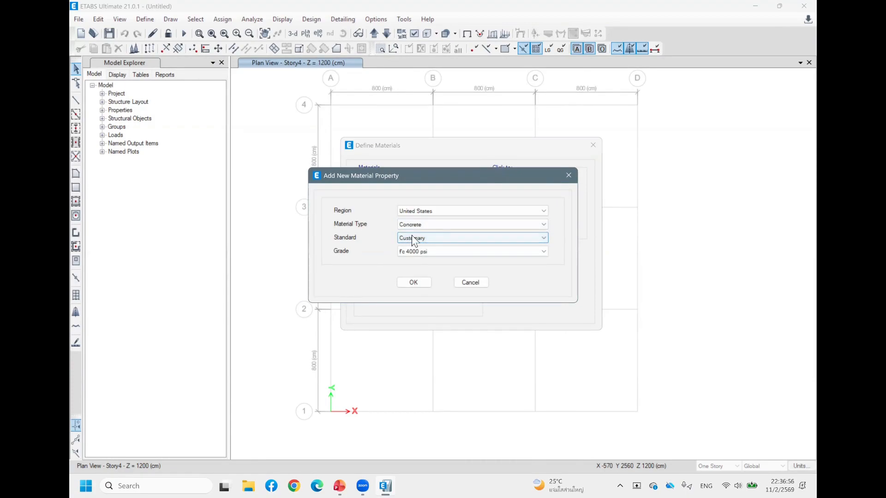
left_click(433, 239)
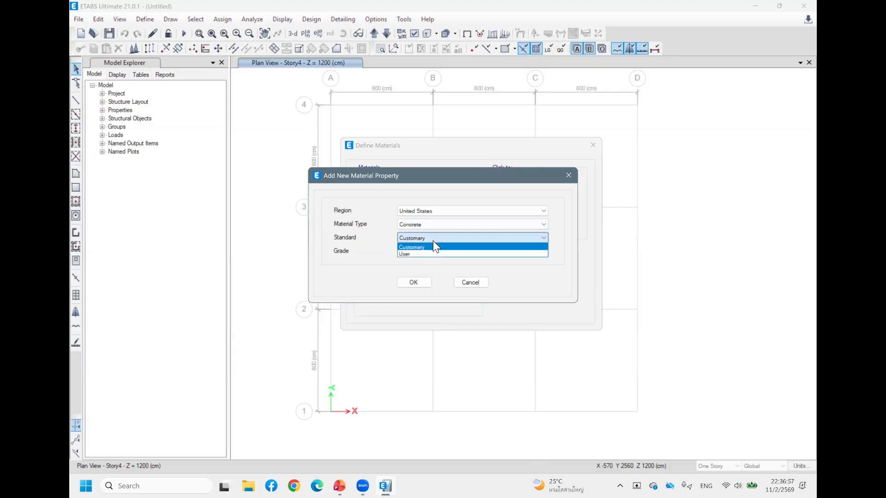
left_click(408, 254)
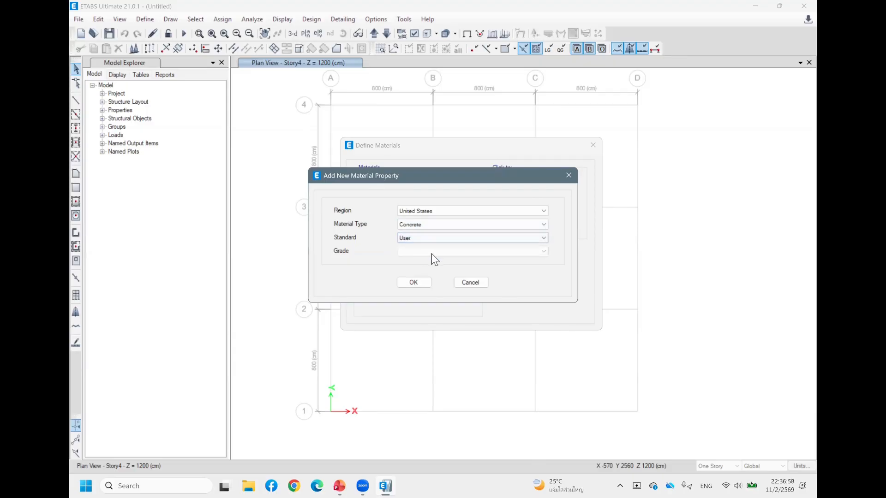
left_click(417, 283)
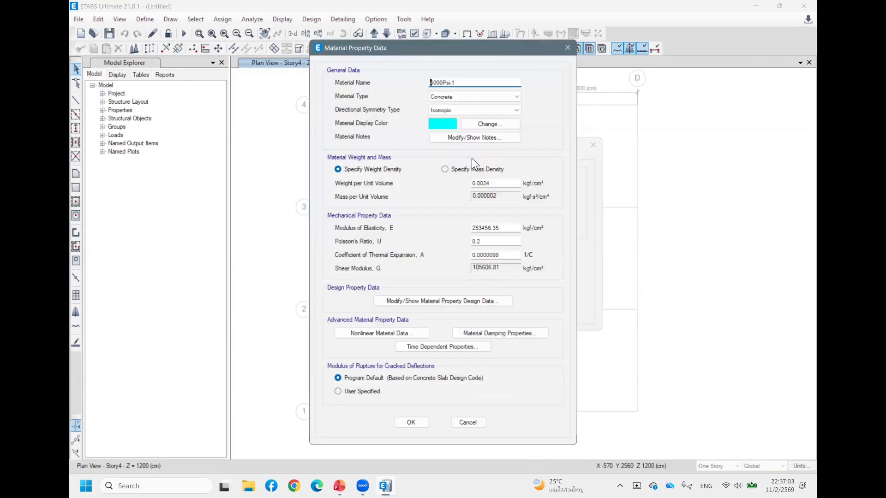
- Name the new concrete material f'c 240 ksc
left_click_drag(480, 82, 392, 87)
type("fc 240 ksc")
left_click(487, 98)
left_click(486, 95)
- Set the modulus of rupture for cracked deflections to user specified, and keep the material defined by weight density
left_click(445, 169)
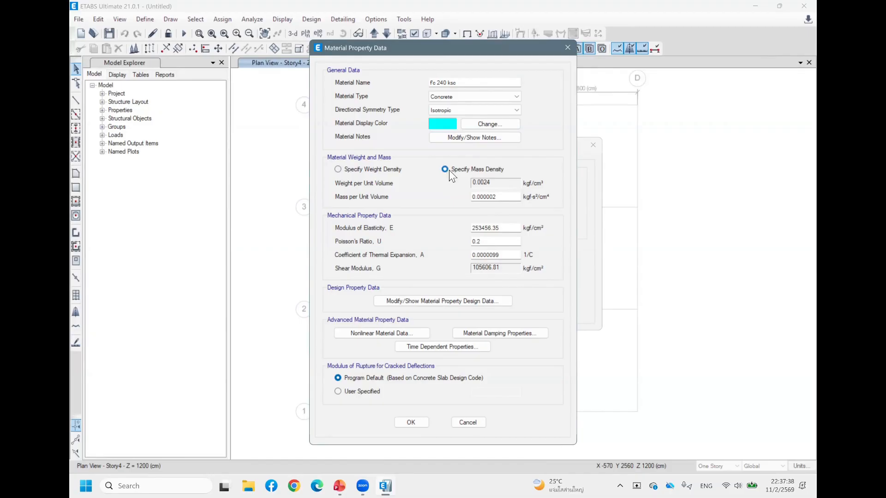
left_click(338, 391)
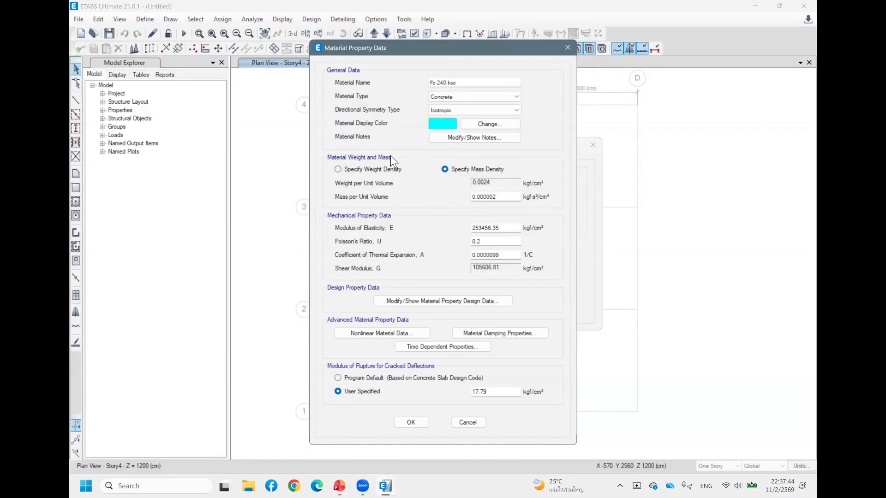
left_click(338, 169)
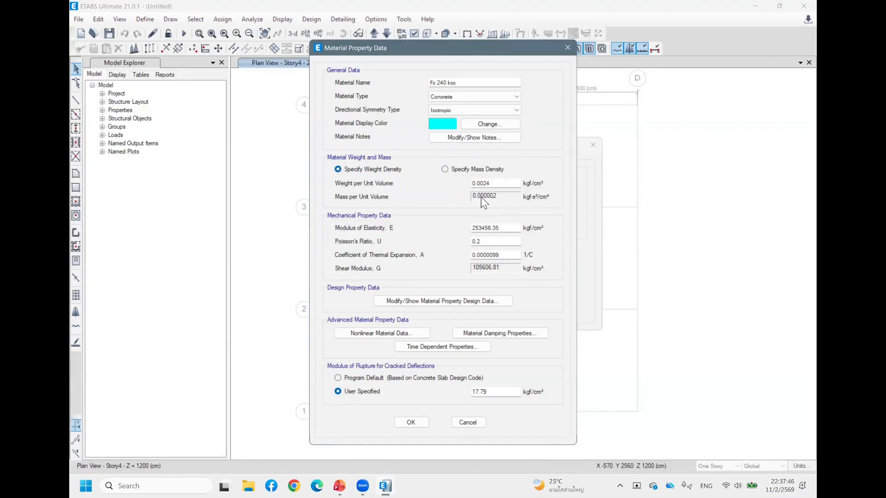
left_click(495, 183)
left_click_drag(500, 185, 447, 186)
left_click(507, 183)
left_click(506, 228)
left_click_drag(476, 52, 400, 33)
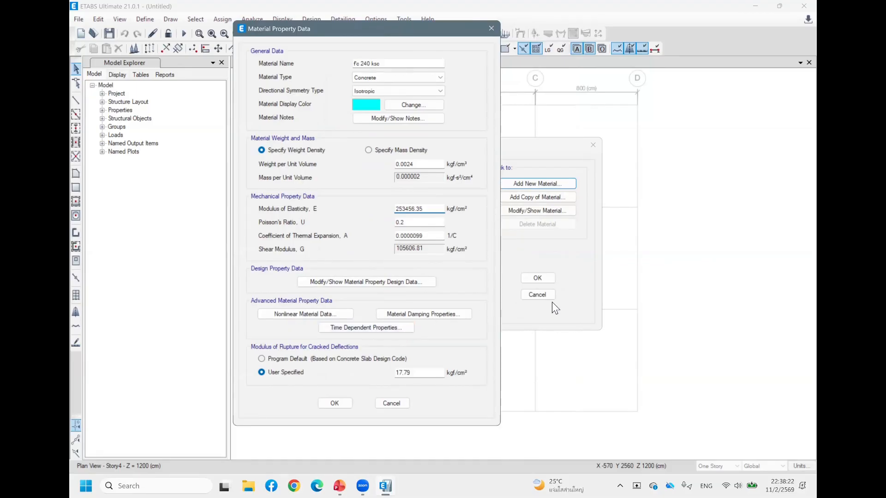
- Set the specified compressive strength of the f'c 240 ksc concrete to 240 kgf/cm² and save the material
left_click(356, 282)
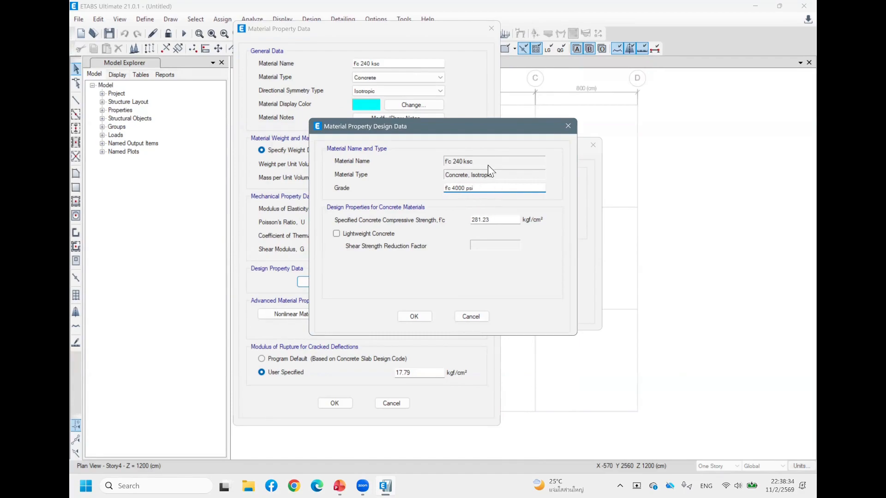
left_click_drag(498, 220, 458, 224)
type("2")
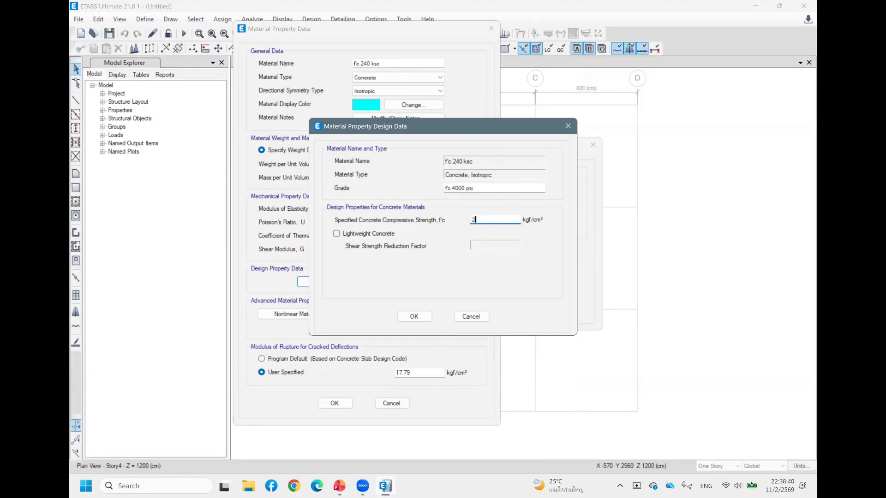
type("40")
left_click(415, 316)
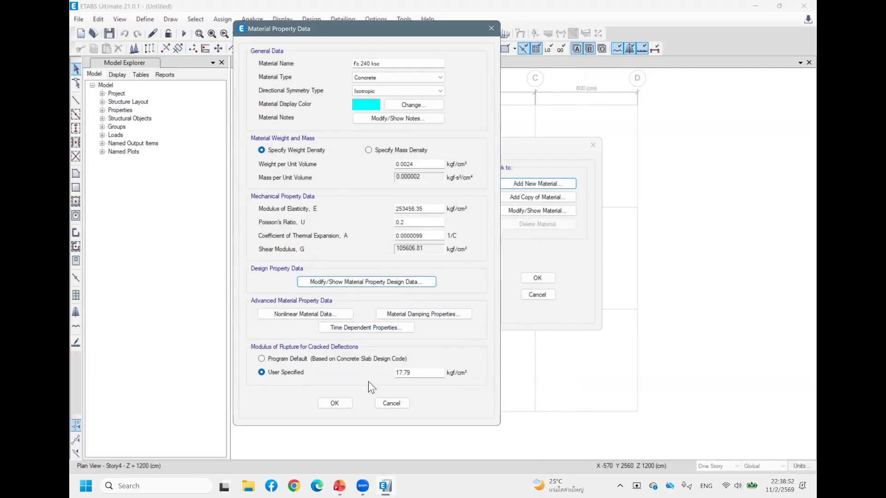
left_click(345, 403)
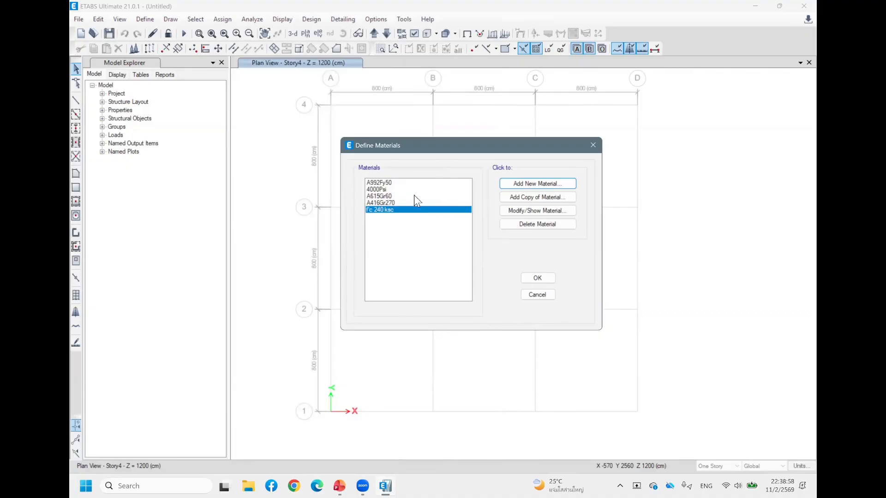
- Copy the f'c 240 ksc material, name the copy fc' 280 ksc and give it a bright green display color
left_click(388, 202)
left_click(389, 209)
left_click(536, 199)
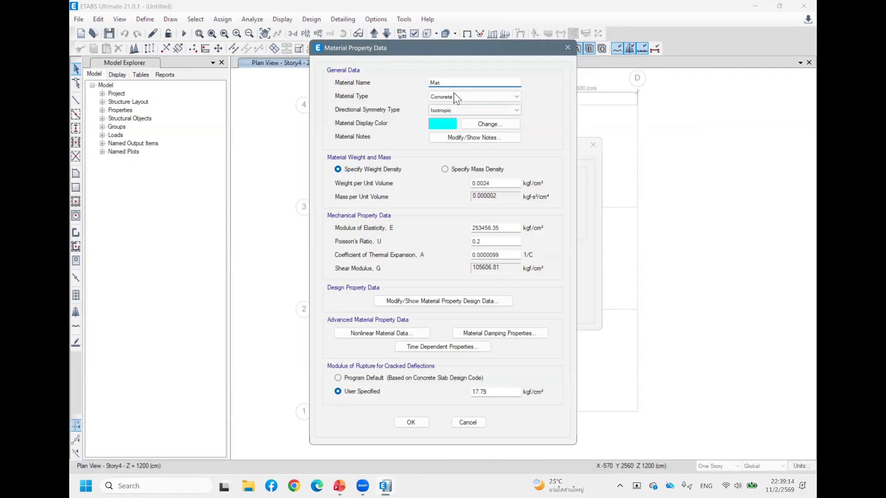
double_click(433, 83)
key("BackSpace")
type("fc' 280 ksc")
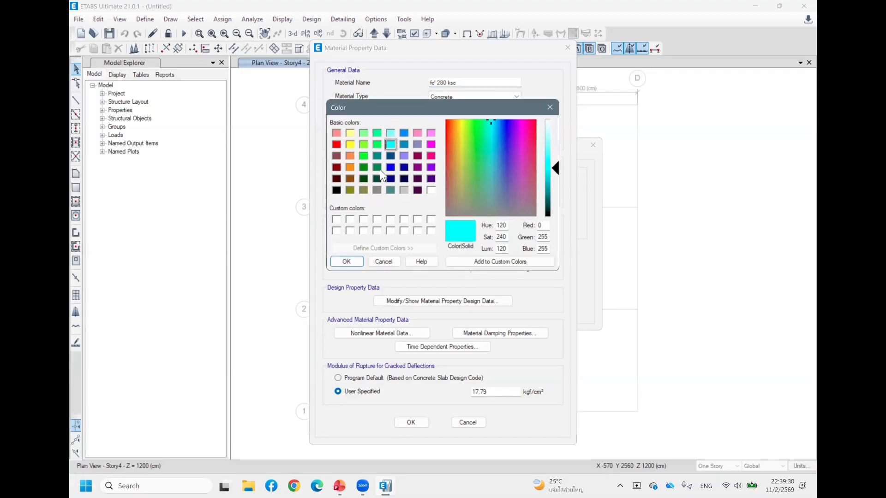
left_click(364, 155)
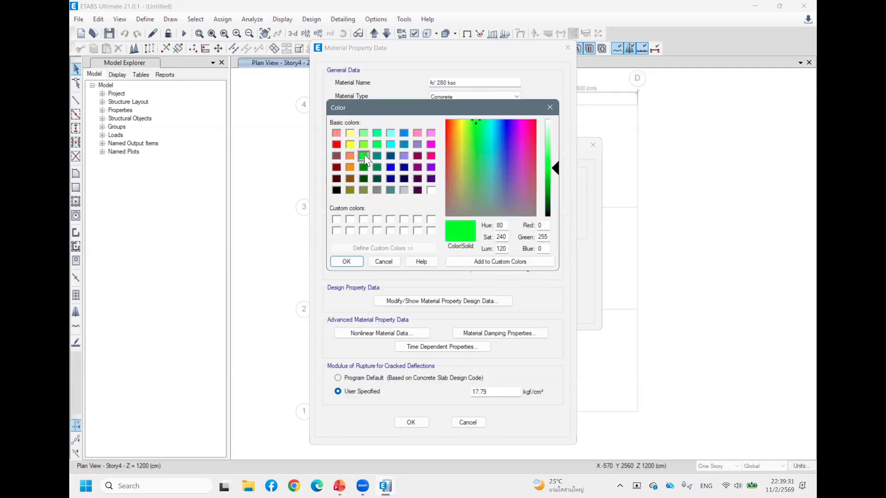
left_click(348, 262)
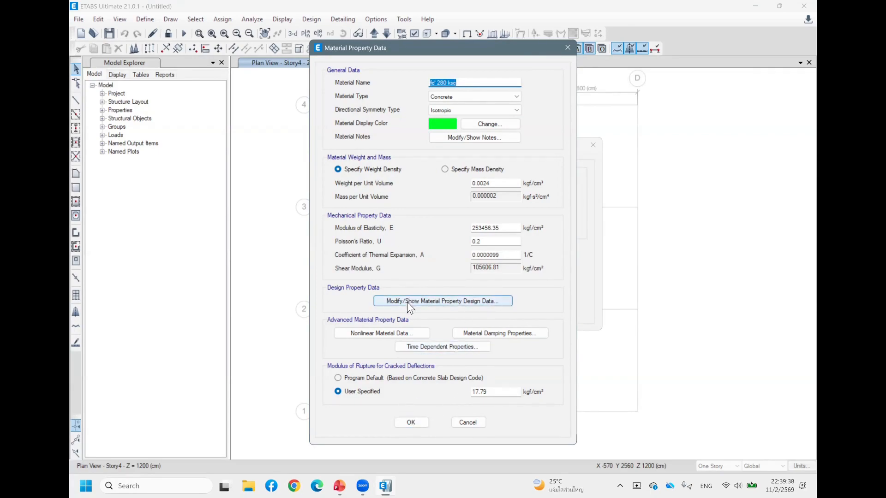
- Set the specified compressive strength of the fc' 280 ksc concrete to 280 kgf/cm² and save the material
left_click(442, 300)
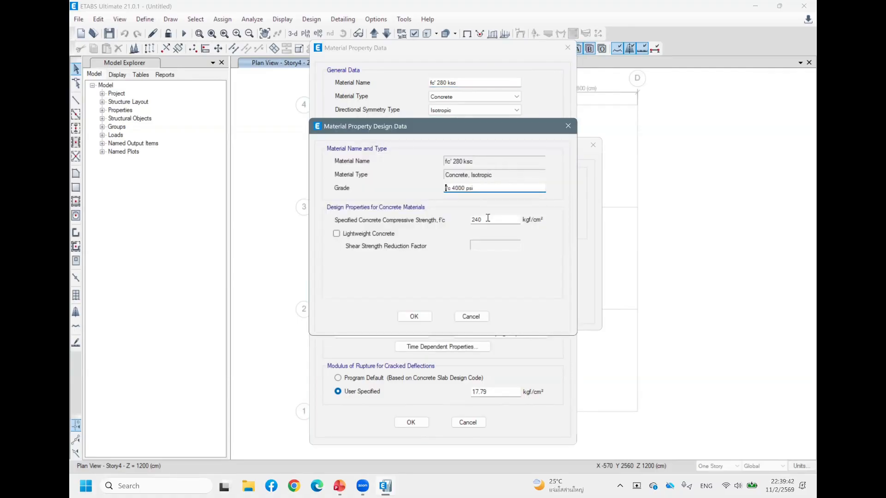
double_click(487, 218)
type("280")
left_click(414, 316)
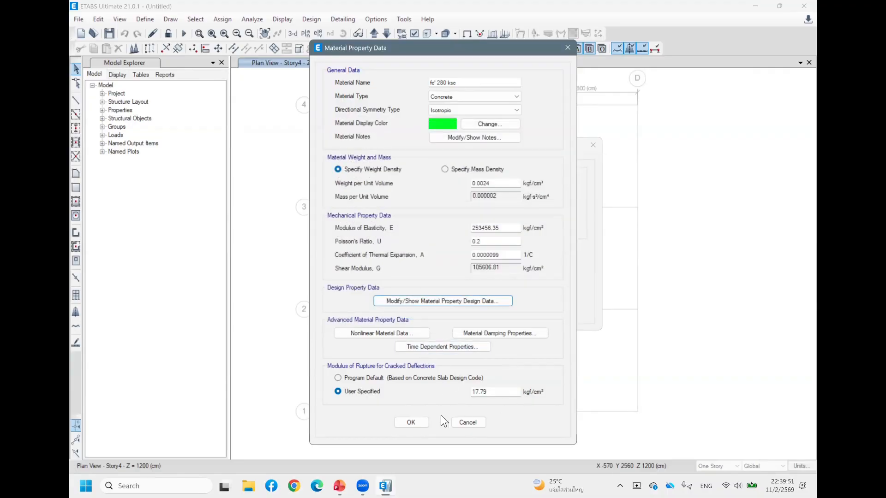
left_click(410, 421)
- Check the two new concretes in the materials list and examine the property data of the A992Fy50 steel
left_click(390, 216)
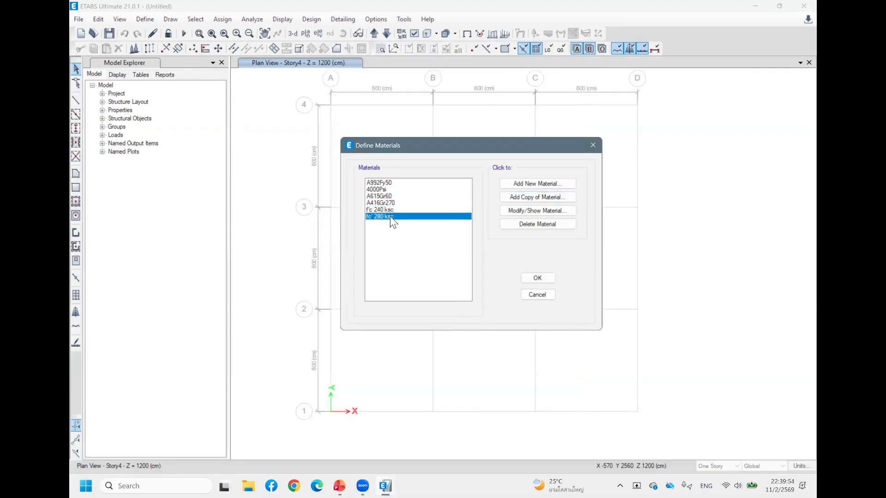
left_click(395, 209)
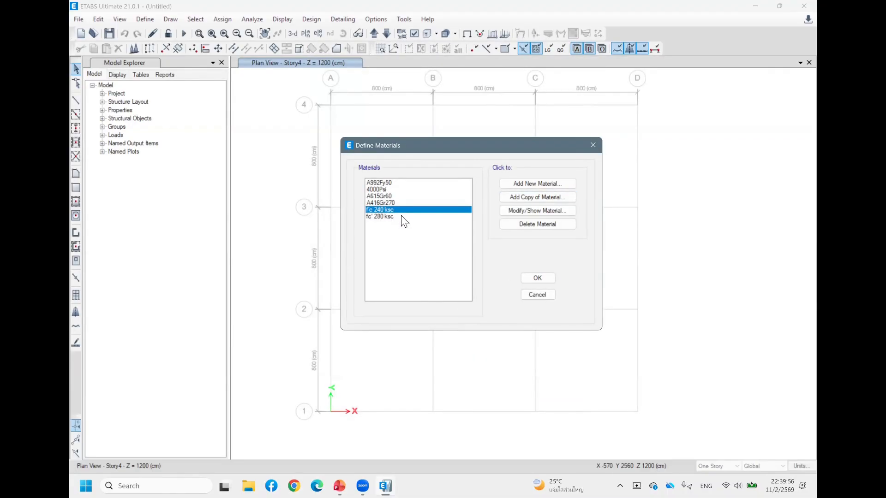
left_click(402, 216)
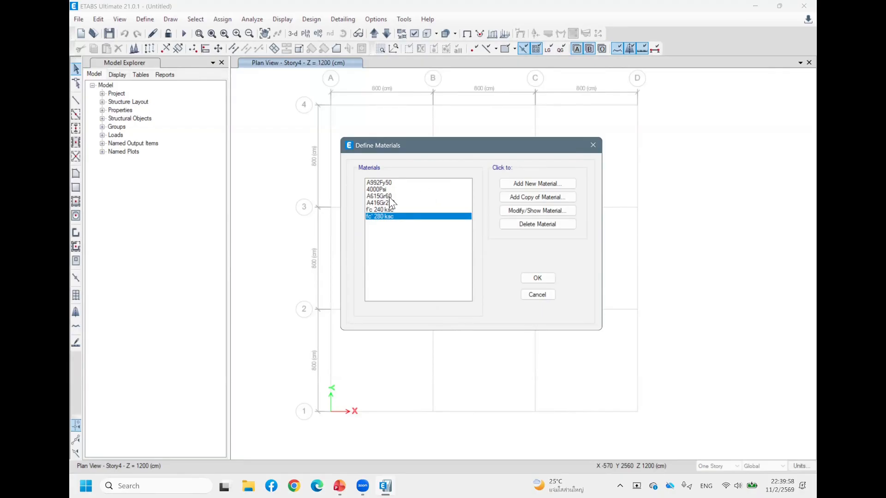
left_click(392, 182)
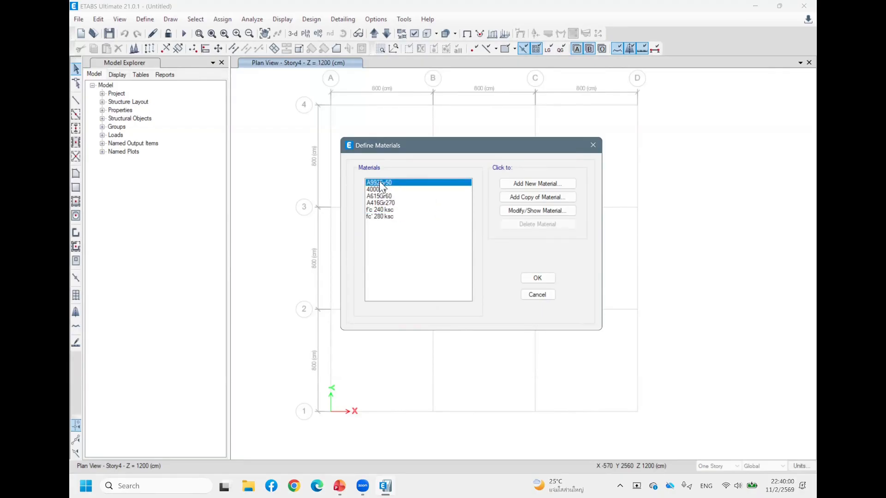
left_click(527, 211)
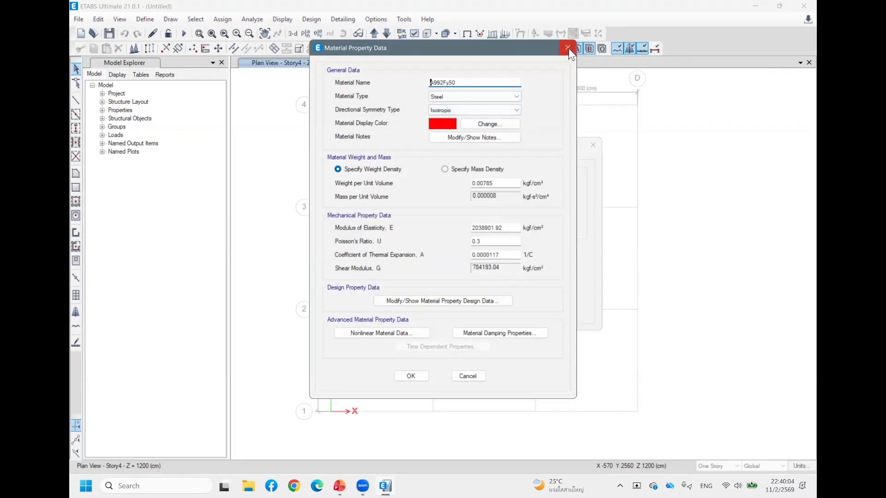
left_click(568, 48)
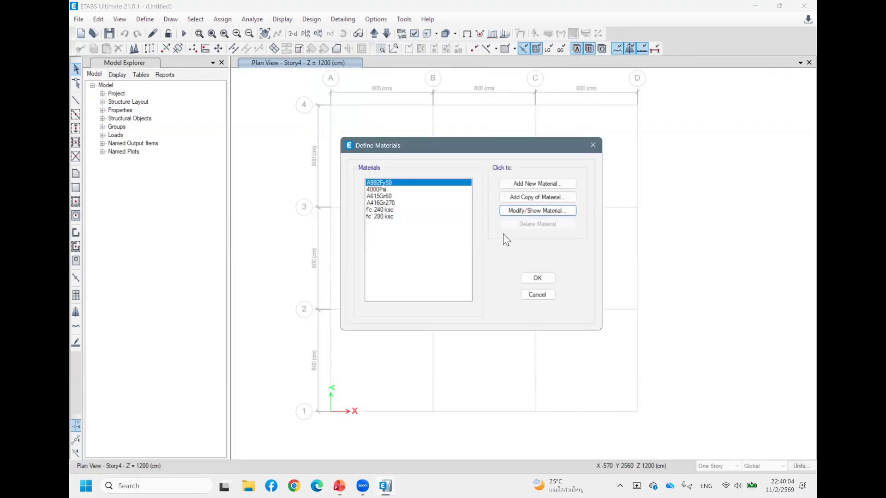
- Rename the A992Fy50 material as Steel Tube and define its weight and mass by mass density
left_click(539, 212)
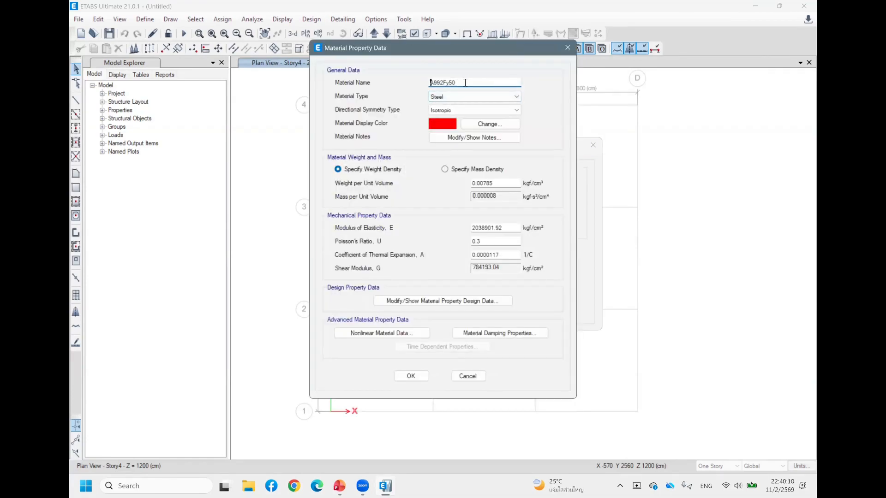
left_click_drag(465, 83, 388, 86)
type("TT")
key("BackSpace")
type("Steel Tube")
left_click(444, 170)
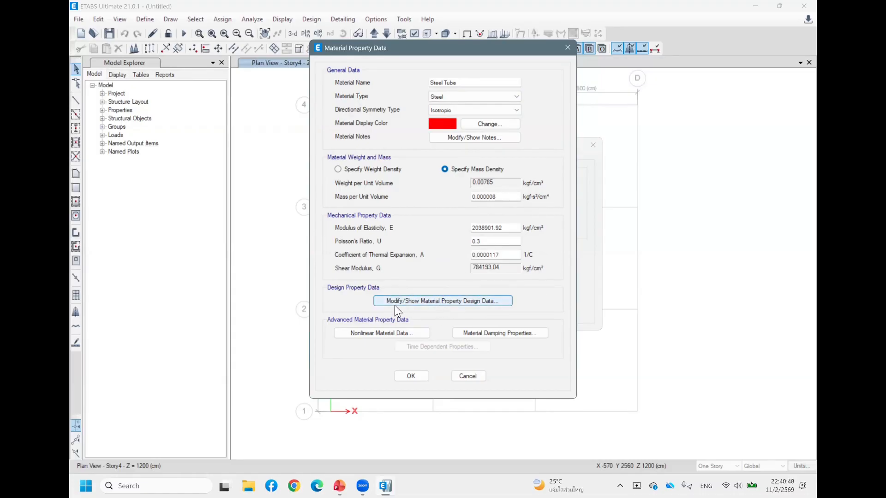
- Open the Steel Tube's design property data and consult the Structural Steel Standards slide in the PowerPoint presentation for yield and tensile strengths
left_click(422, 300)
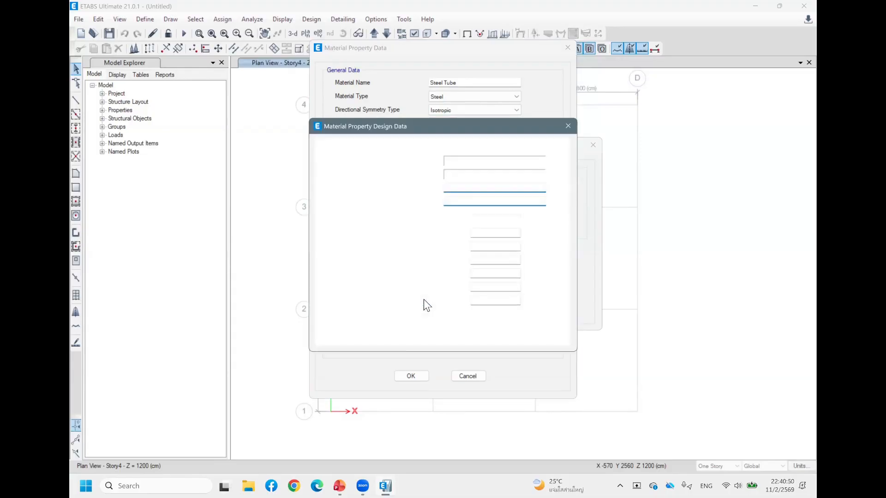
double_click(501, 219)
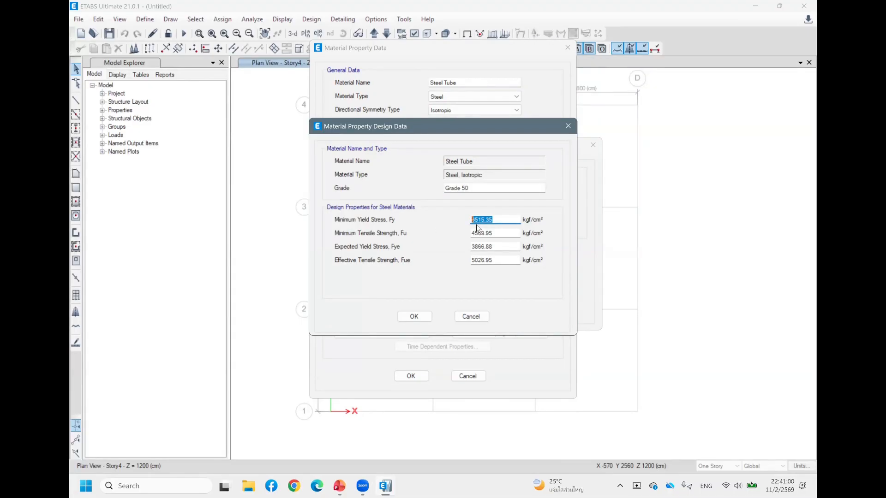
key("BackSpace")
left_click(343, 477)
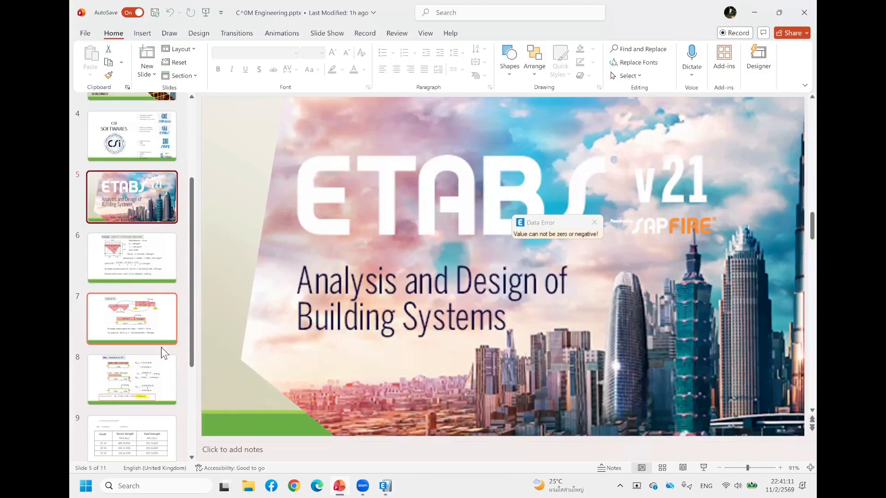
scroll(444, 211, "down", 5)
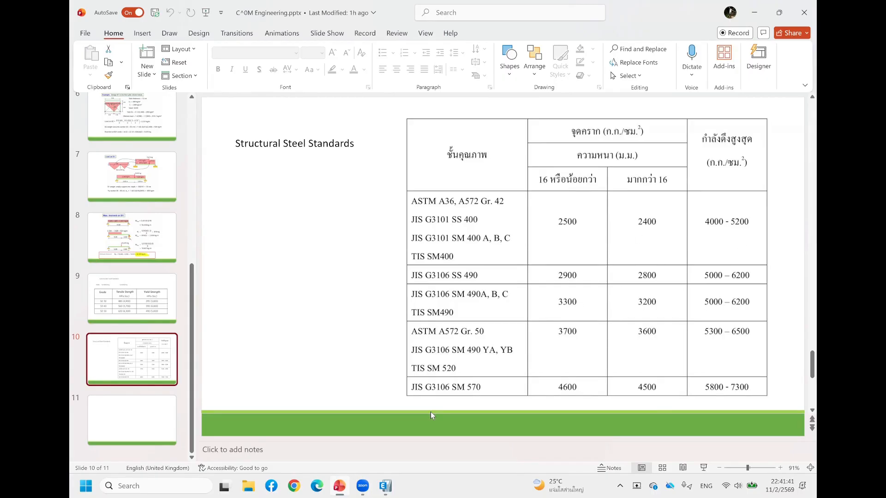
- Back in ETABS, set the Steel Tube's minimum yield stress Fy to 2500 and minimum tensile strength Fu to 4000 kgf/cm²
left_click(385, 484)
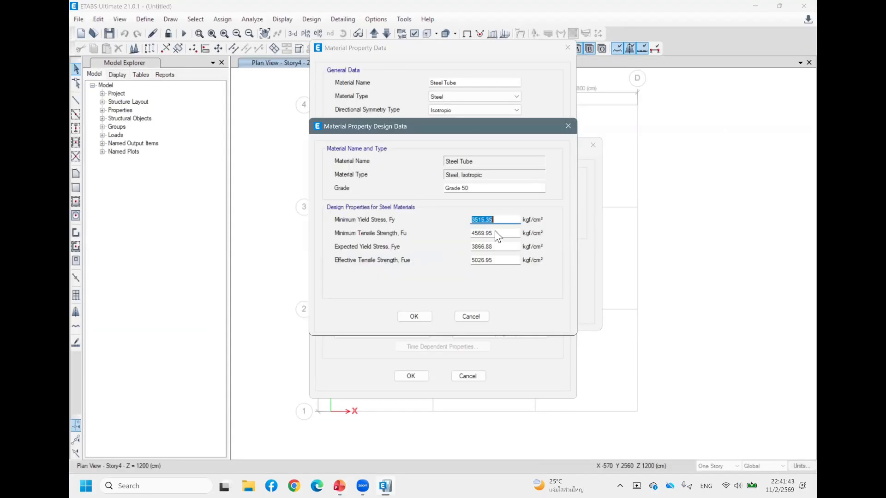
type("2500")
left_click(497, 232)
left_click_drag(497, 233, 423, 241)
type("40")
key("BackSpace")
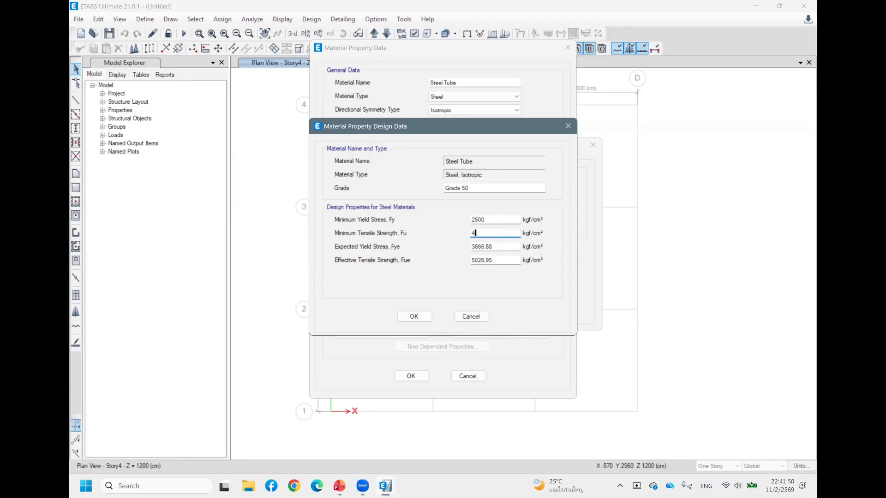
type("000")
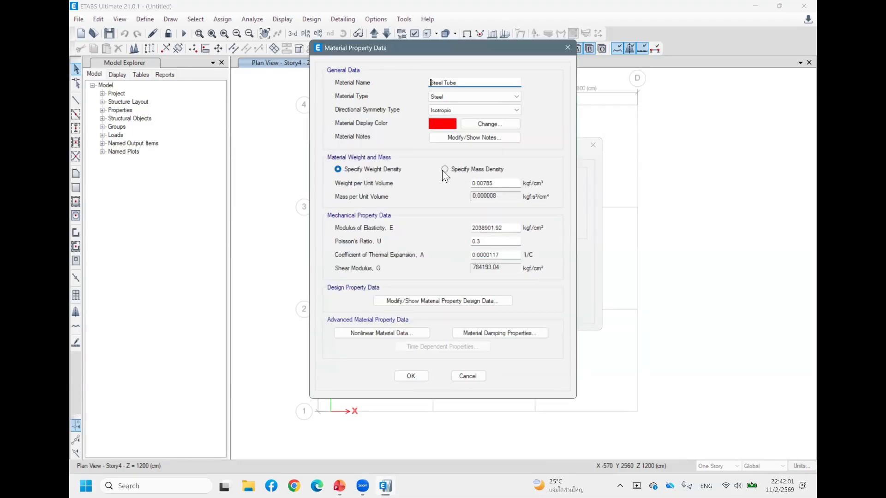
- Specify the Steel Tube by mass density, set its modulus of elasticity to 2040000 kgf/cm² and save the material
left_click(442, 170)
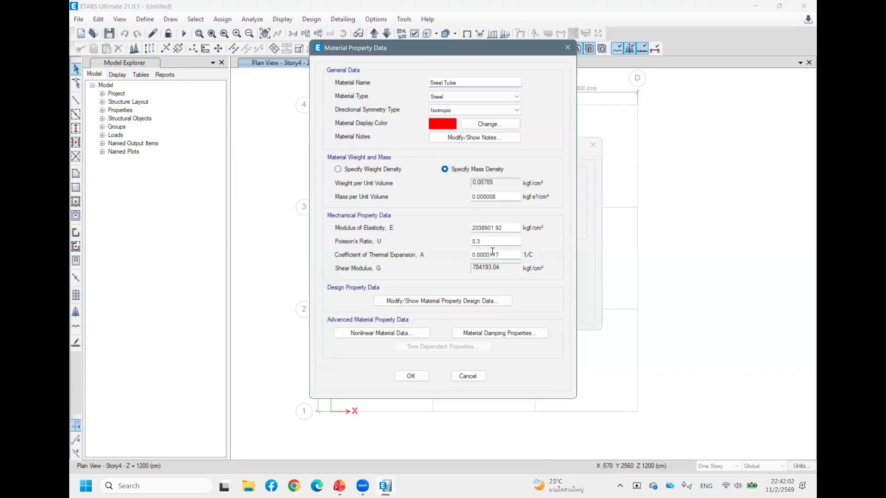
left_click(509, 227)
left_click_drag(507, 228, 405, 212)
type("2040000")
left_click(411, 376)
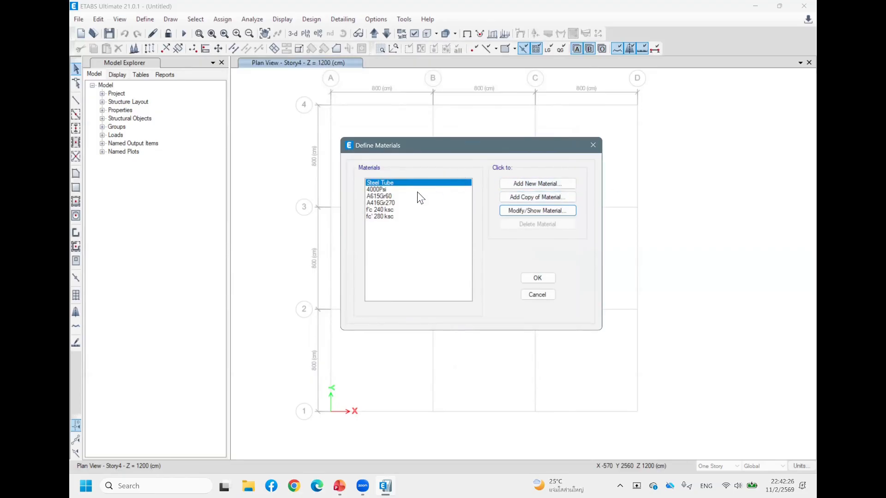
- Open the property data of the A615Gr60 rebar material for modification
left_click(400, 196)
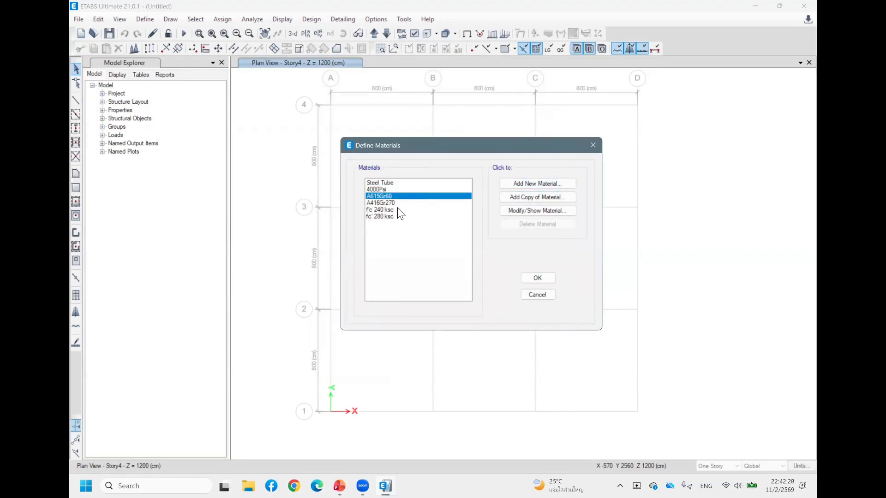
left_click(393, 203)
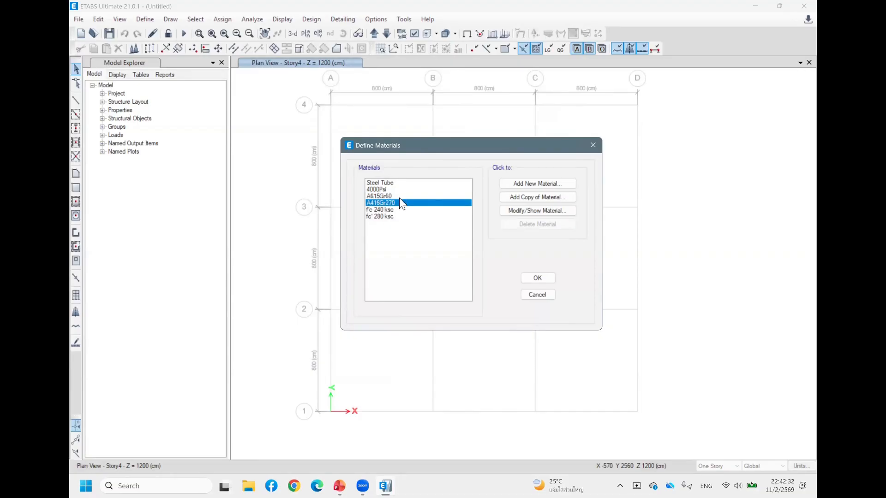
left_click(389, 196)
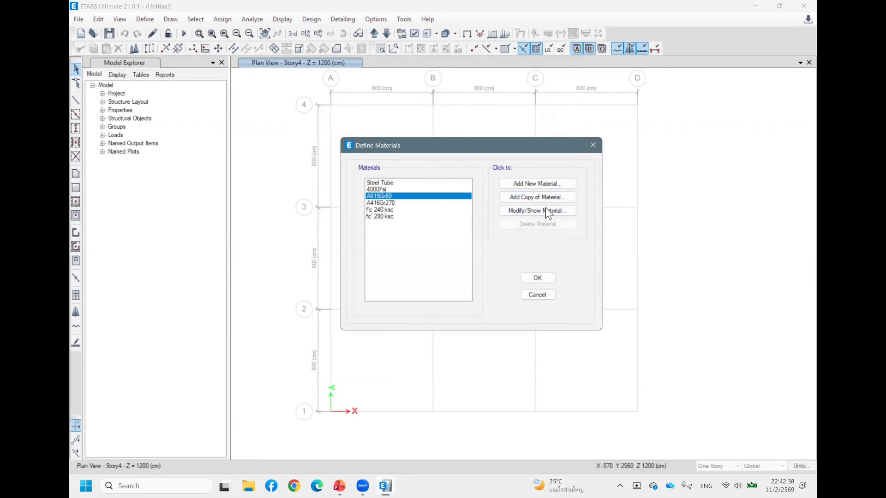
left_click(528, 211)
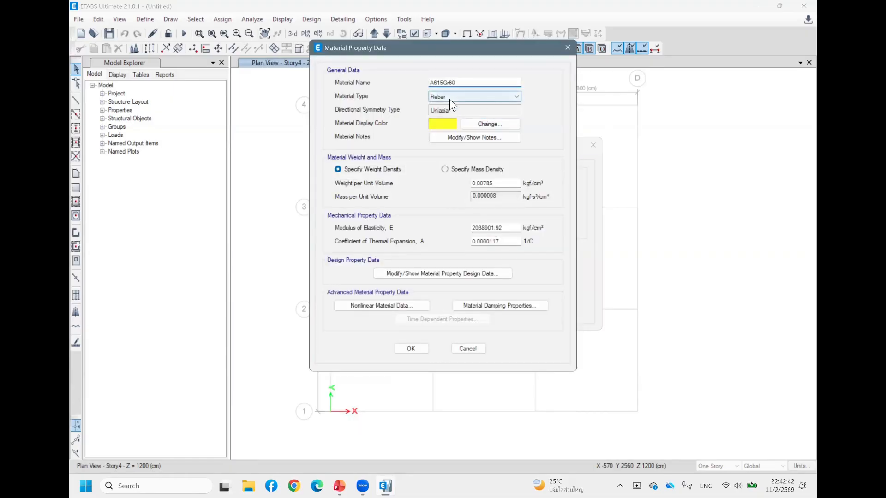
- Try the Other material type for A615Gr60 and return it to Rebar
left_click(449, 98)
left_click(470, 77)
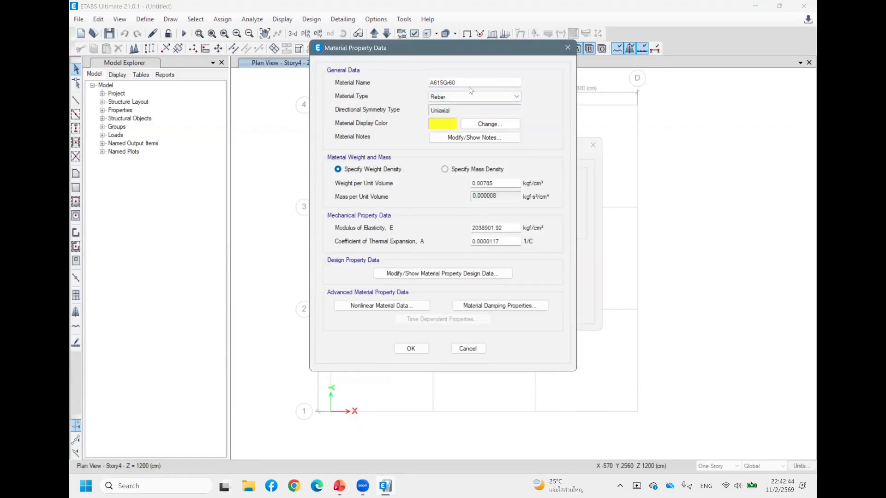
left_click(469, 98)
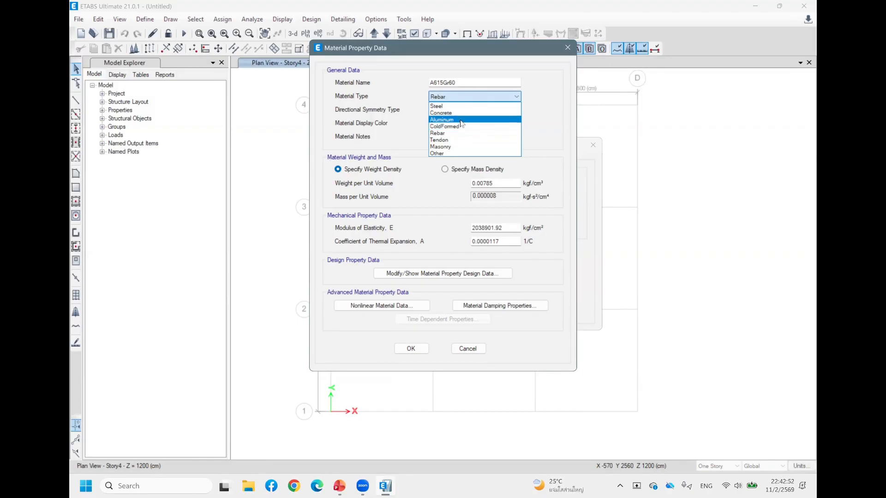
left_click(440, 153)
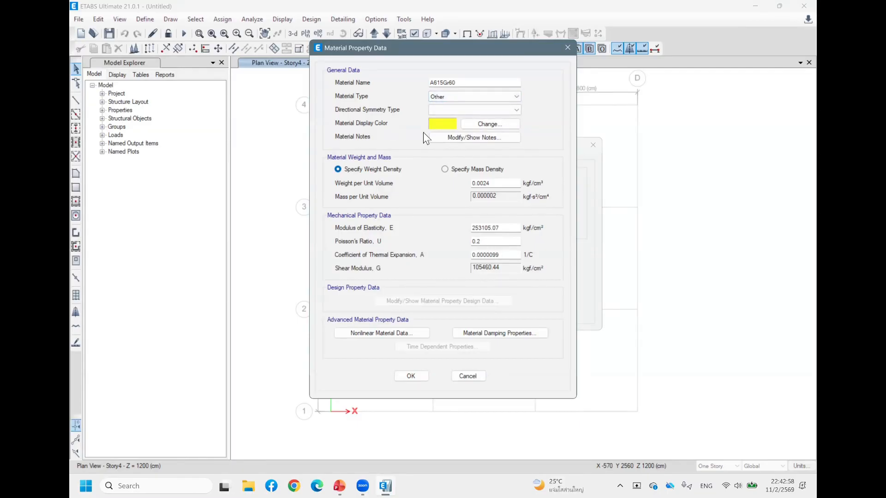
left_click(470, 97)
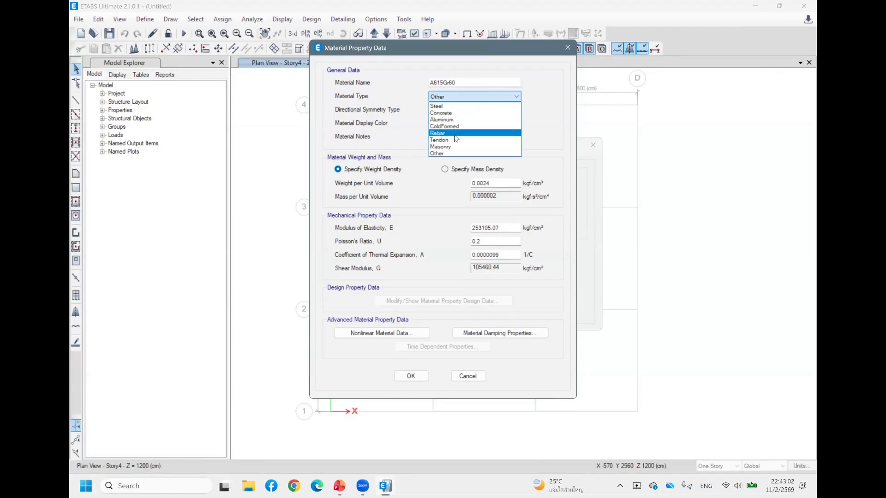
left_click(454, 133)
- Give A615Gr60 a bright green display color and set its modulus of elasticity to 2040000 kgf/cm²
left_click(430, 125)
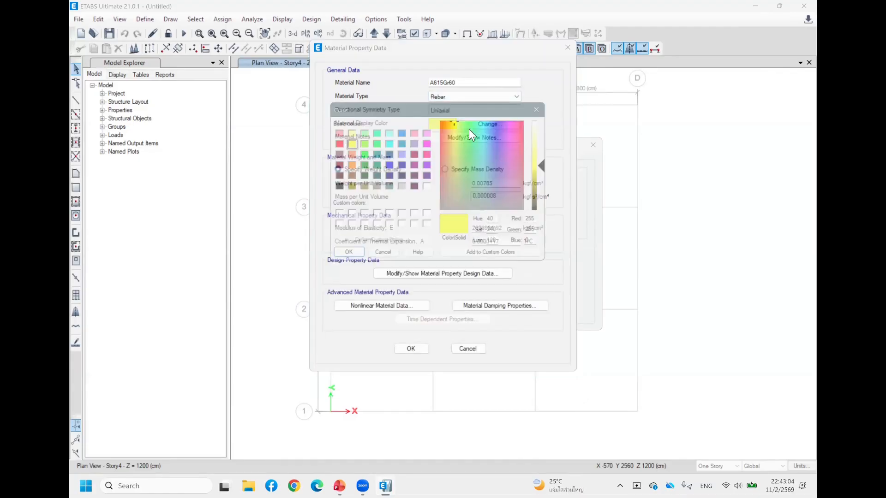
left_click(361, 155)
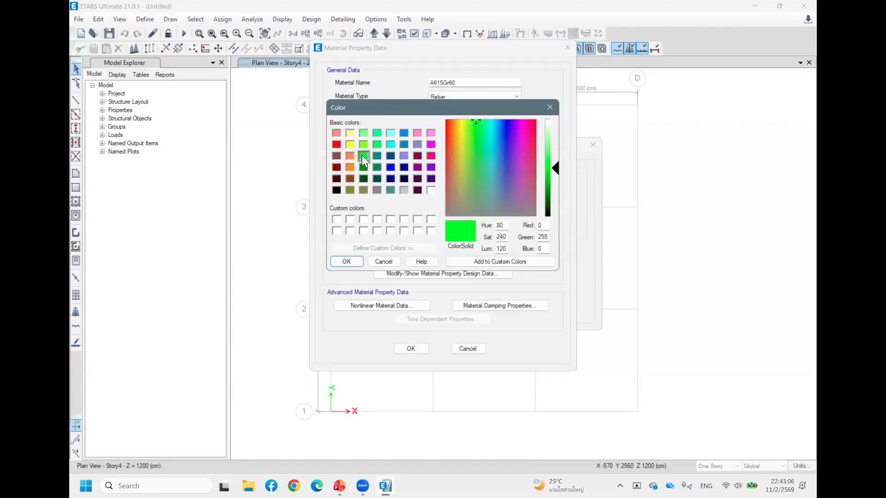
left_click(352, 261)
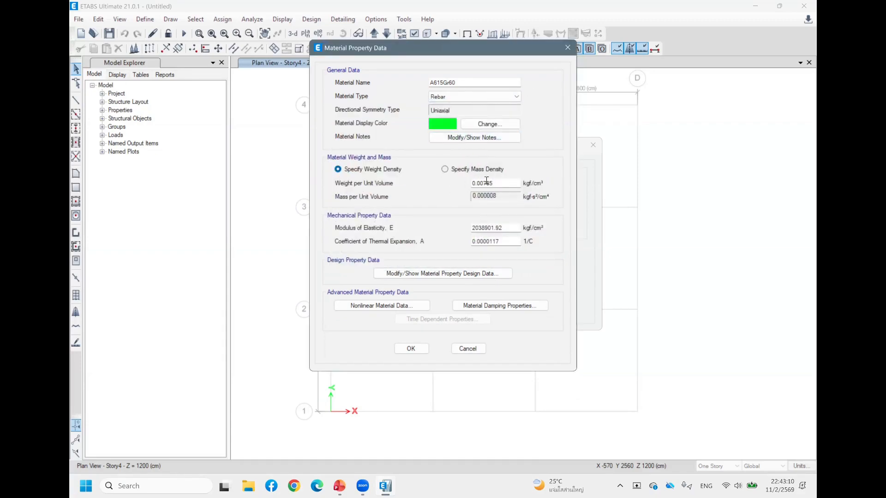
left_click(501, 185)
left_click_drag(509, 229, 424, 239)
type("2040000")
- Check the rebar's design property data and rename the A615Gr60 material as SR24
left_click(423, 275)
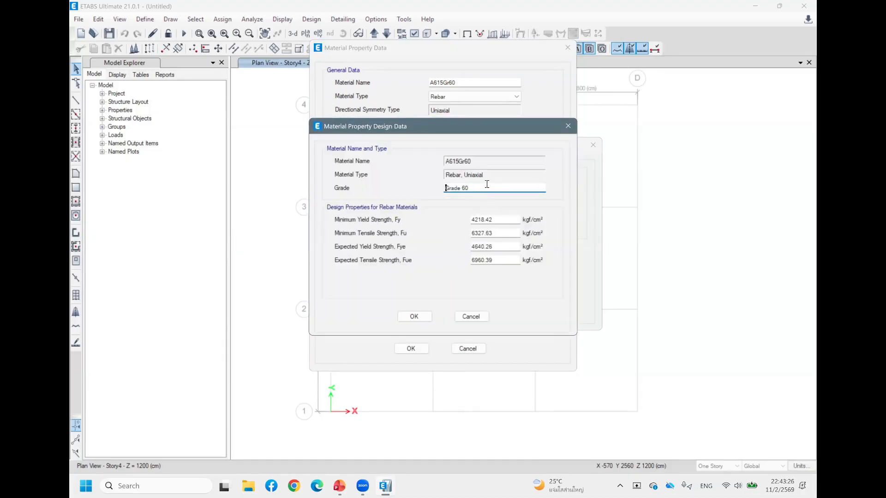
left_click(498, 219)
left_click(570, 127)
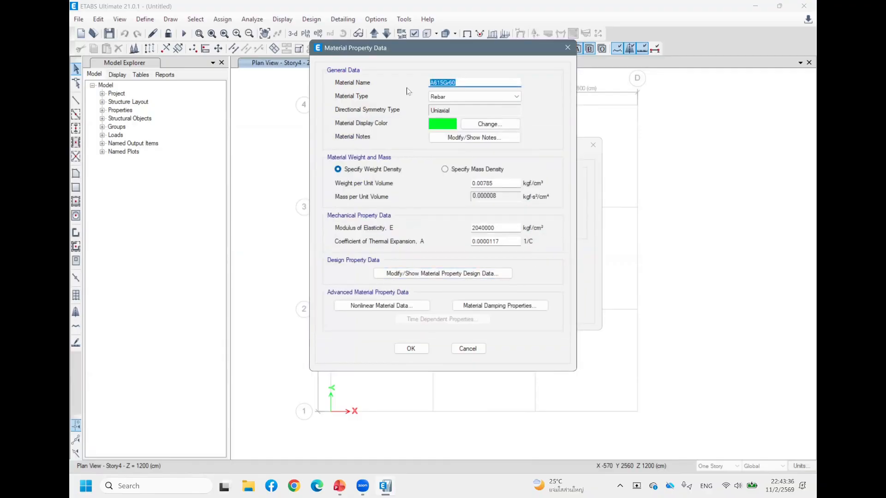
type("SR24")
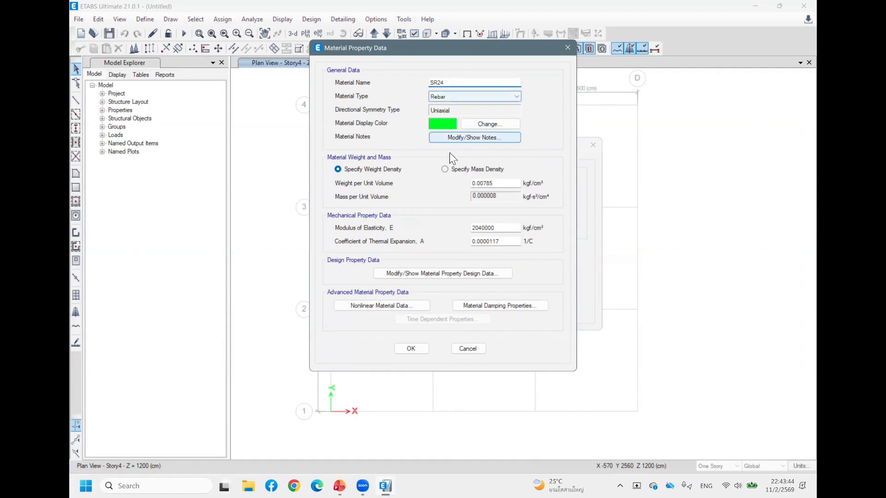
- Open SR24's design property data and consult the Construction Steel Standards slide in PowerPoint for its yield and tensile strengths
left_click(476, 274)
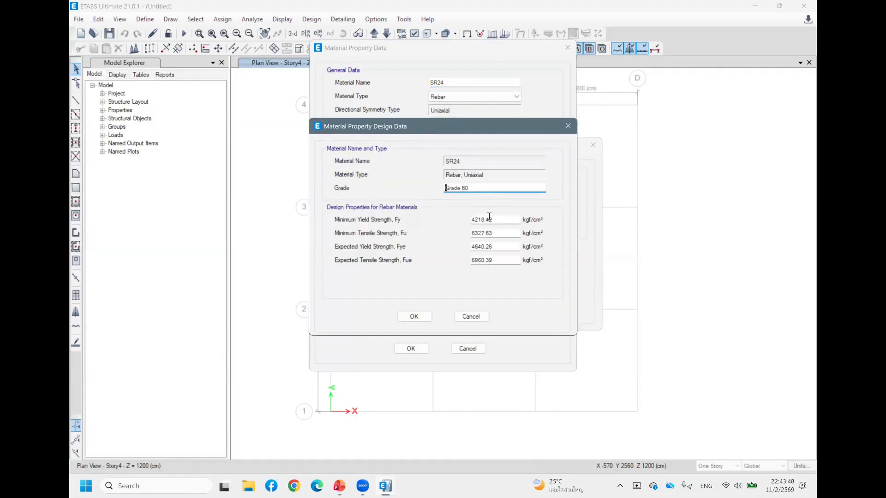
left_click_drag(489, 217, 457, 219)
left_click(343, 477)
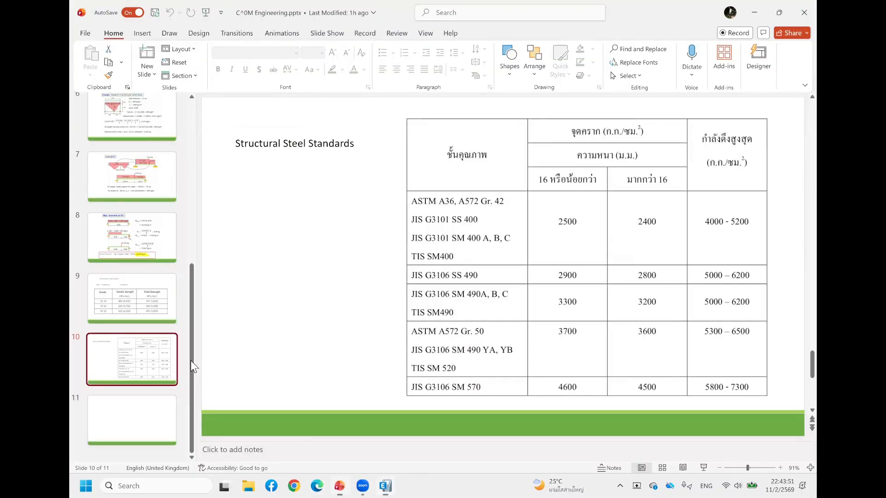
scroll(504, 300, "up", 1)
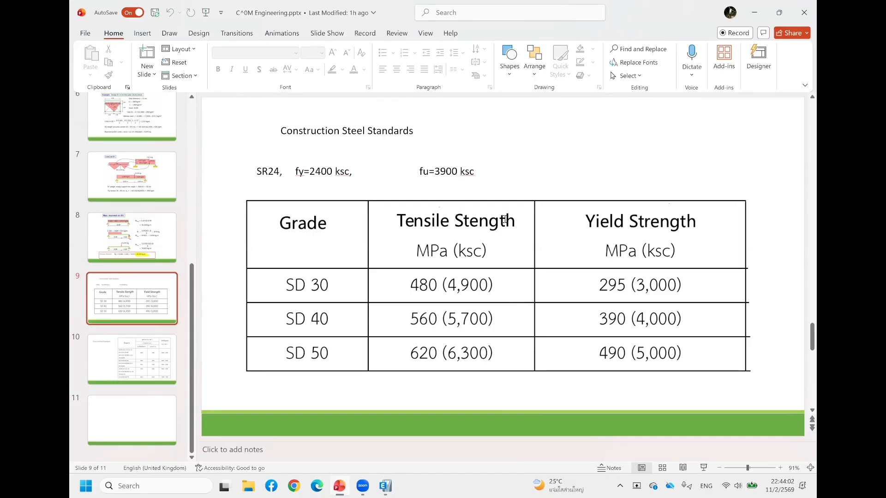
- Back in ETABS, set SR24's minimum yield strength to 2400 and minimum tensile strength to 3900 kgf/cm², and save the material
key("alt+Tab")
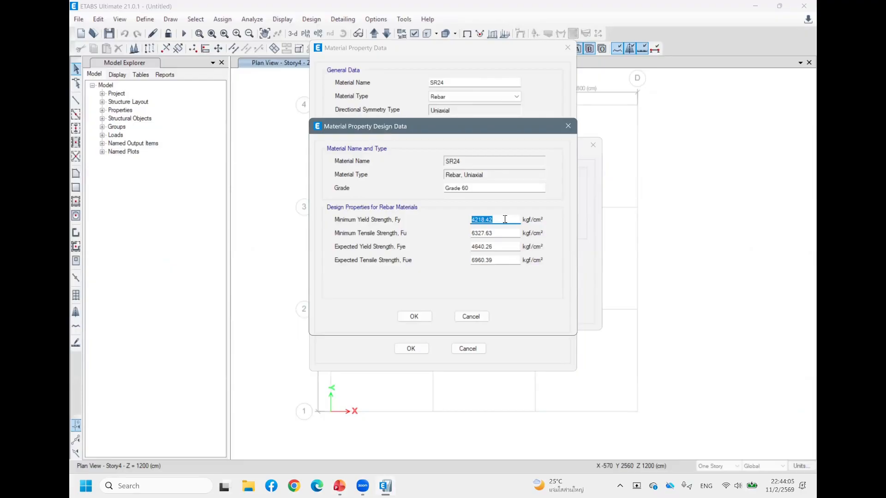
type("2400")
key("Tab")
type("3900")
left_click(421, 312)
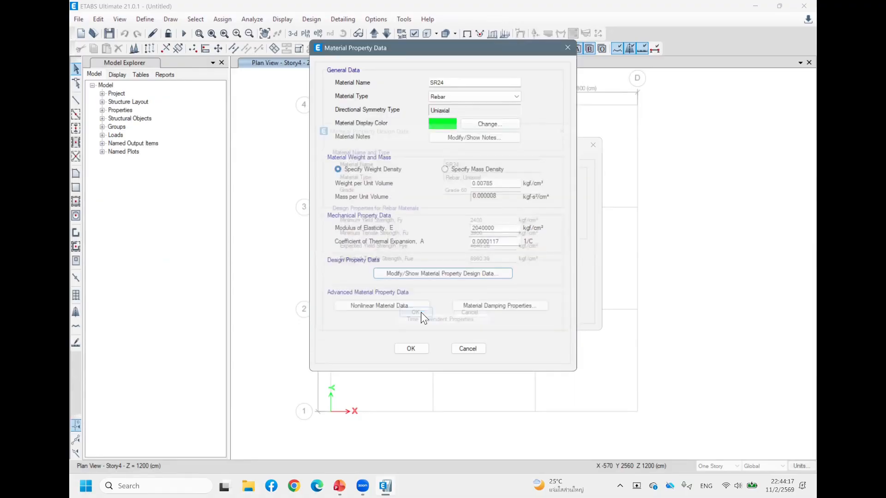
left_click(411, 350)
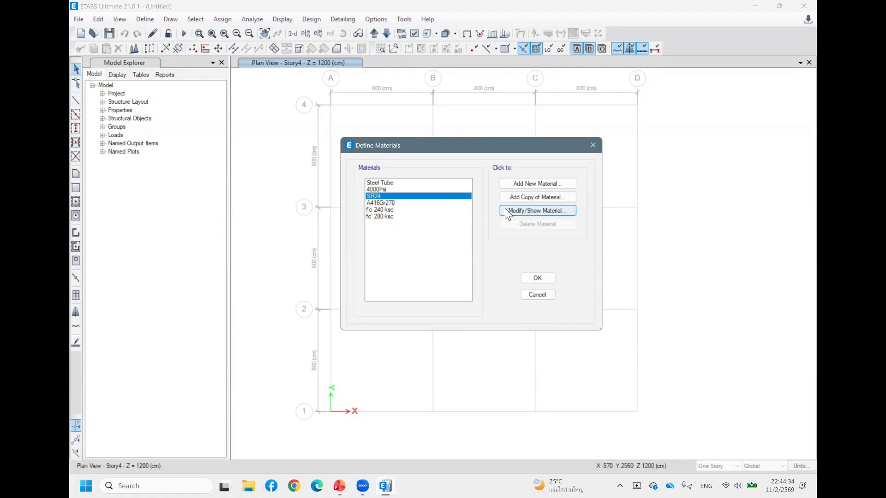
- Rename the SR24 rebar material as SD40 and give it a blue display color
left_click(525, 212)
left_click_drag(454, 84, 401, 81)
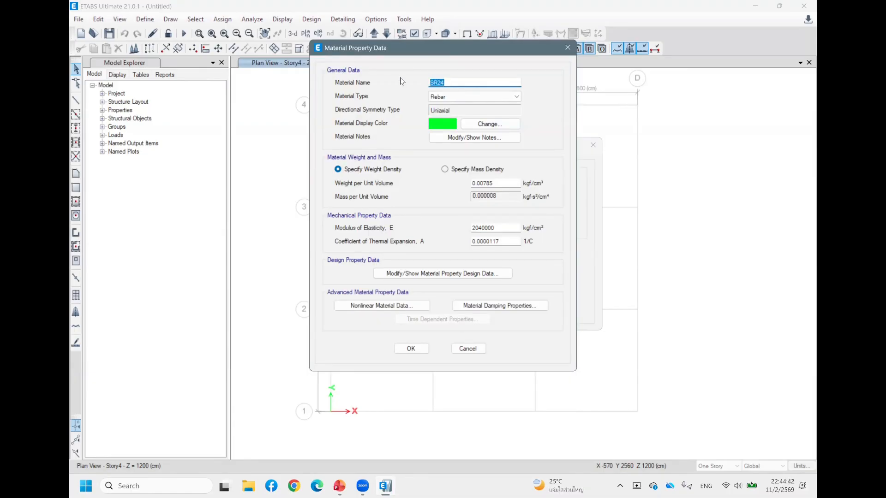
type("SD40")
left_click(443, 123)
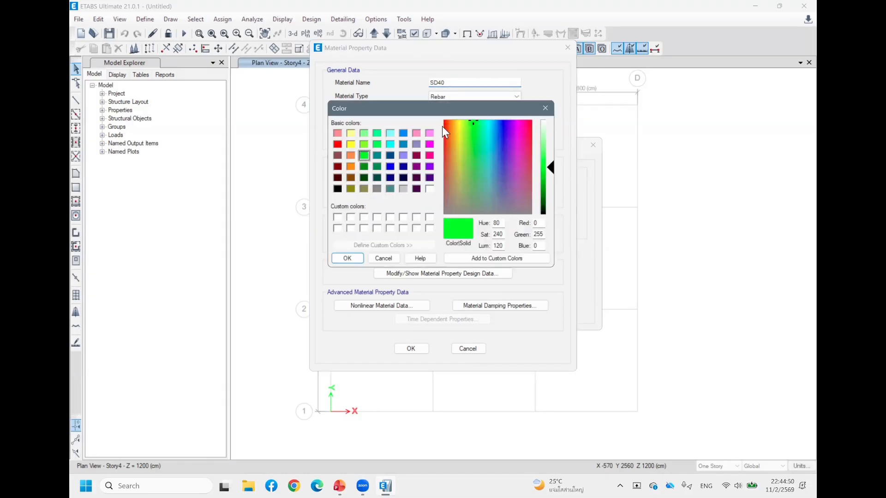
left_click(390, 166)
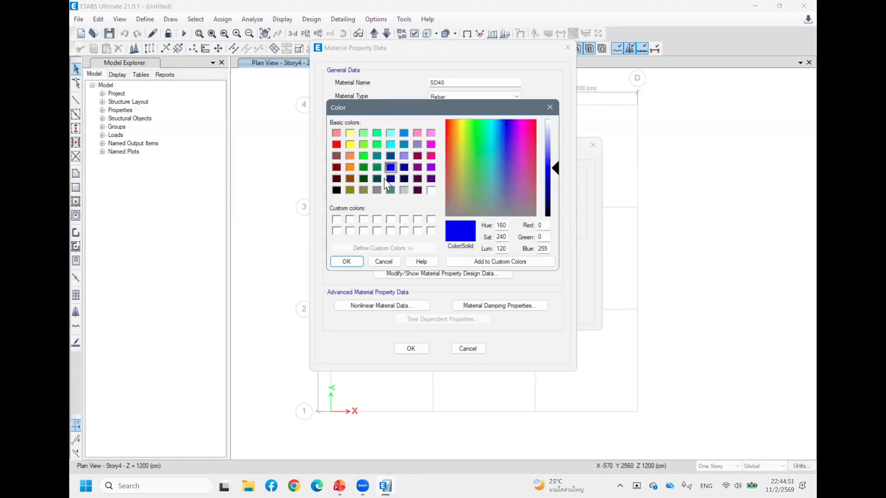
left_click(347, 264)
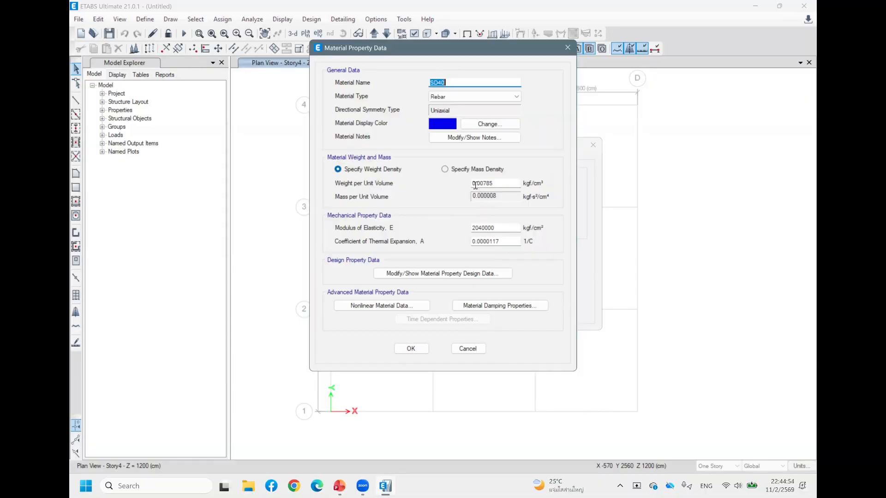
- Open SD40's design property data and set its minimum yield strength to 4000 kgf/cm²
left_click(499, 228)
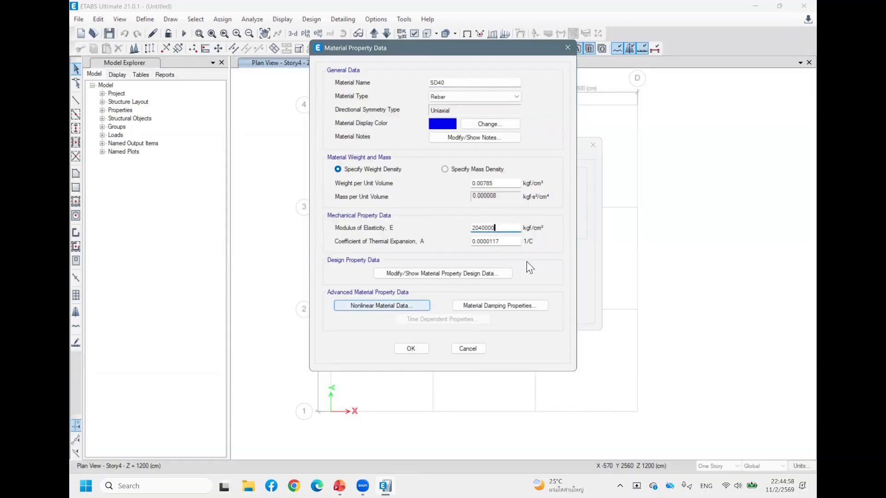
left_click(412, 273)
key("Tab")
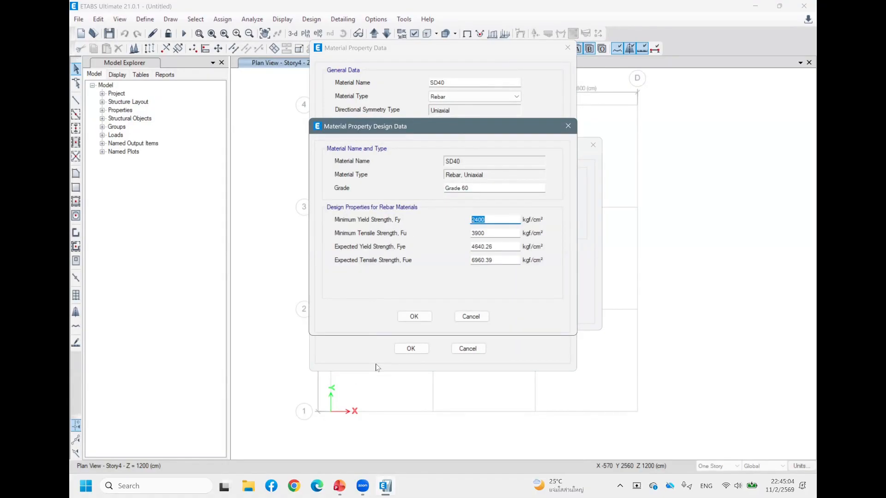
type("4000")
left_click(489, 233)
key("Tab")
- Consult the steel standards slide in PowerPoint, return to ETABS, set SD40's minimum tensile strength to 5700 kgf/cm², and save the material
left_click(339, 486)
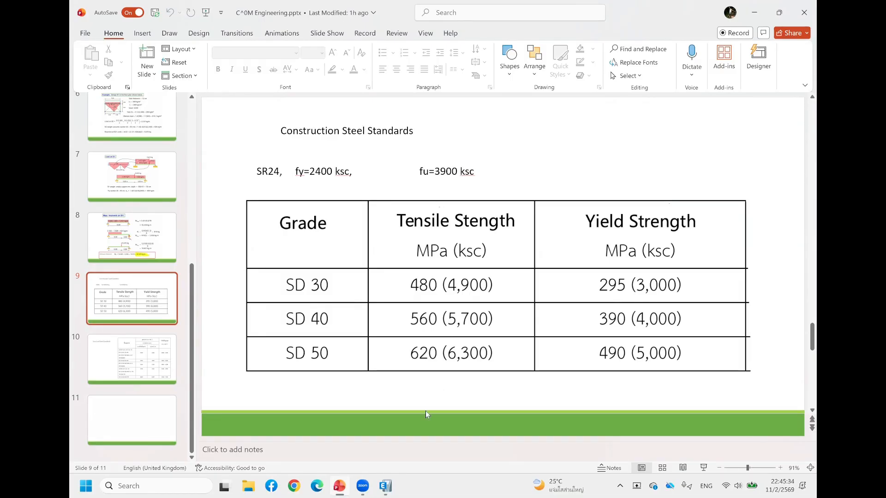
left_click(390, 477)
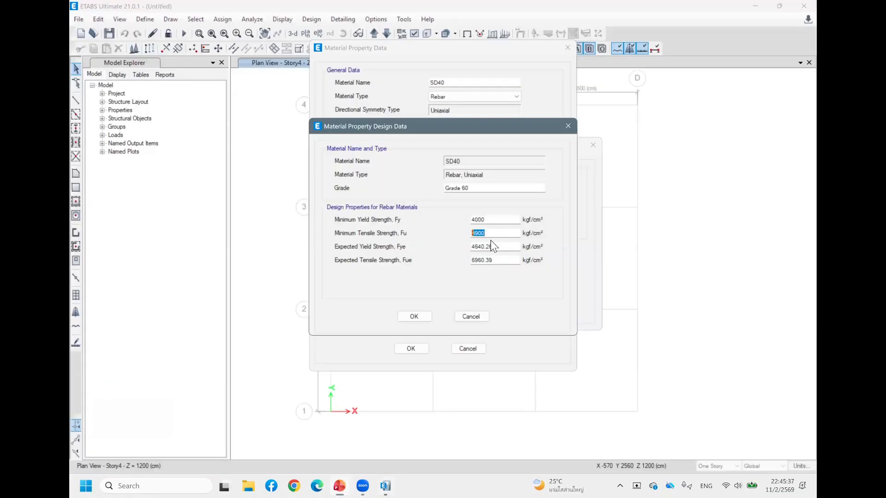
type("5700")
left_click(421, 316)
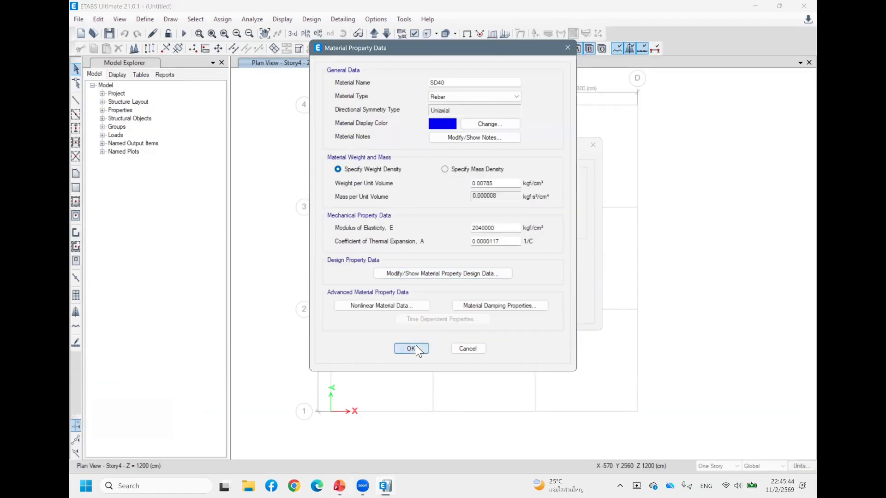
left_click(416, 348)
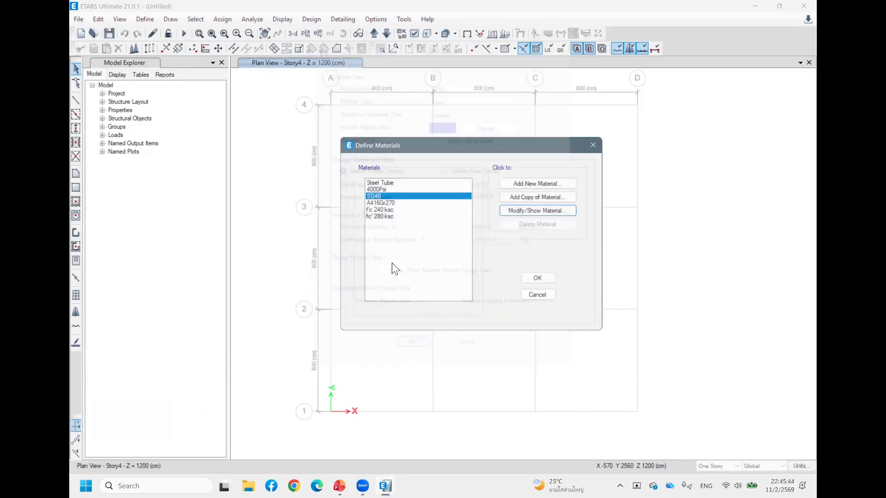
- Review the Steel Tube, SD40 and f'c 240 ksc entries and accept the material definitions
left_click(392, 183)
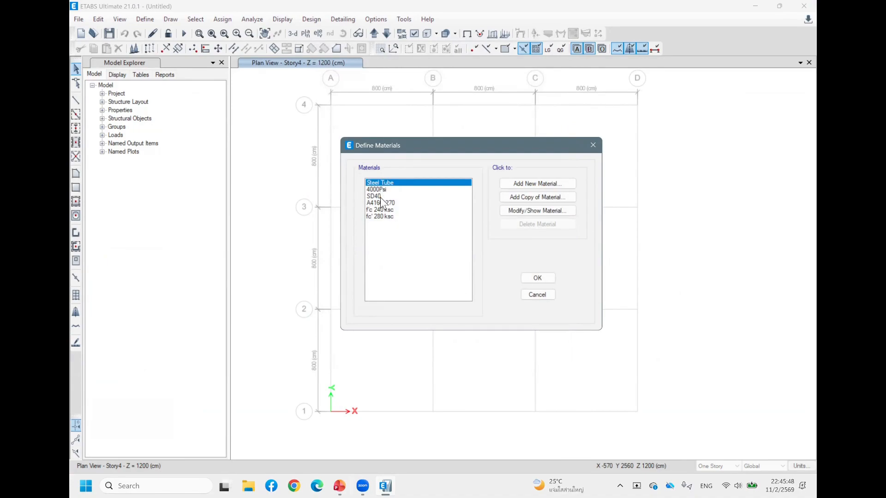
left_click(383, 196)
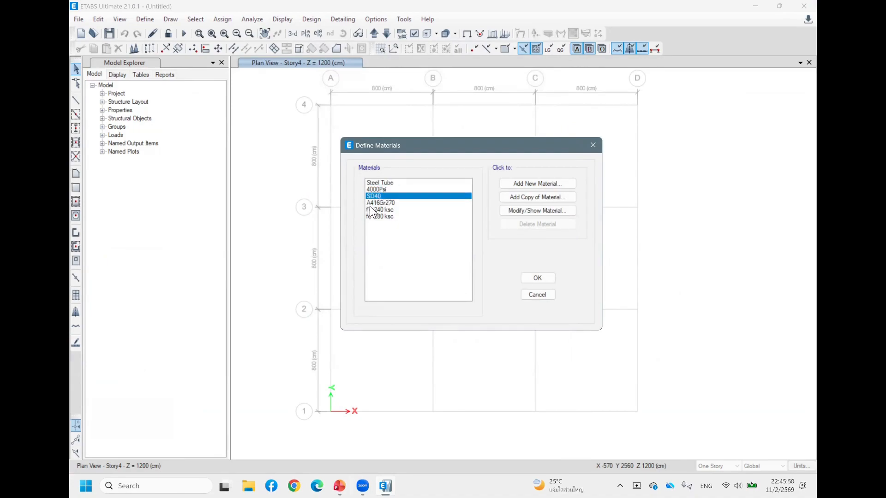
left_click(382, 211)
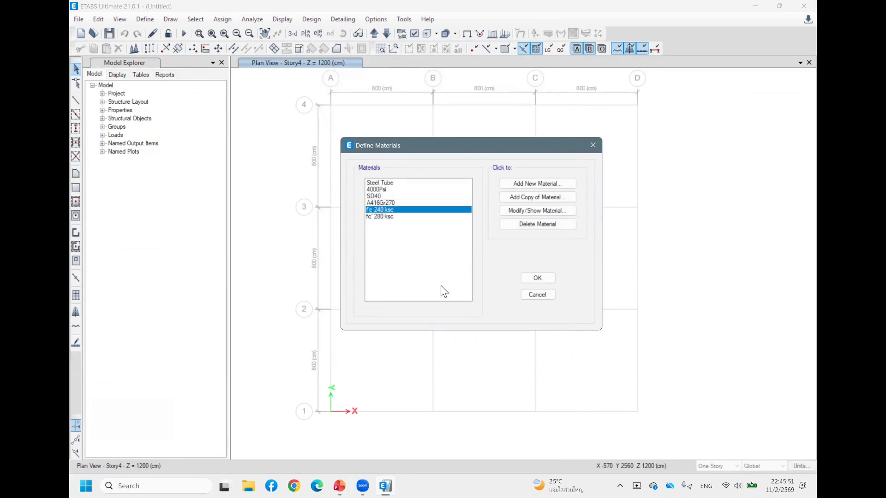
left_click(538, 278)
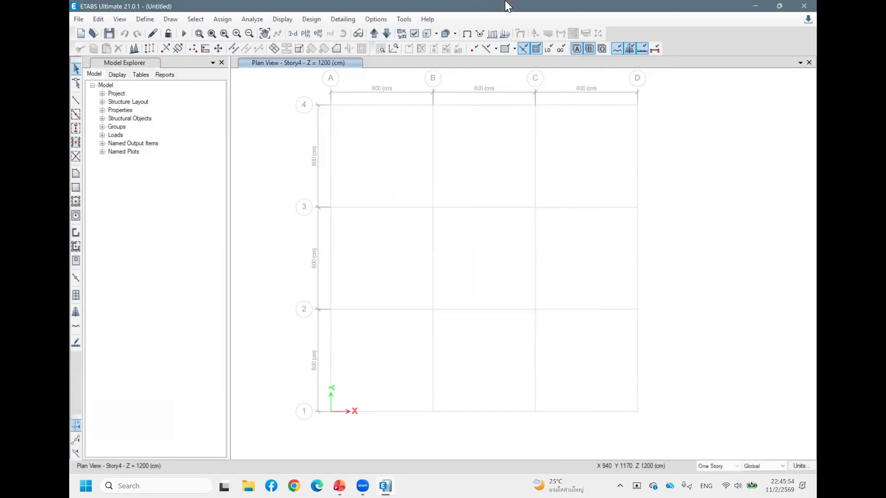
scroll(434, 154, "down", 3)
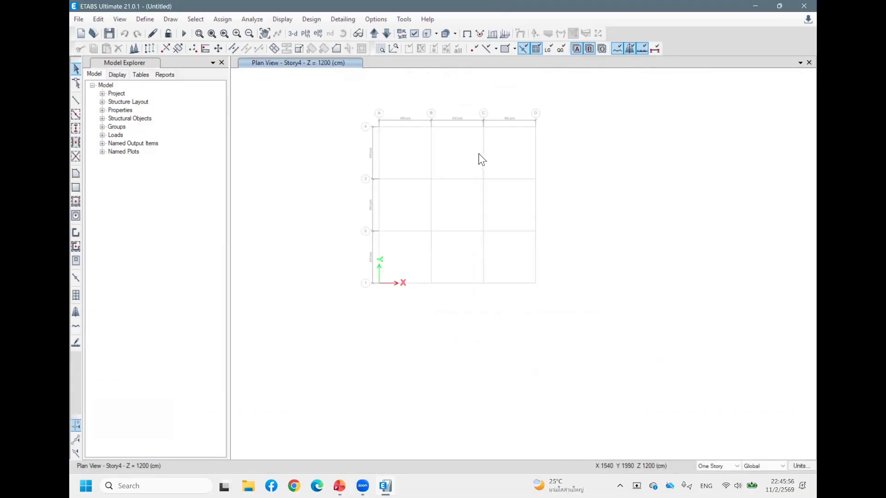
scroll(490, 141, "up", 1)
scroll(490, 142, "up", 1)
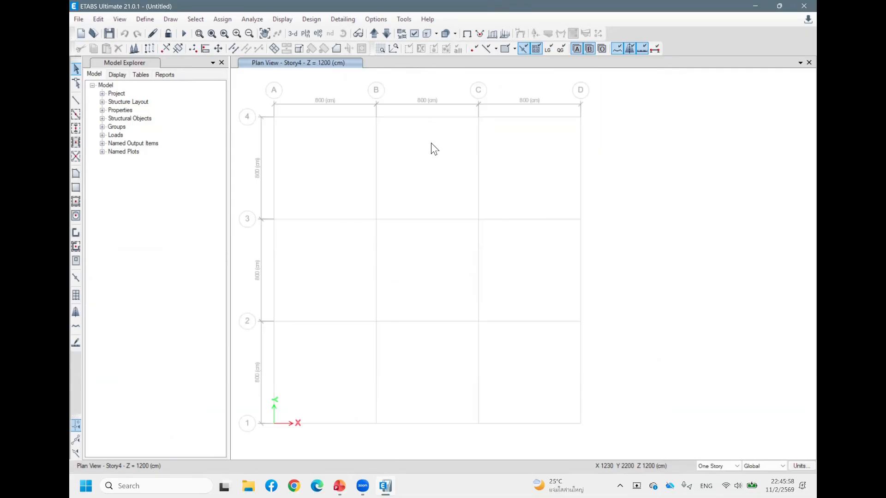
scroll(431, 144, "down", 2)
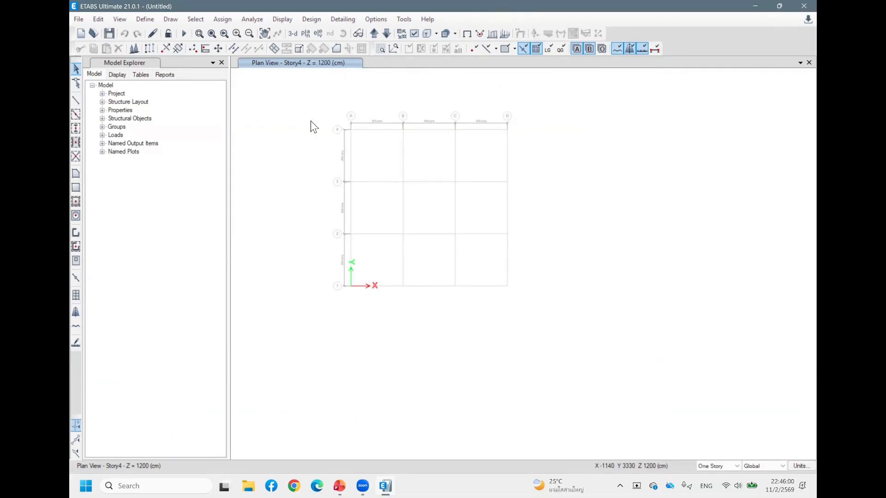
- Open the frame section definitions and look through the existing properties, including A-GravCol, A-LatCol, ConcBm and SteelCol
left_click(149, 18)
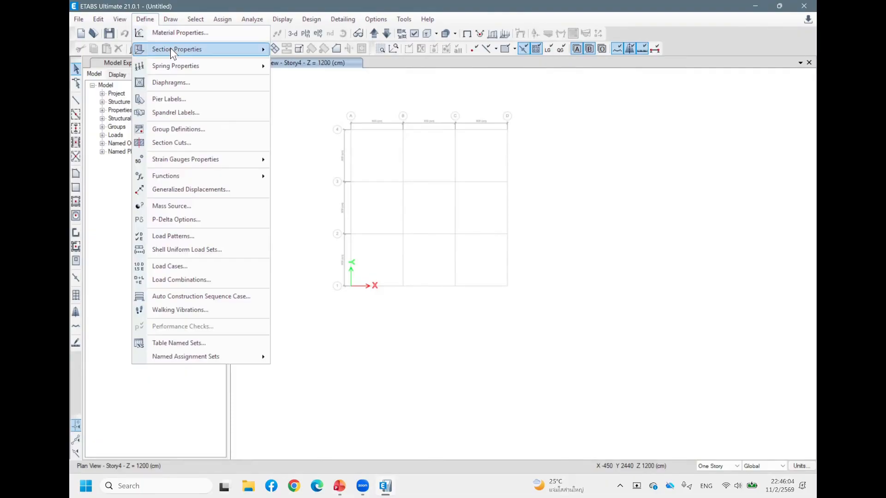
mouse_move(170, 48)
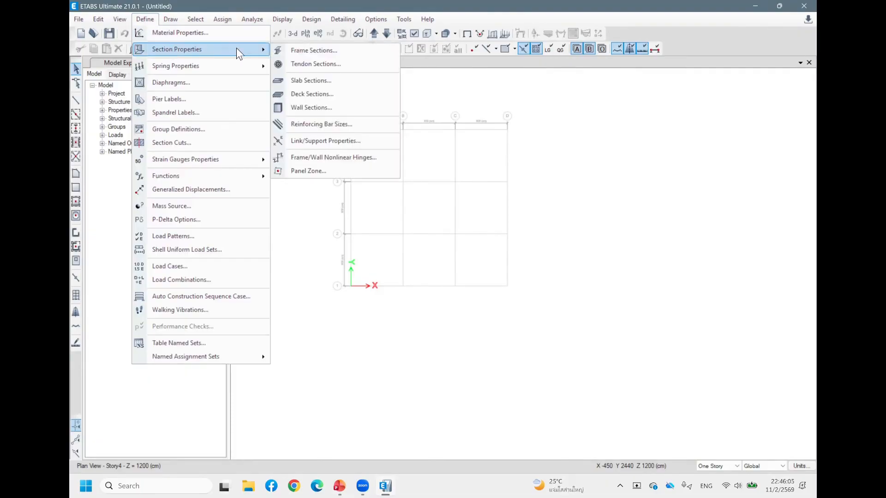
left_click(321, 50)
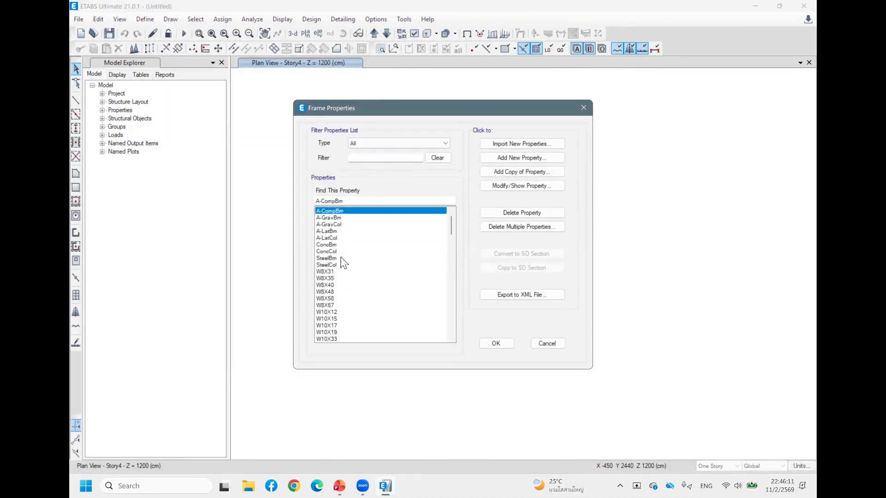
scroll(344, 262, "down", 3)
scroll(357, 260, "up", 3)
left_click(372, 224)
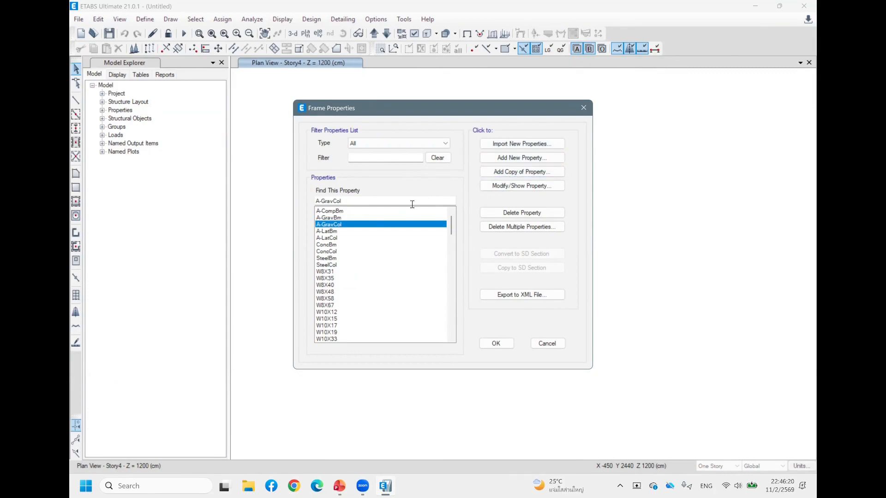
left_click(333, 239)
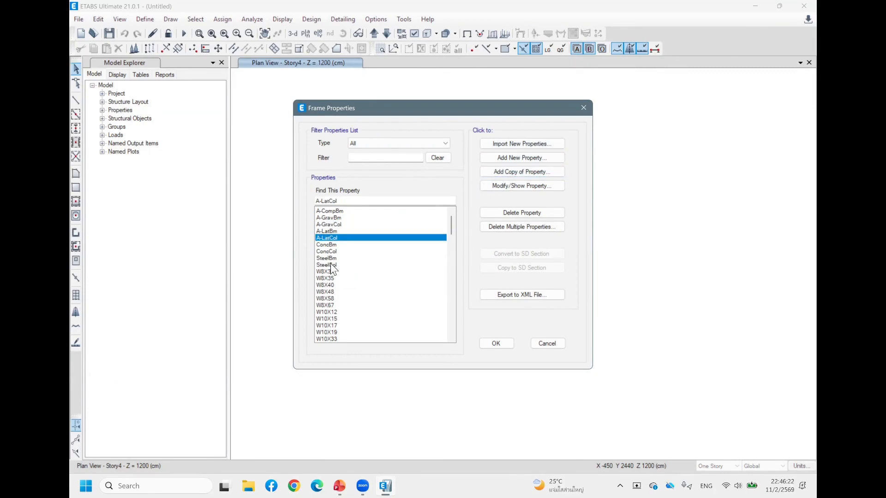
left_click(330, 264)
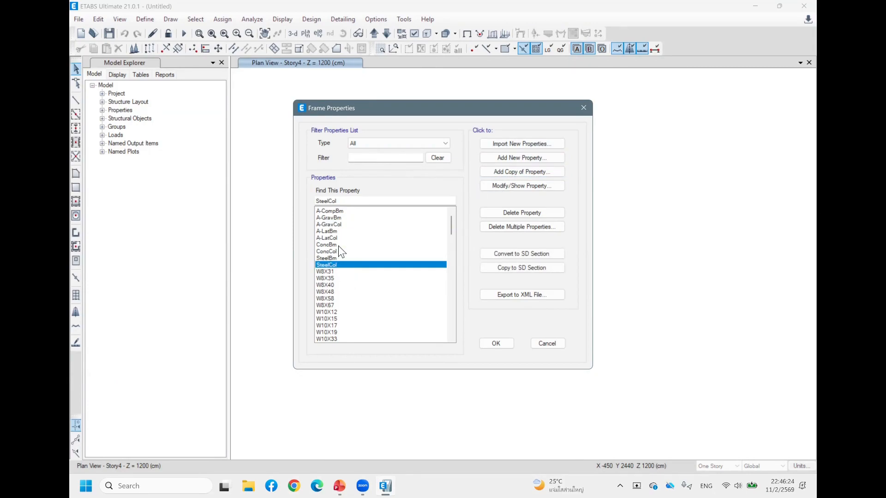
left_click(338, 245)
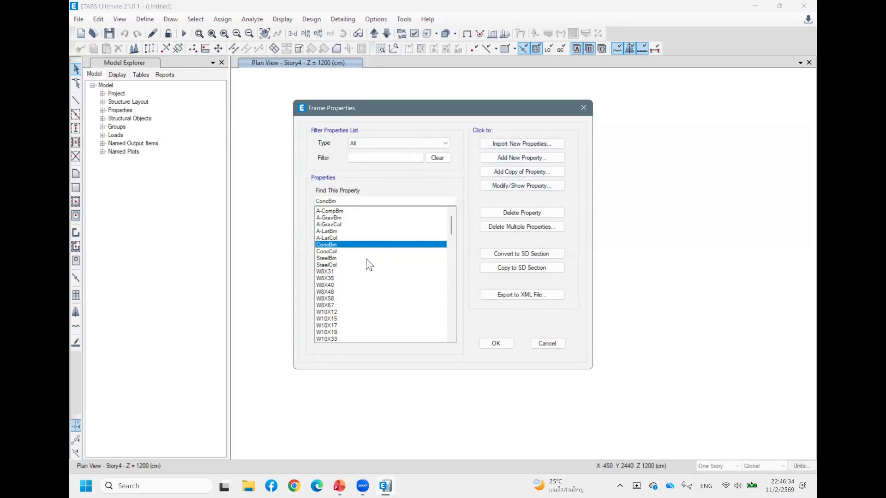
left_click(343, 265)
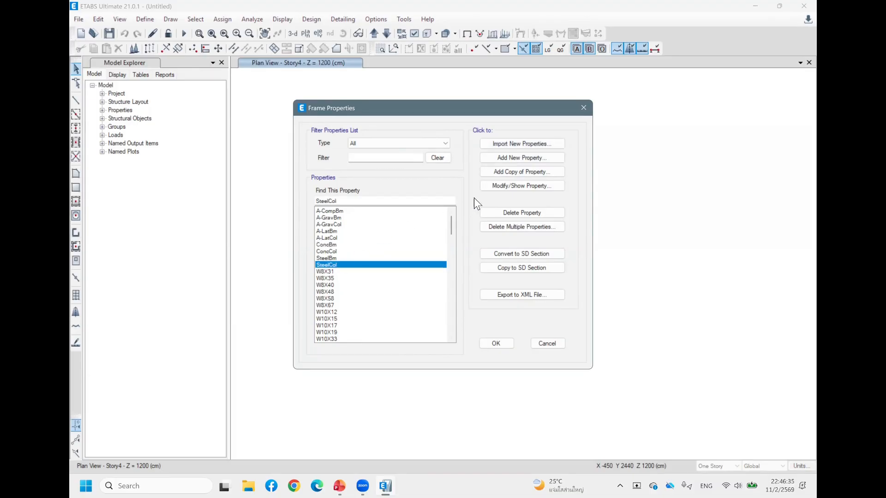
- Start importing a Concrete Rectangular frame section, review the available property files and keep AISC14
left_click(521, 144)
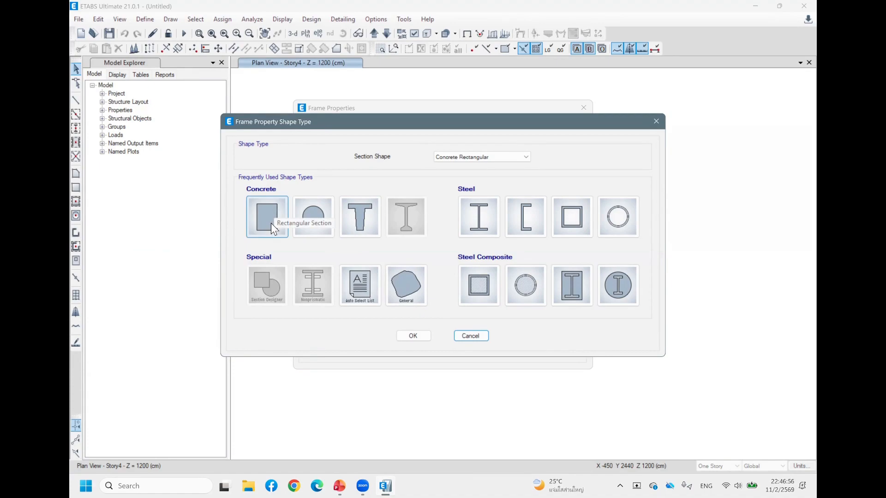
left_click(270, 223)
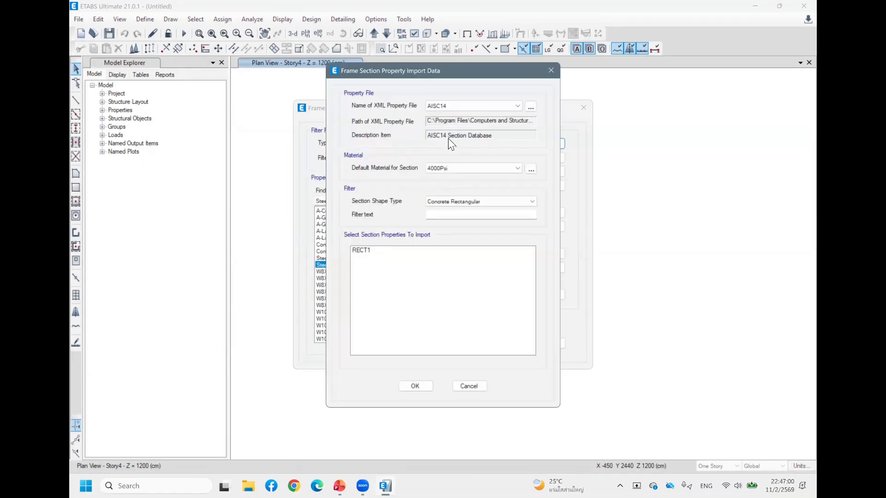
left_click(464, 107)
left_click(463, 108)
left_click(508, 106)
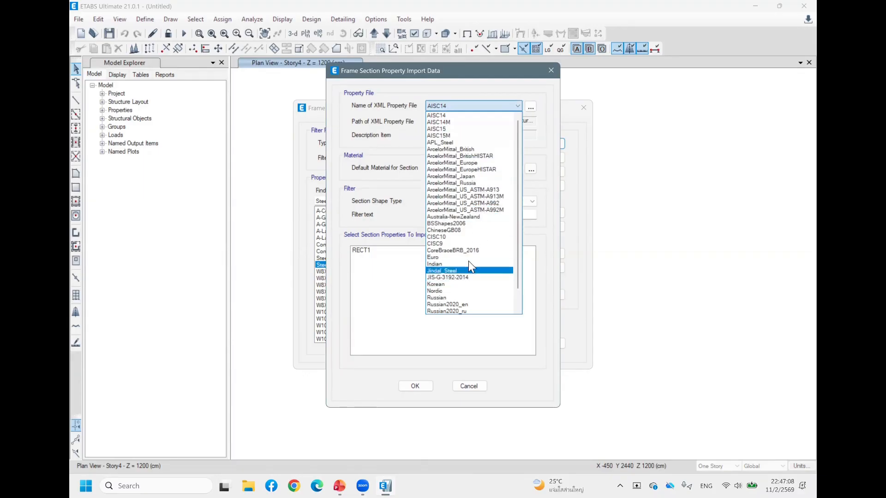
left_click(499, 104)
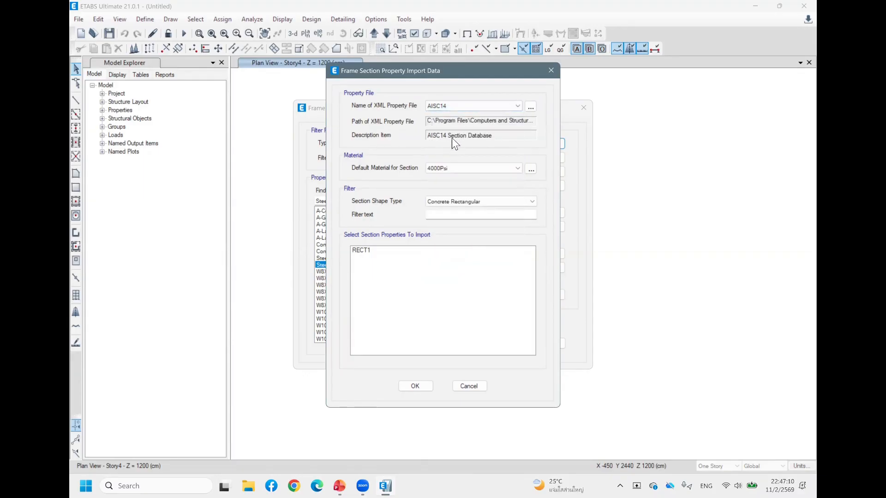
- Set the default section material to f'c 240 ksc and import the RECT1 section
left_click(458, 170)
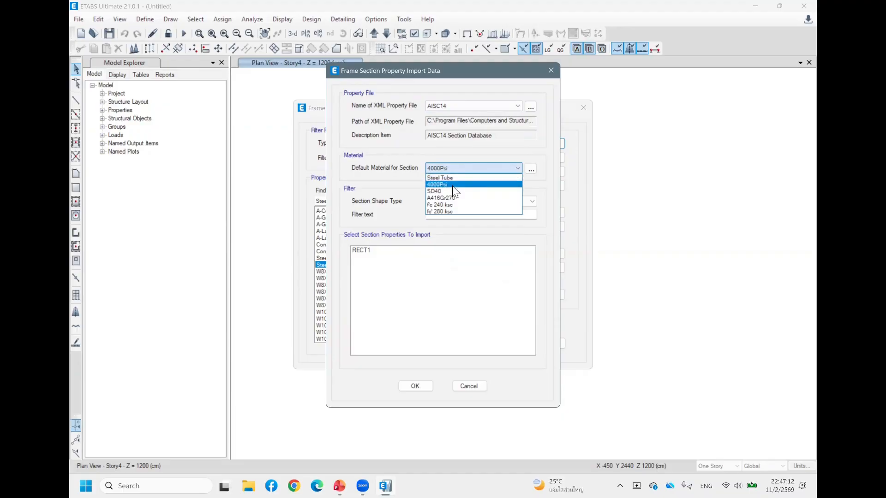
left_click(465, 166)
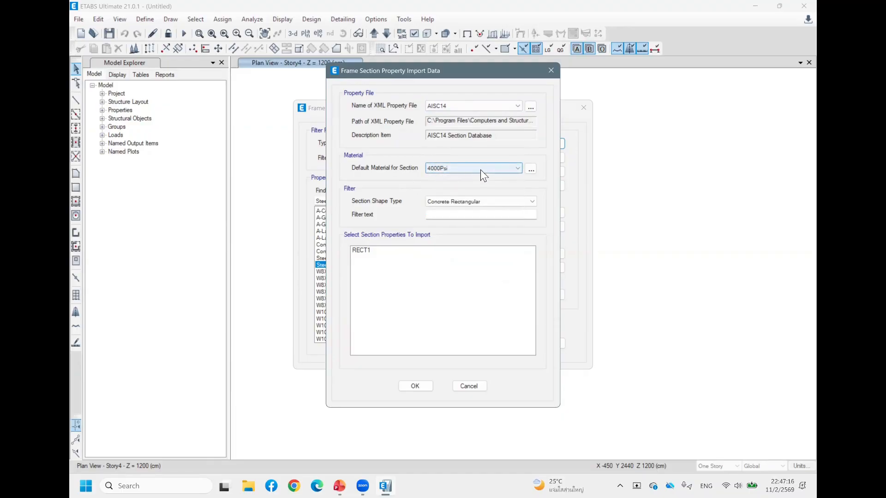
left_click(481, 169)
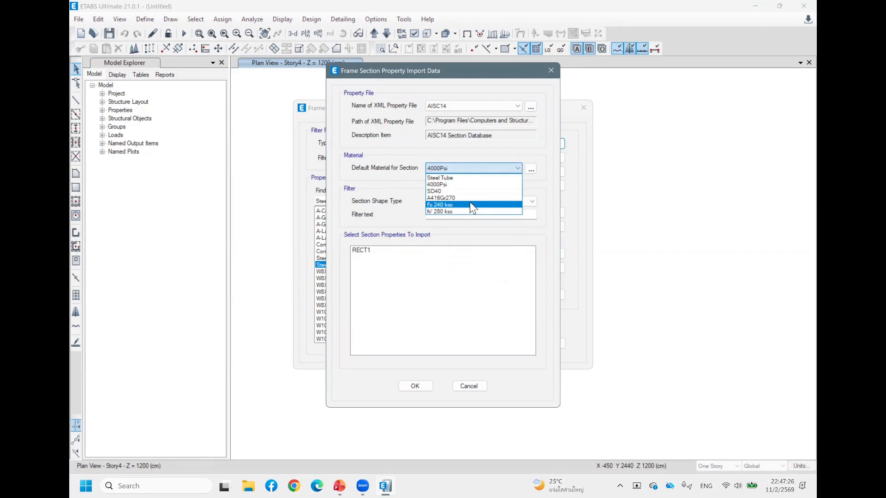
left_click(470, 203)
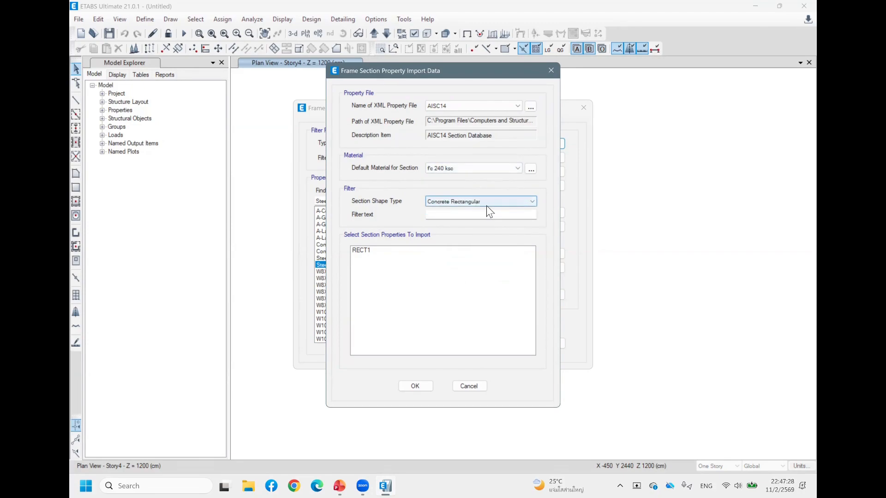
left_click(382, 251)
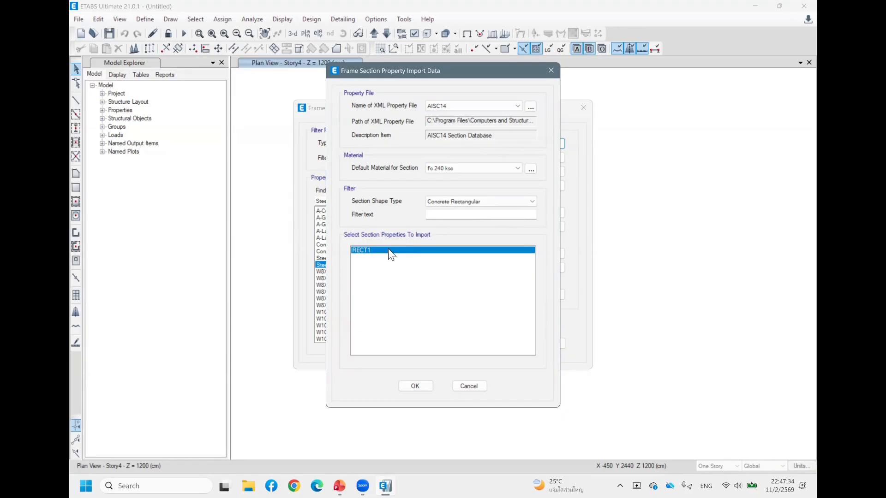
left_click(415, 385)
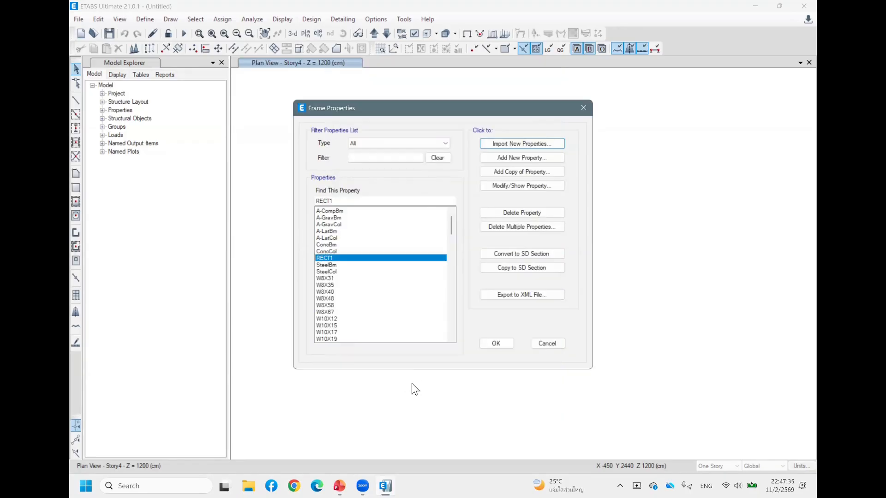
- Open the RECT1 section's property data and convert the section to user defined
double_click(351, 259)
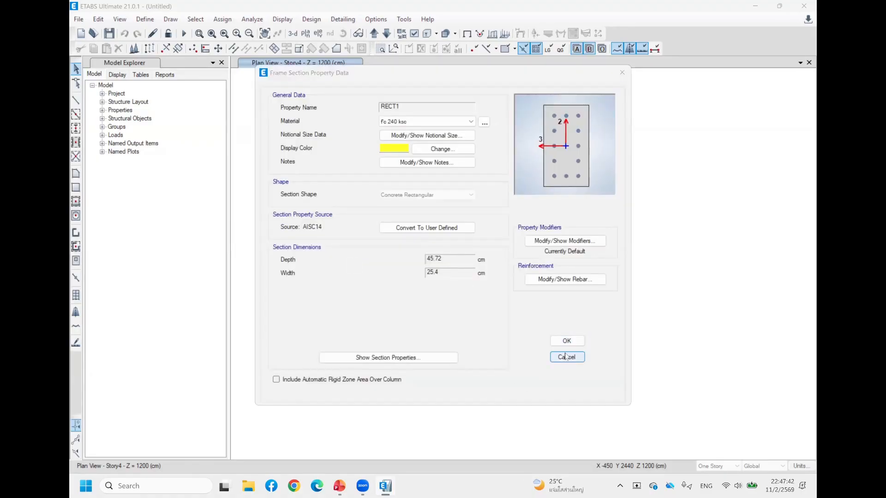
left_click(564, 360)
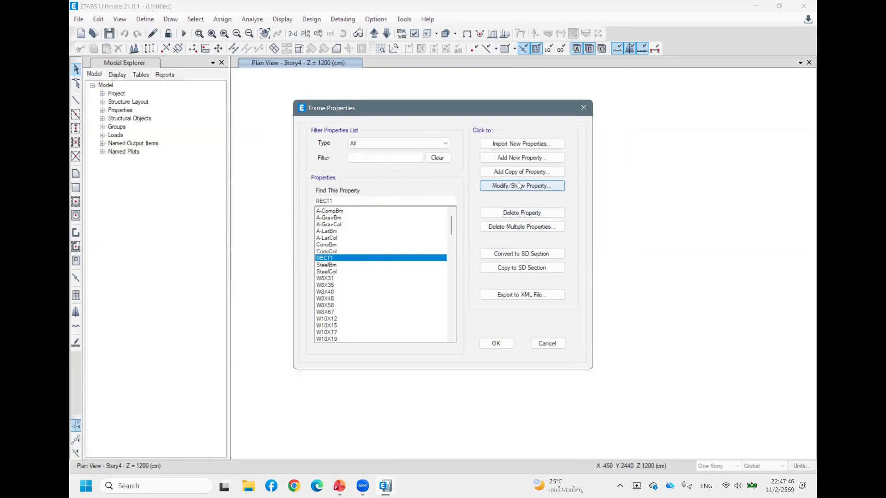
double_click(366, 258)
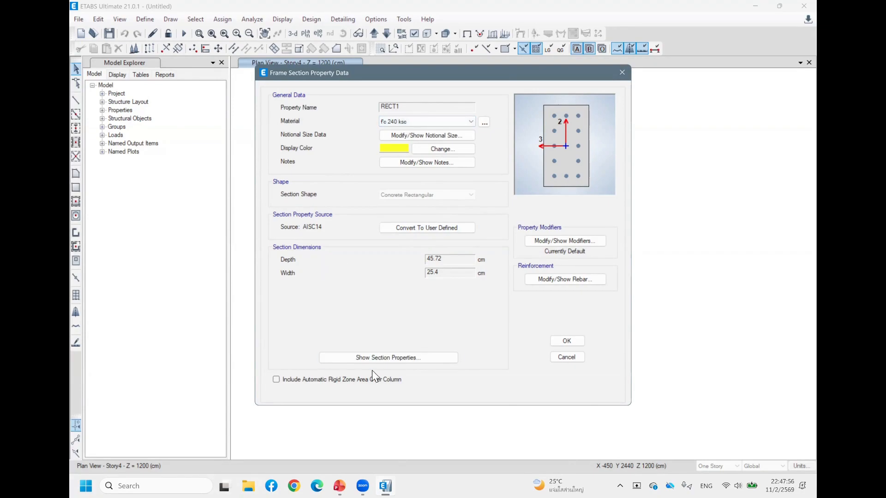
left_click(421, 229)
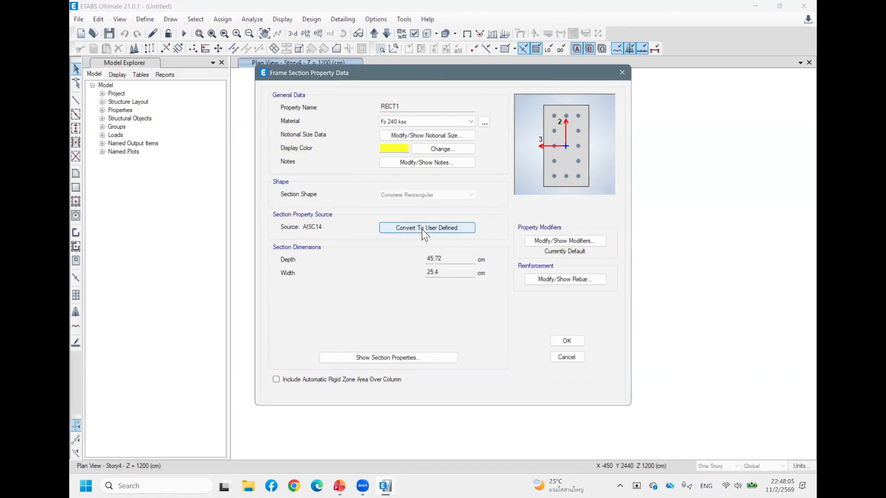
- Rename the RECT1 section as B1 and set its display color to cyan
double_click(414, 108)
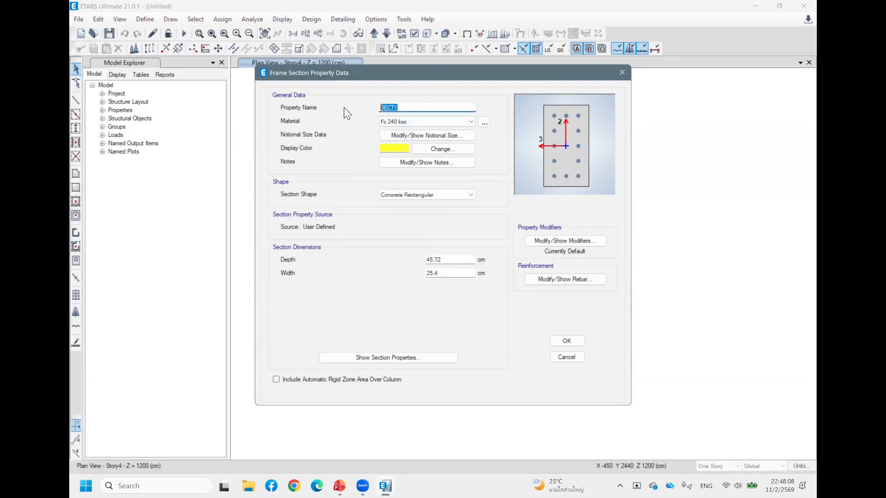
type("B1")
left_click(394, 148)
left_click(390, 145)
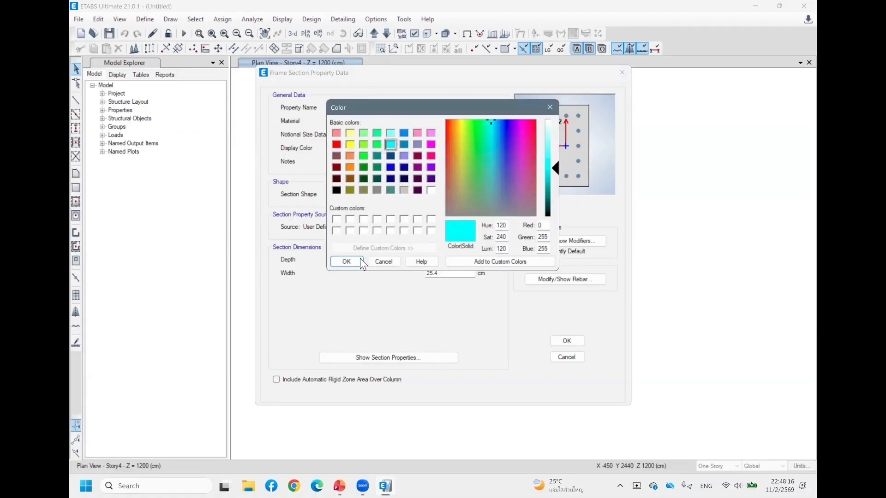
left_click(355, 261)
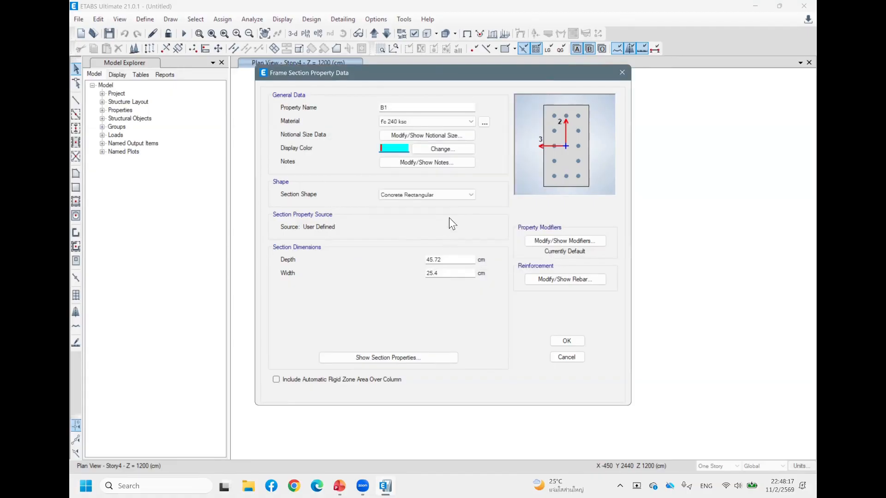
- Set section B1's dimensions to a depth of 50 cm and a width of 25 cm
double_click(456, 262)
type("5")
key("BackSpace")
type("50")
key("Tab")
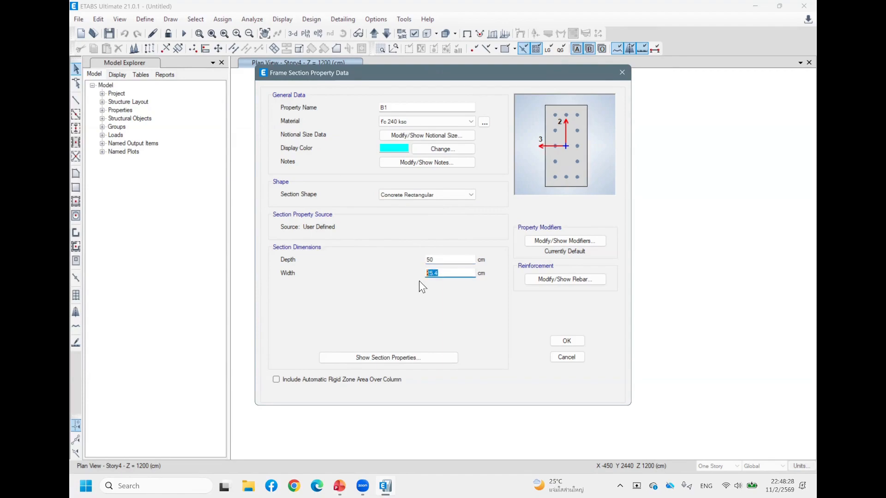
type("25")
- Open B1's property modifiers, try a weight modifier of 0.7 and set it back to 1
left_click(563, 242)
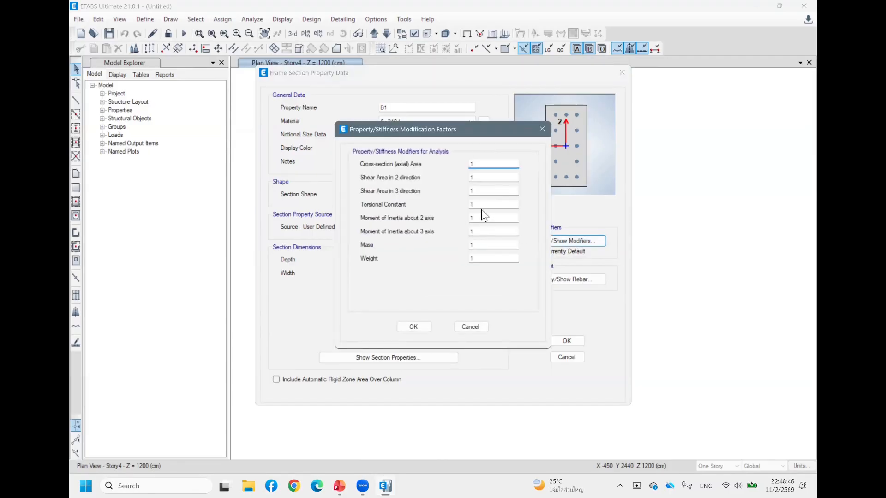
left_click(484, 177)
left_click(478, 219)
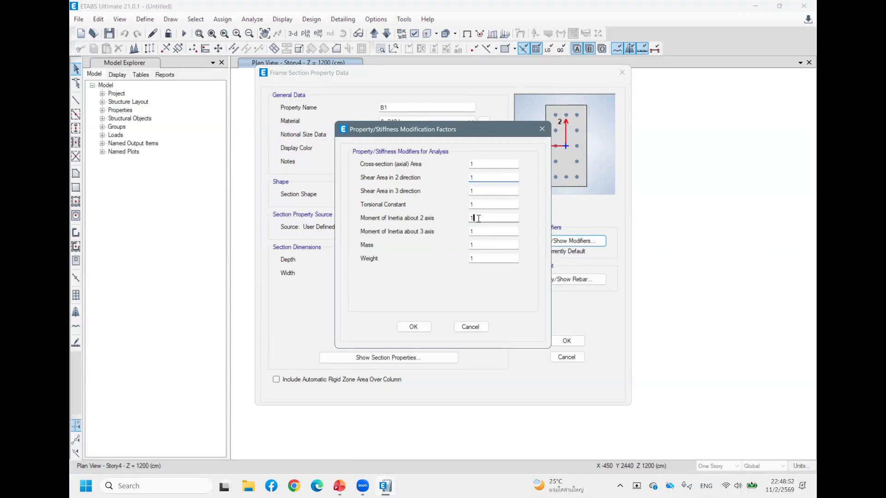
left_click(478, 259)
left_click_drag(482, 260, 468, 267)
left_click(482, 260)
left_click_drag(477, 257, 459, 266)
type("0.7")
key("BackSpace")
key("BackSpace")
key("BackSpace")
type("1")
- Try a modifier of 0.75 for the moment of inertia about the 2 axis, restore it to 1 and close the modifiers
left_click(479, 220)
double_click(488, 219)
type("0.75")
key("BackSpace")
key("BackSpace")
key("BackSpace")
key("BackSpace")
type("1")
left_click(414, 326)
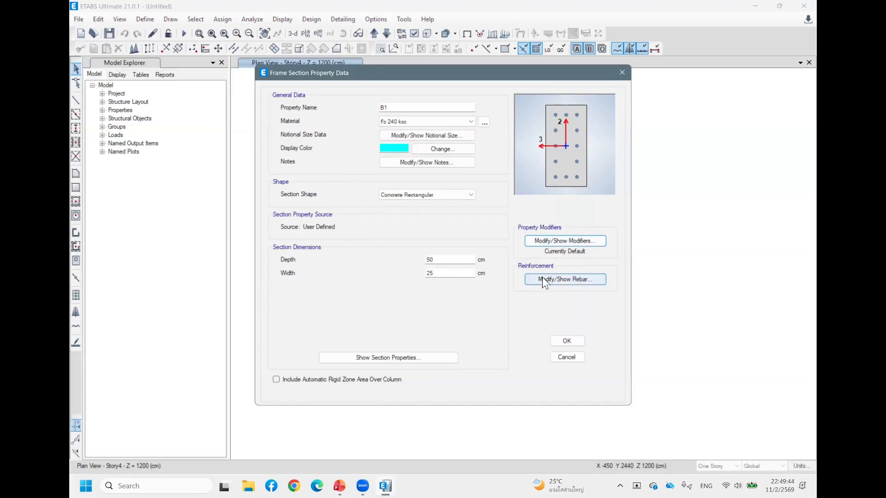
- Open B1's reinforcement data and set the design type to M3 Design Only (Beam) with SD40 longitudinal bars
left_click(569, 281)
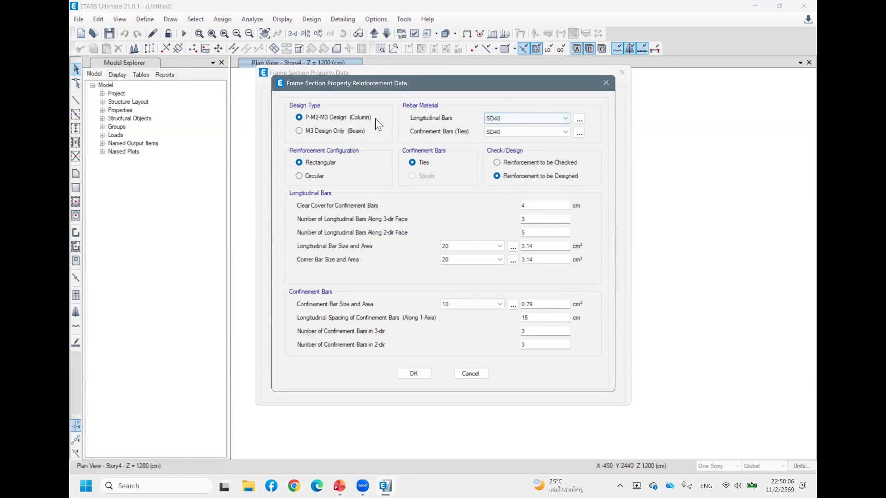
left_click(330, 132)
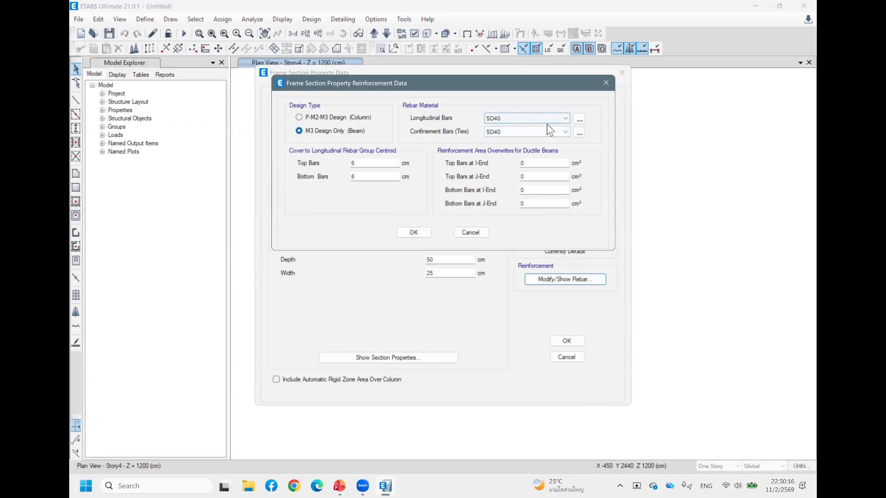
left_click(557, 118)
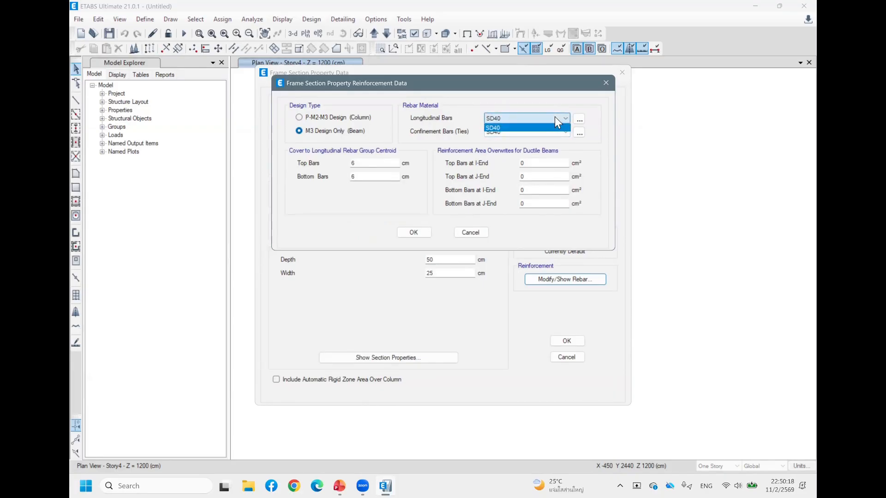
left_click(505, 126)
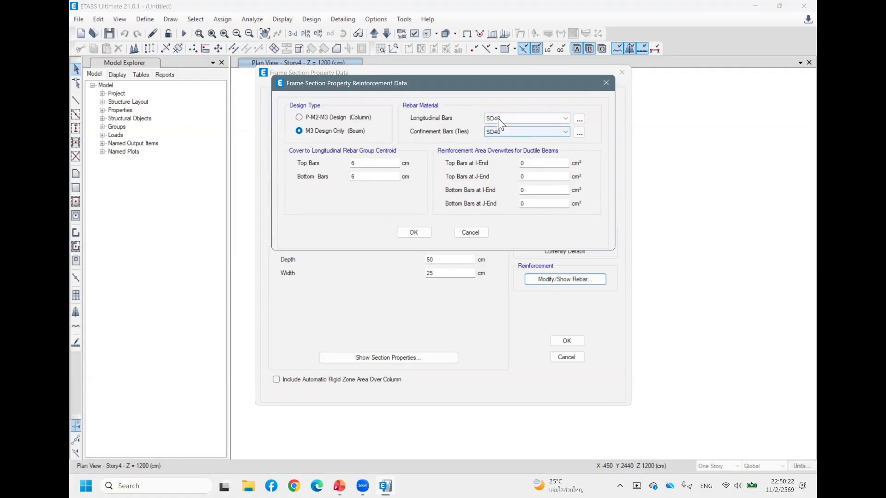
- Check which rebar materials are available for the confinement bars and keep SD40
left_click(522, 131)
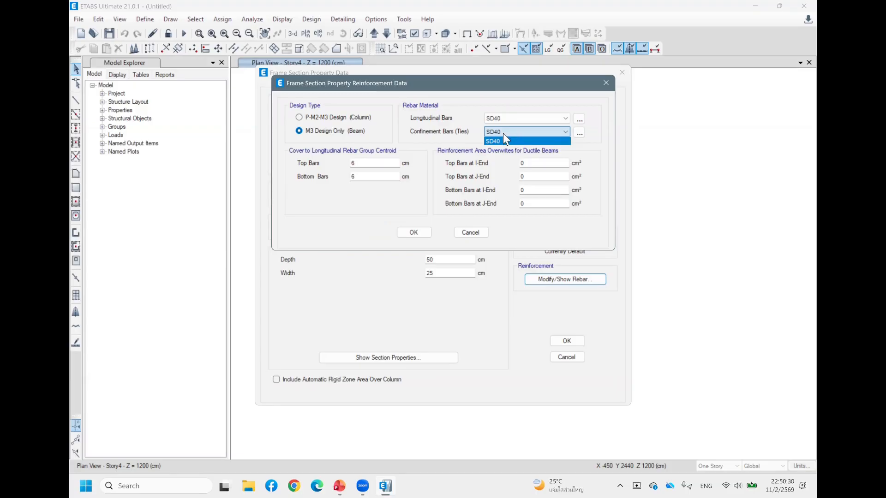
left_click(555, 136)
left_click(566, 134)
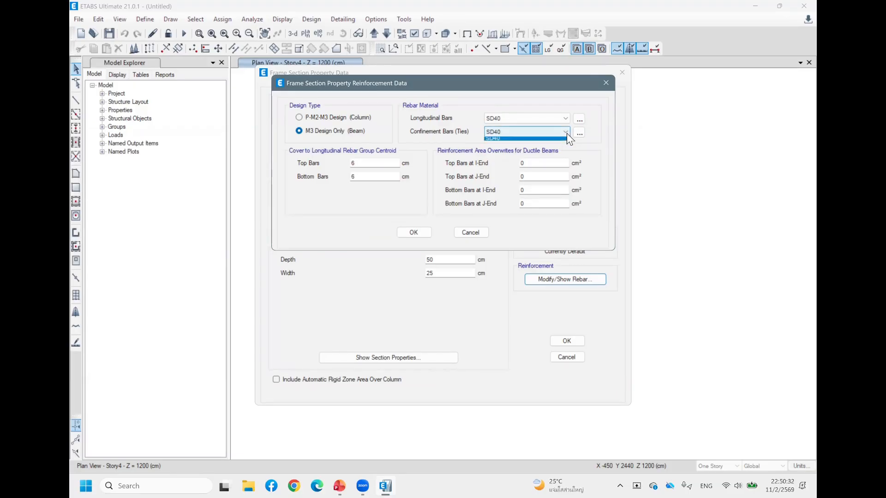
left_click(505, 131)
left_click(561, 132)
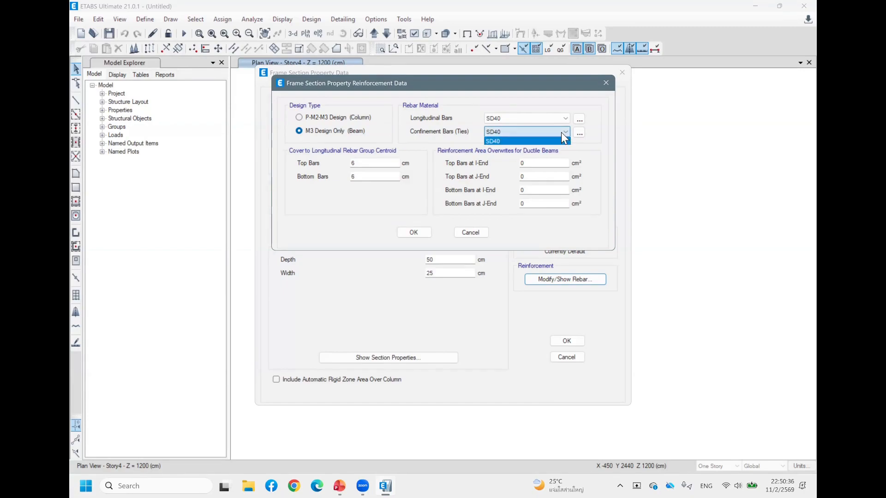
left_click(508, 134)
left_click(560, 133)
left_click(502, 132)
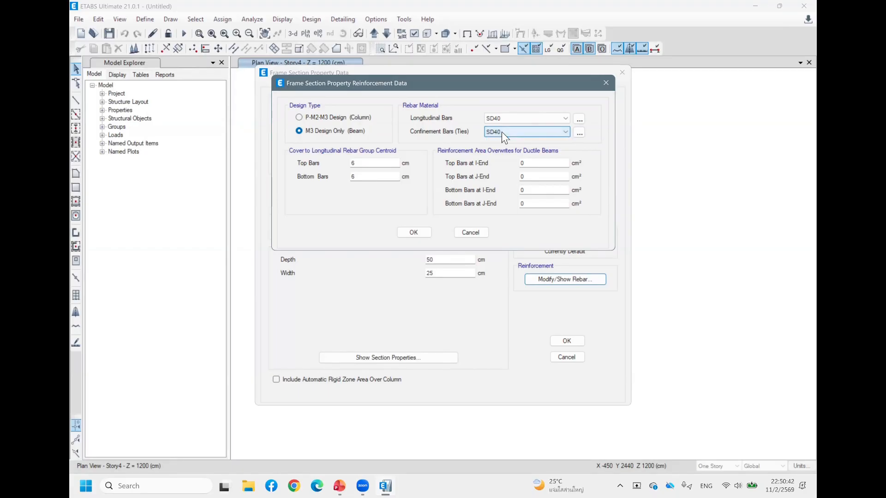
- Open the material definitions from the confinement bars setting, review SD40 and fc' 280 ksc, and close them
left_click(578, 133)
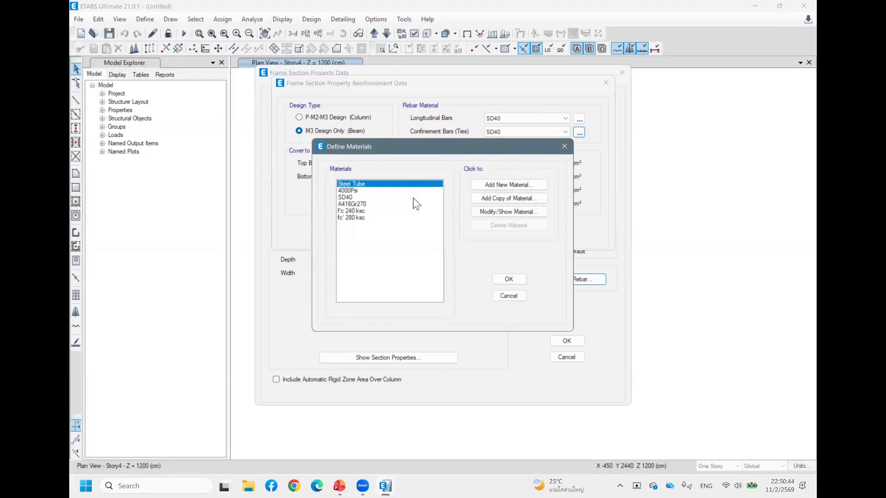
left_click(355, 198)
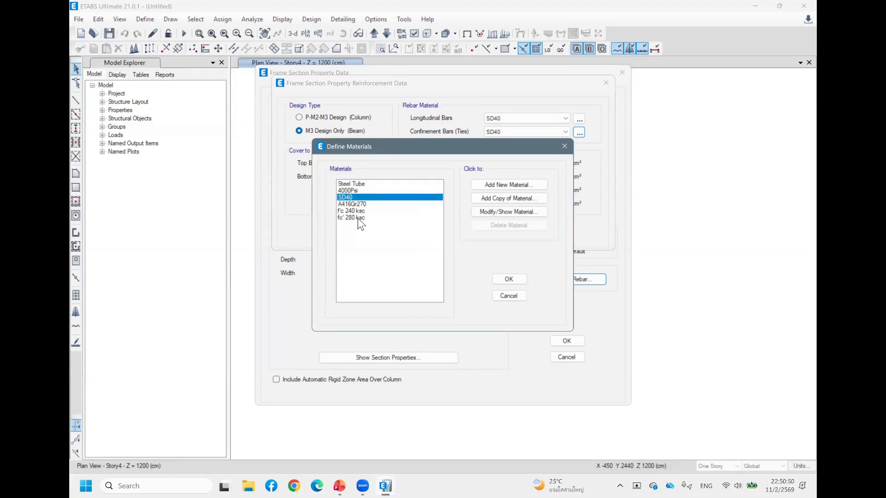
left_click(358, 217)
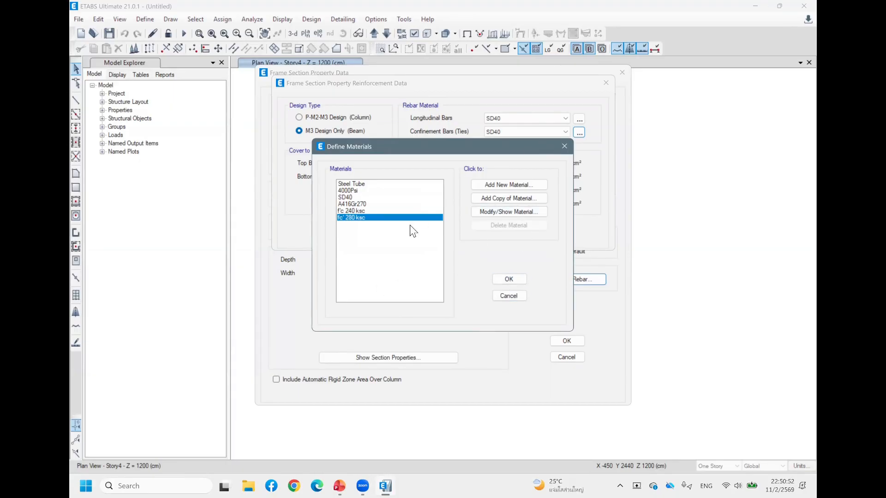
left_click(515, 279)
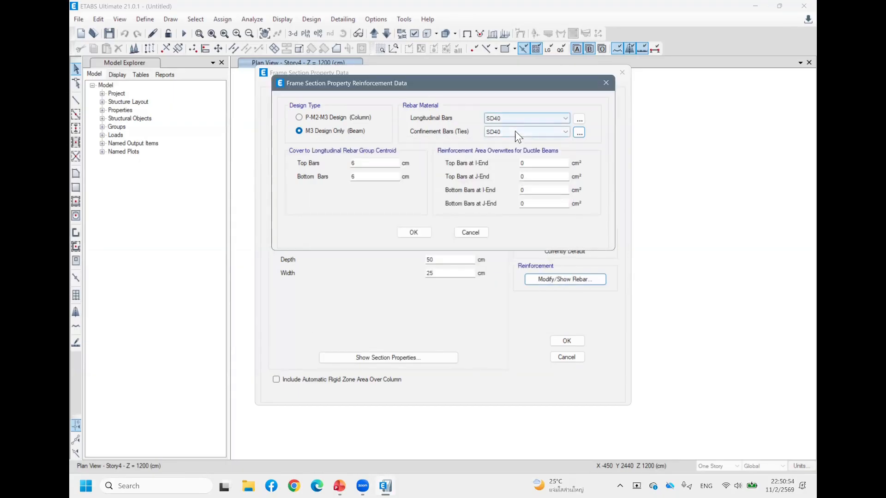
- Set the cover to the top and bottom bars to 2 cm and save section B1
double_click(365, 163)
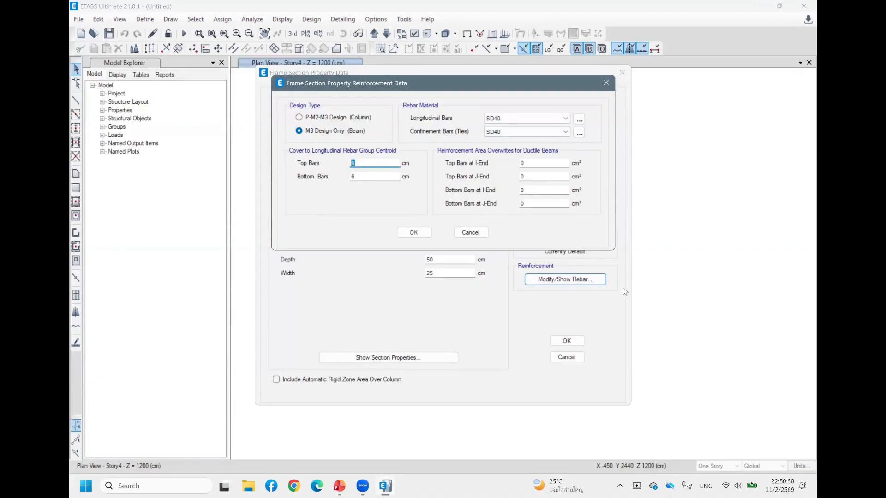
type("2")
key("Tab")
left_click(418, 230)
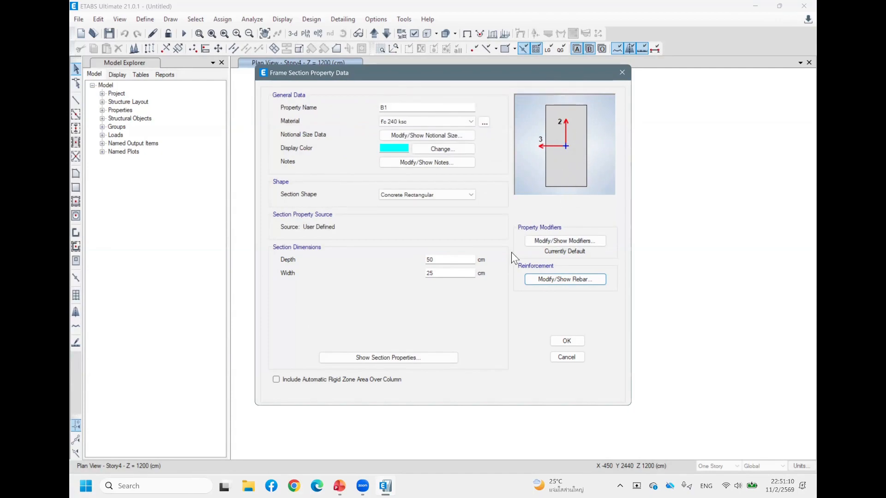
left_click(564, 341)
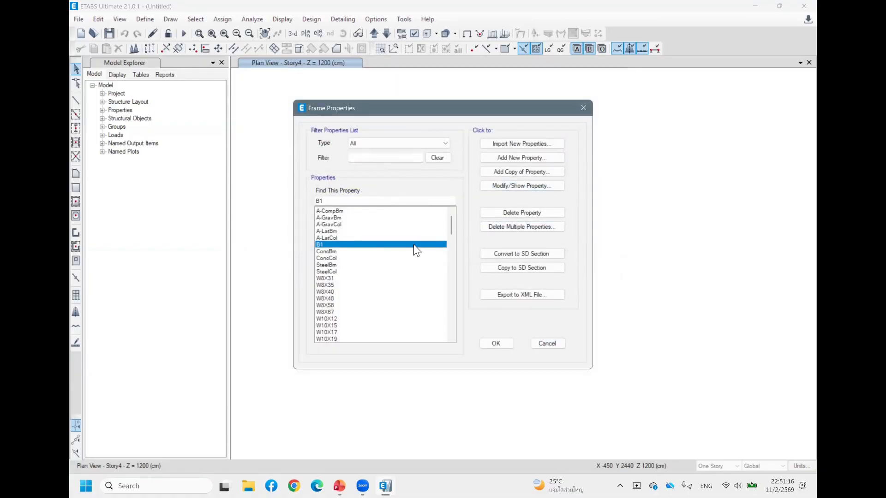
- Add a copy of section B1 named B2 with a depth of 60 cm and a width of 30 cm
left_click(523, 172)
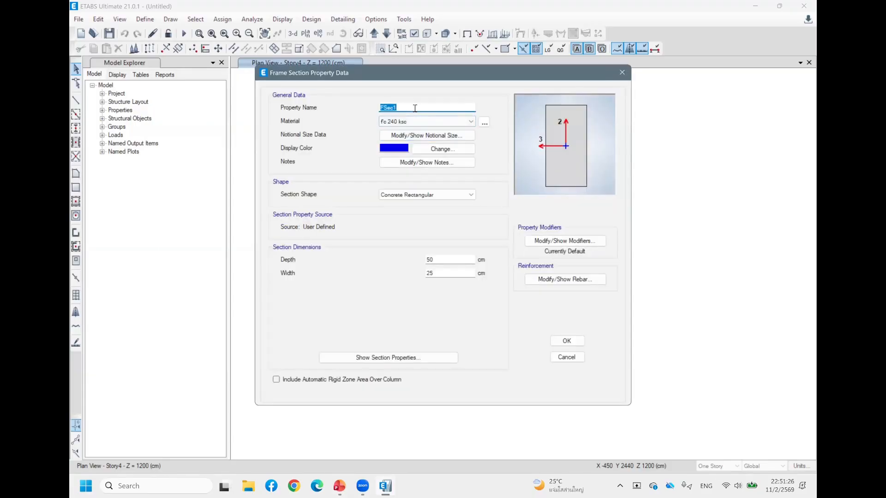
type("B2")
left_click(442, 260)
key("shift+Home")
type("60")
double_click(432, 274)
type("30")
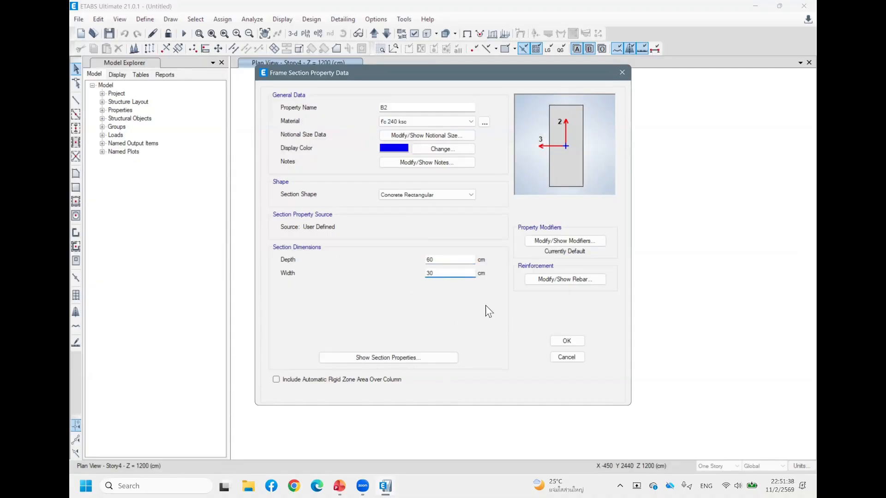
- Check B2's reinforcement data and calculated section properties, and save the section
left_click(573, 278)
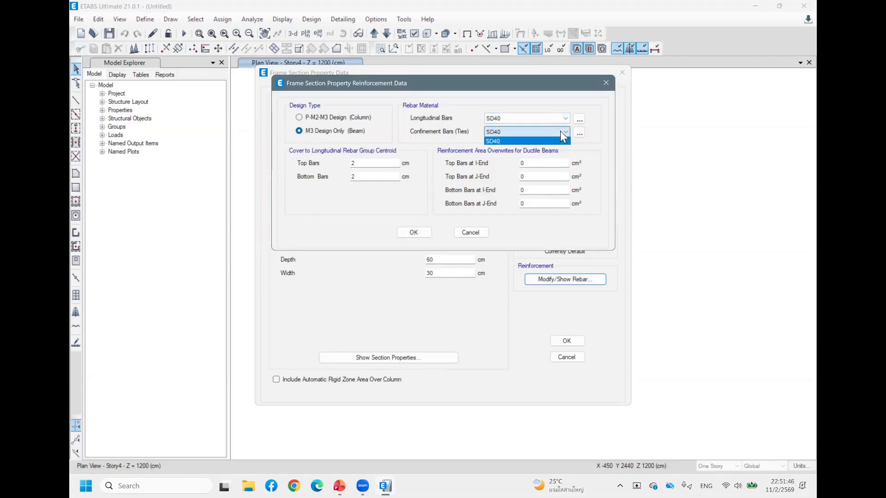
left_click(413, 232)
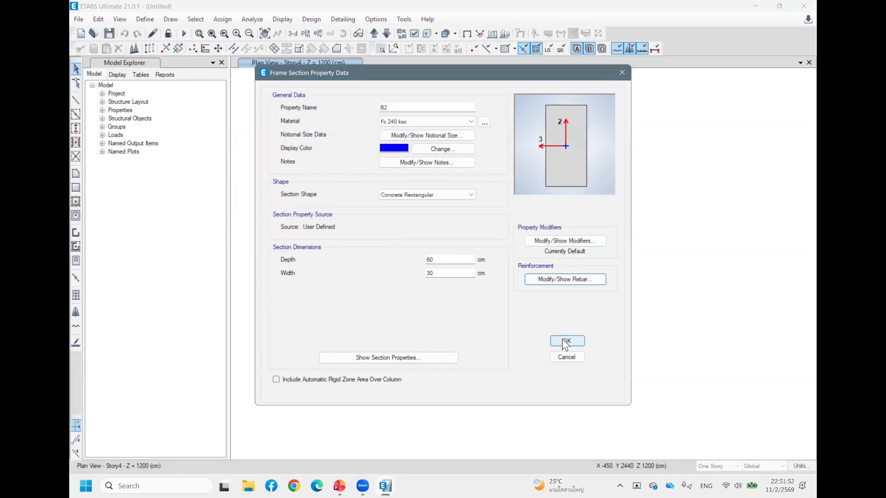
left_click(400, 353)
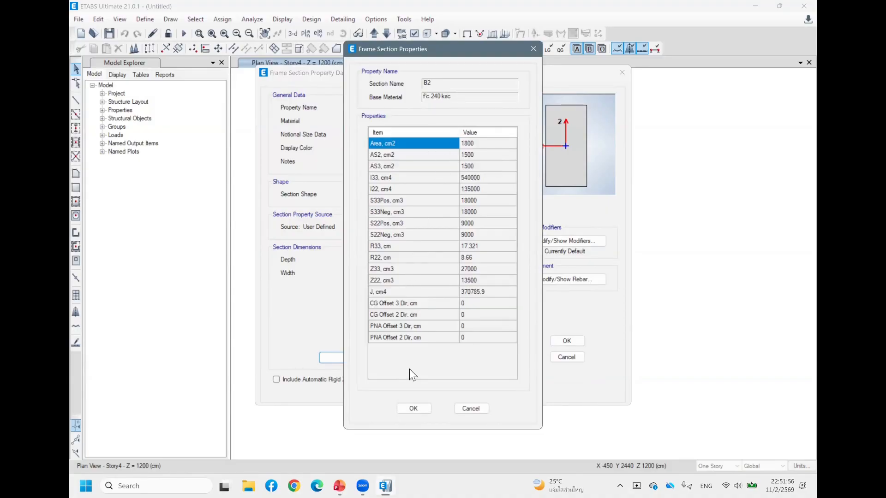
left_click(426, 407)
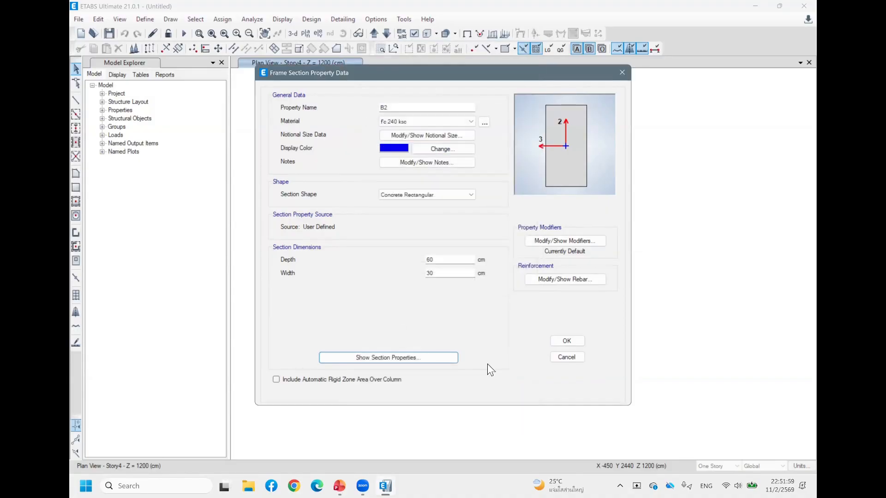
left_click(567, 341)
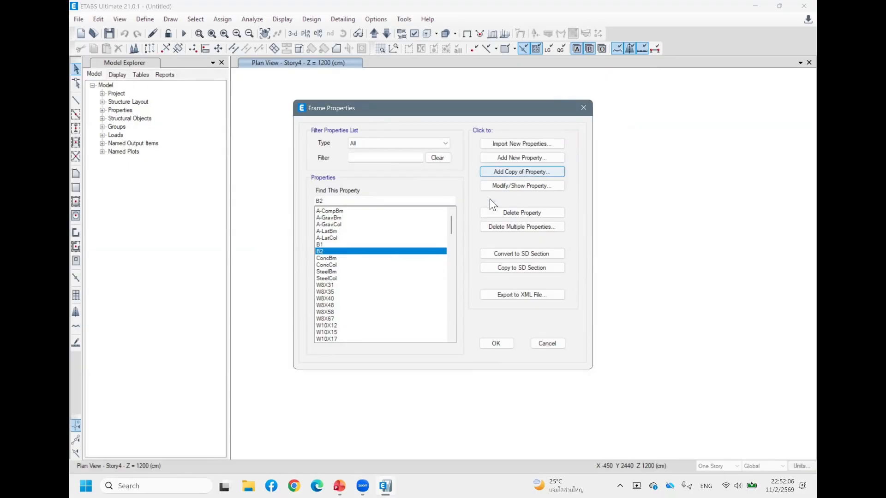
- Add a copy of section B2 named C1 and set its depth to 30 cm
left_click(520, 172)
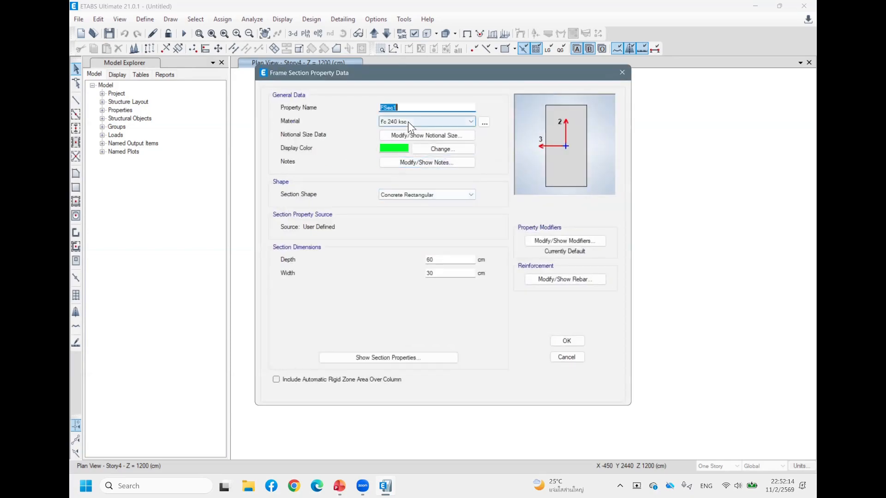
type("C1")
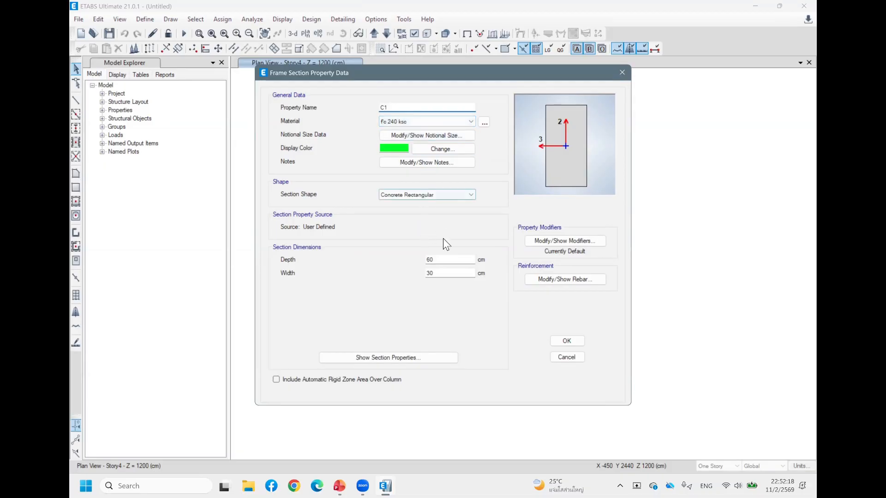
left_click_drag(438, 260, 415, 262)
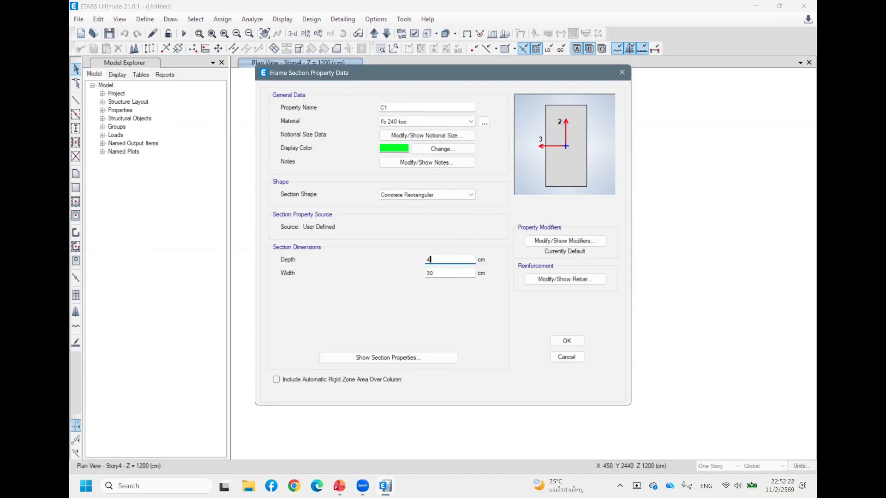
type("40")
key("BackSpace")
key("BackSpace")
type("30")
left_click(453, 274)
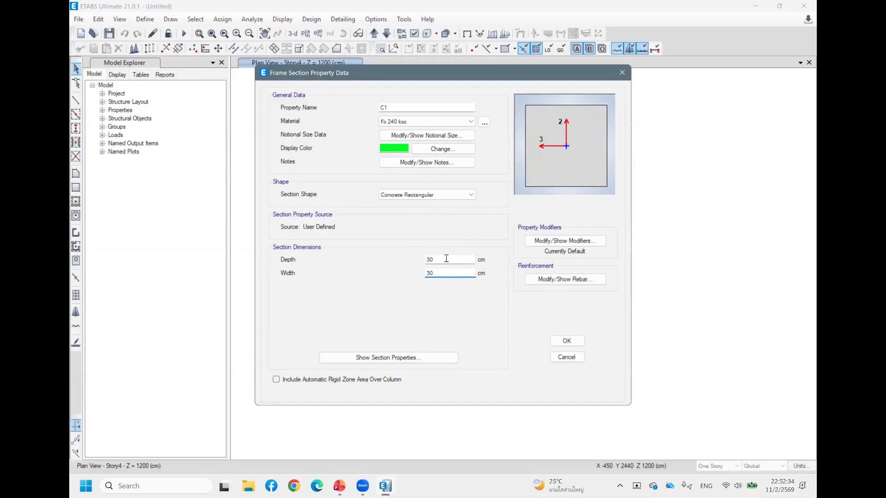
- Try a depth of 40 cm for section C1 and set it back to 30 cm
left_click_drag(446, 259, 368, 262)
type("40")
left_click(446, 272)
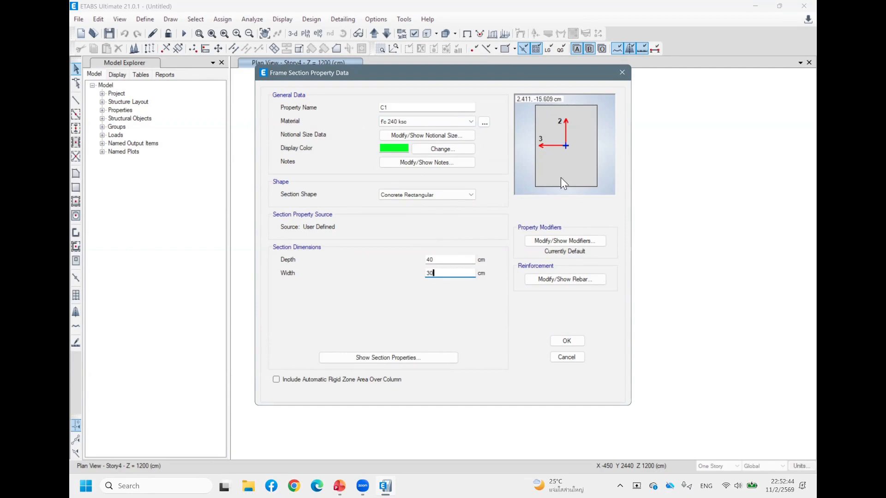
left_click(445, 259)
left_click_drag(445, 259, 418, 262)
type("30")
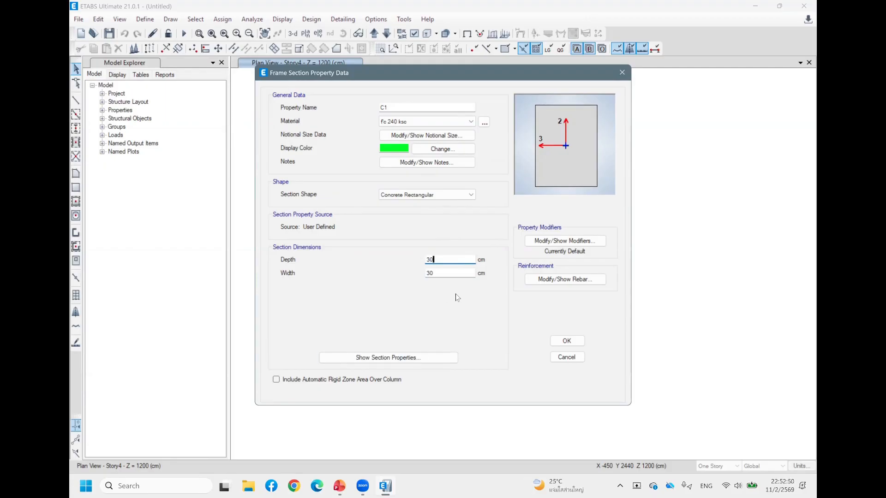
- Set section C1's reinforcement design type to P-M2-M3 Design (Column), save the section and close the frame properties
left_click(450, 276)
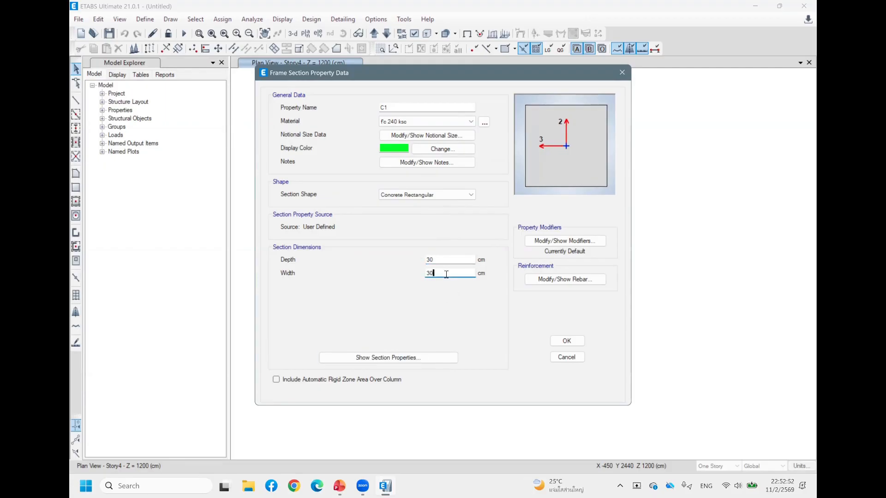
left_click(572, 279)
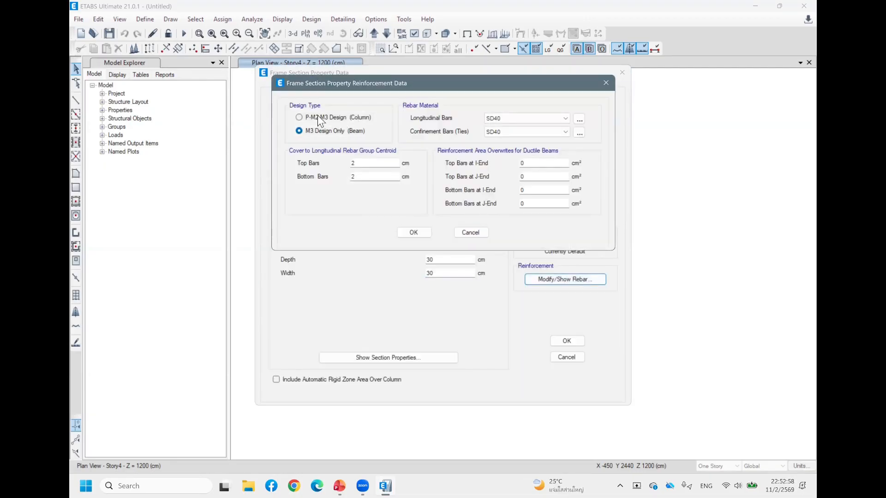
left_click(301, 117)
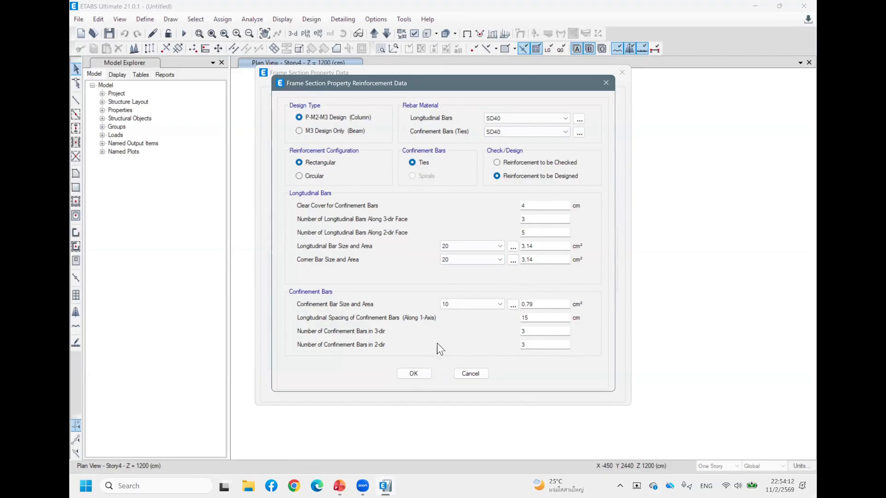
left_click(414, 375)
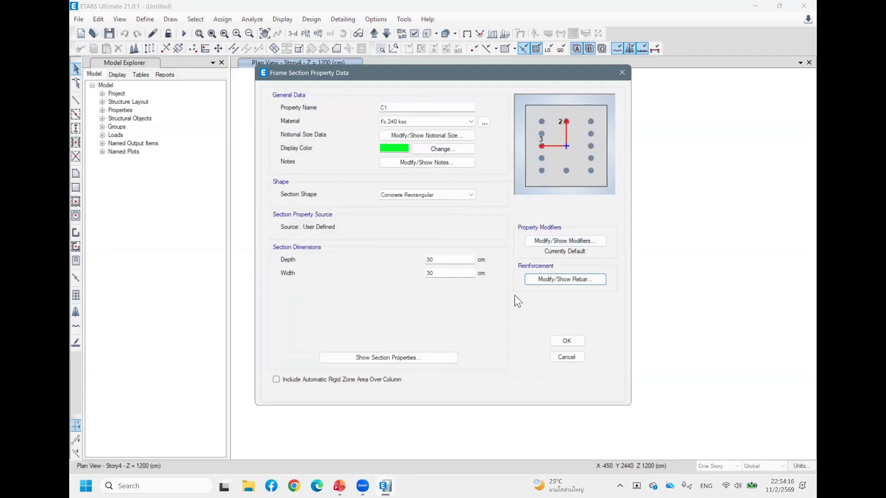
left_click(565, 342)
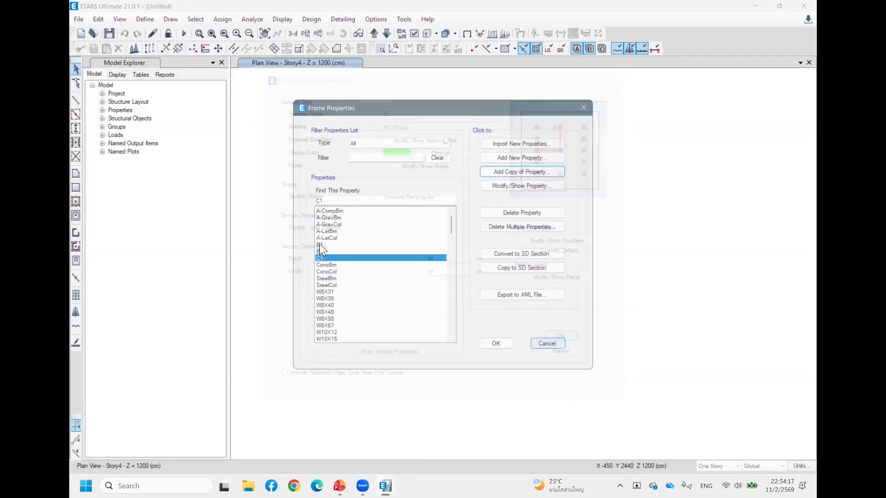
left_click(496, 344)
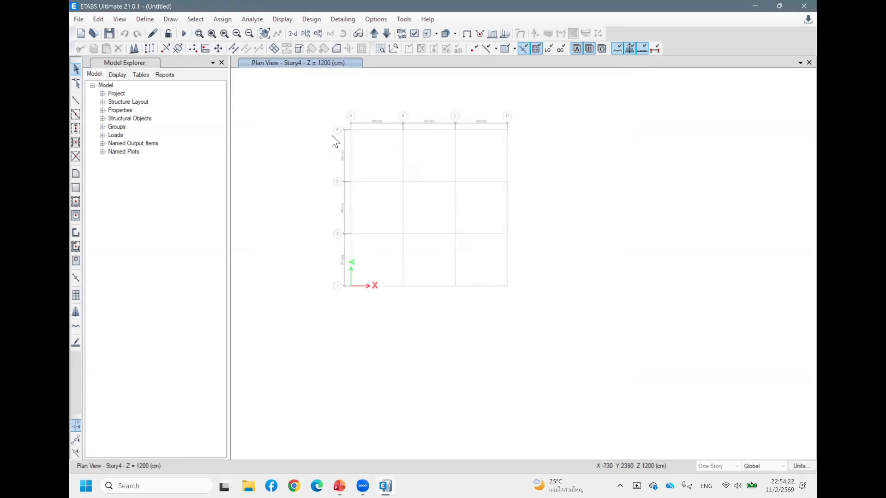
- Open the slab section definitions and select the existing Slab1 property
left_click(152, 19)
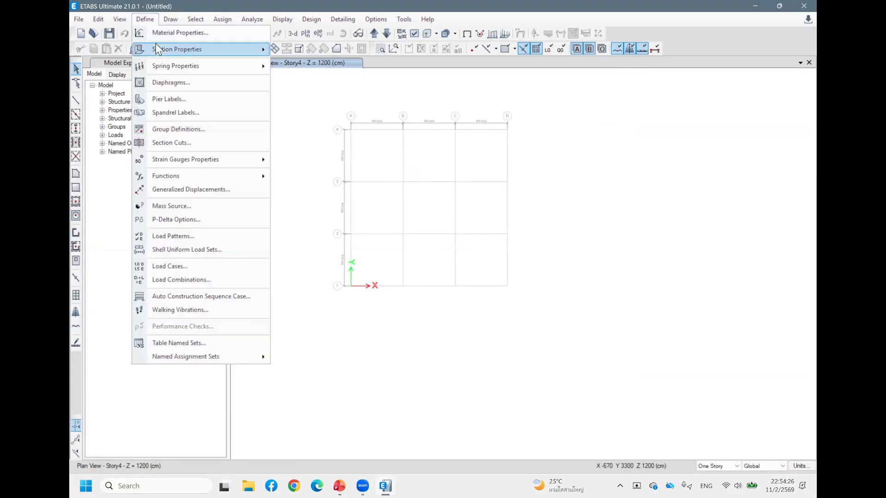
left_click(314, 131)
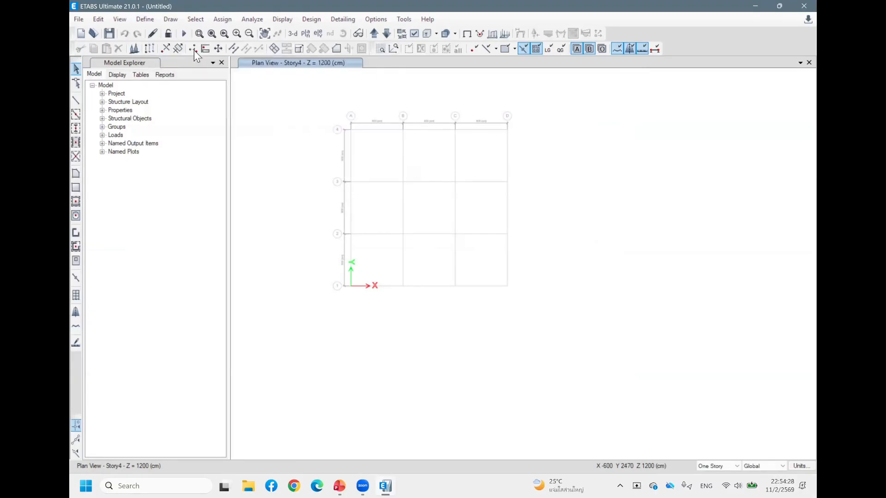
left_click(149, 20)
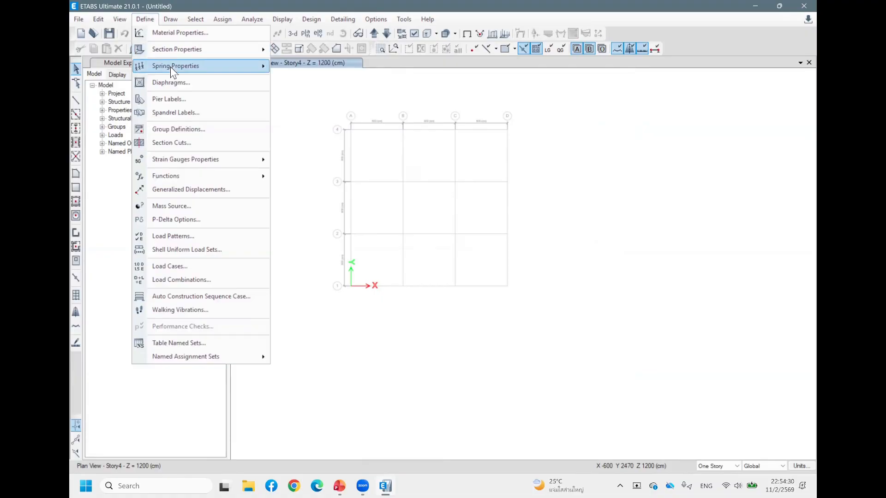
mouse_move(186, 49)
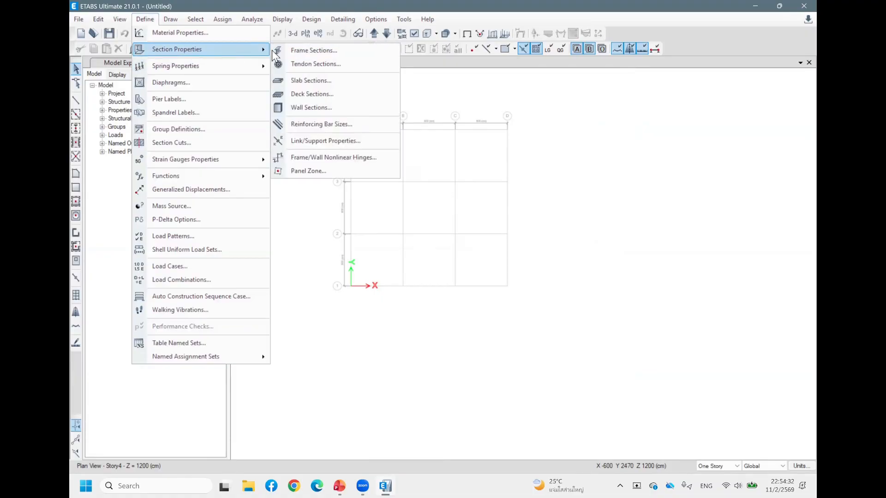
left_click(317, 82)
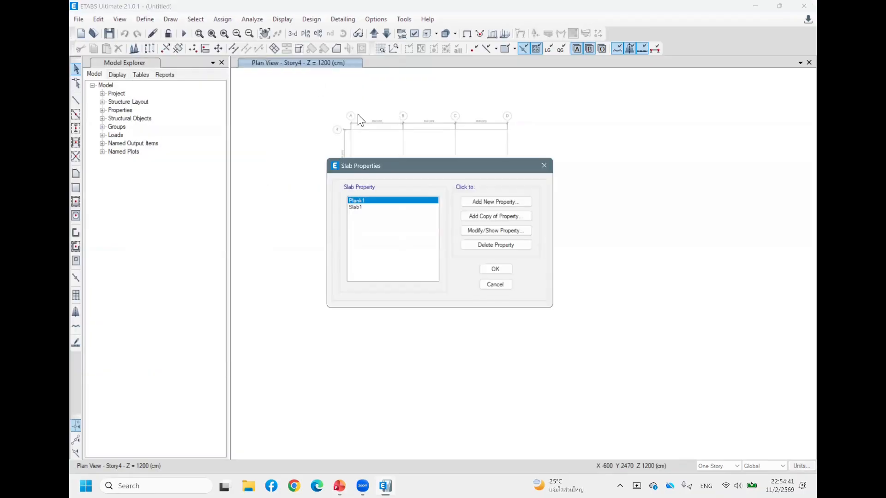
left_click(369, 207)
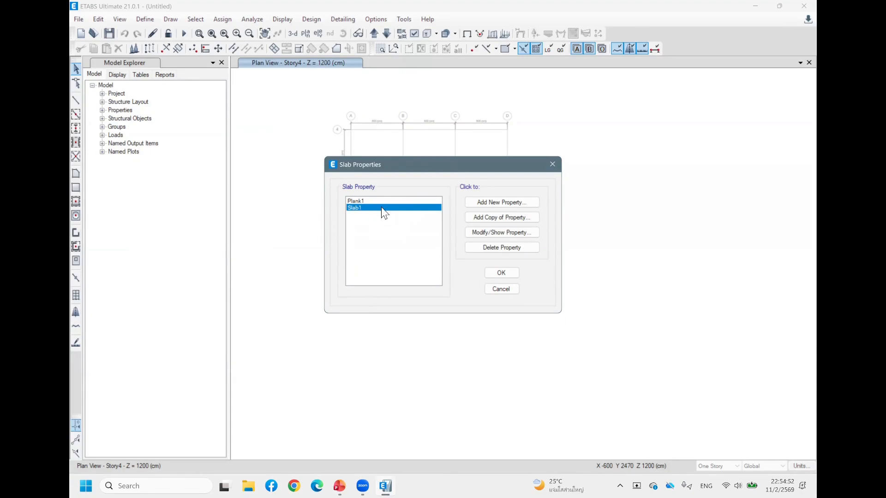
left_click(364, 201)
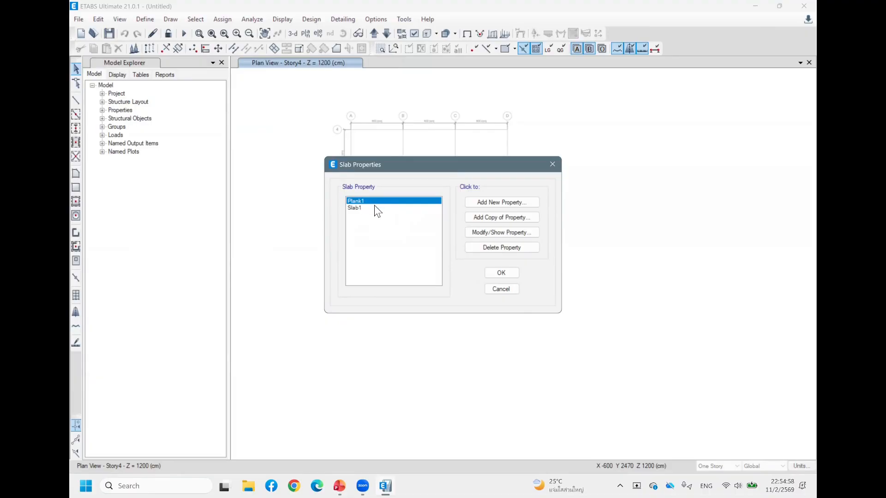
left_click(366, 207)
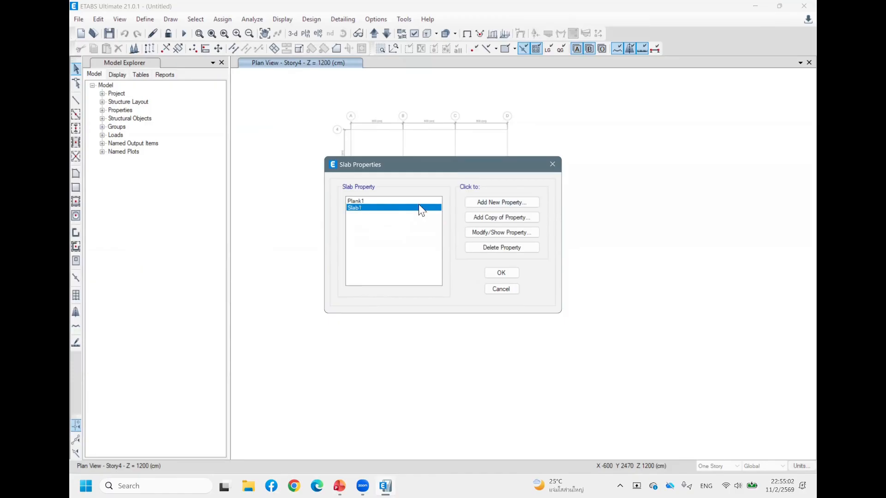
- Add a new slab property named S1 with the material Fc 240 ksc
left_click(502, 203)
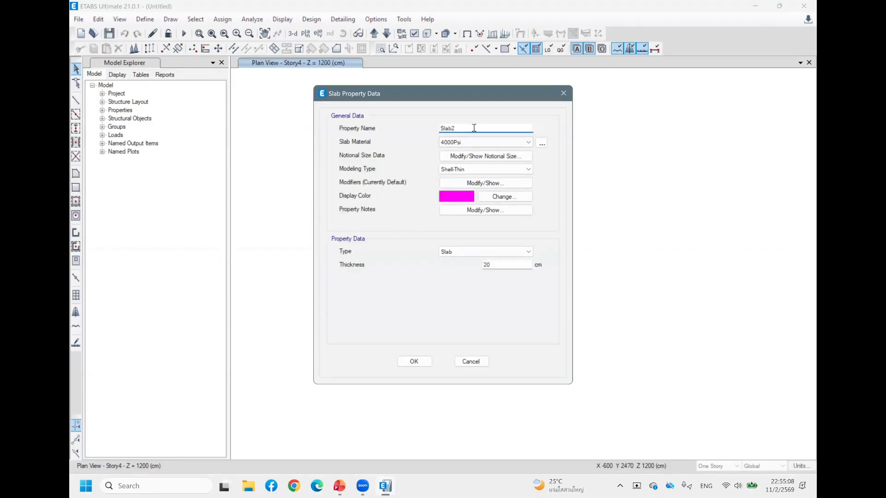
double_click(474, 128)
type("S1")
left_click(488, 142)
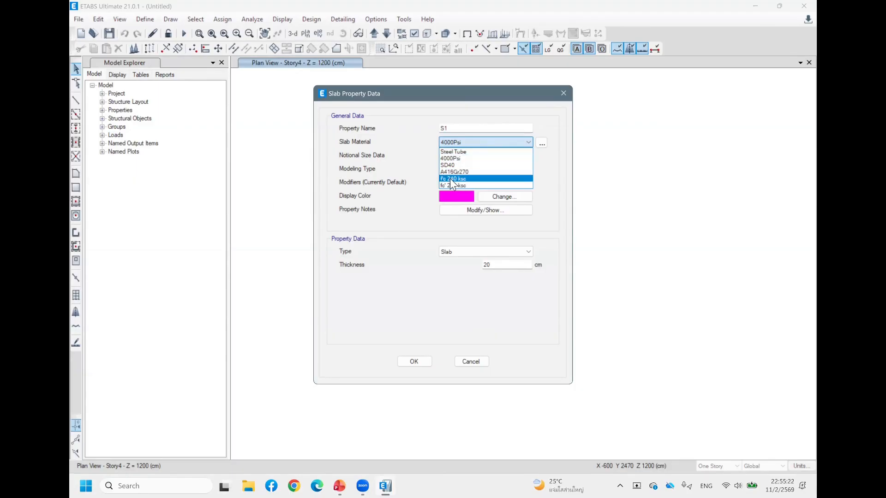
left_click(451, 178)
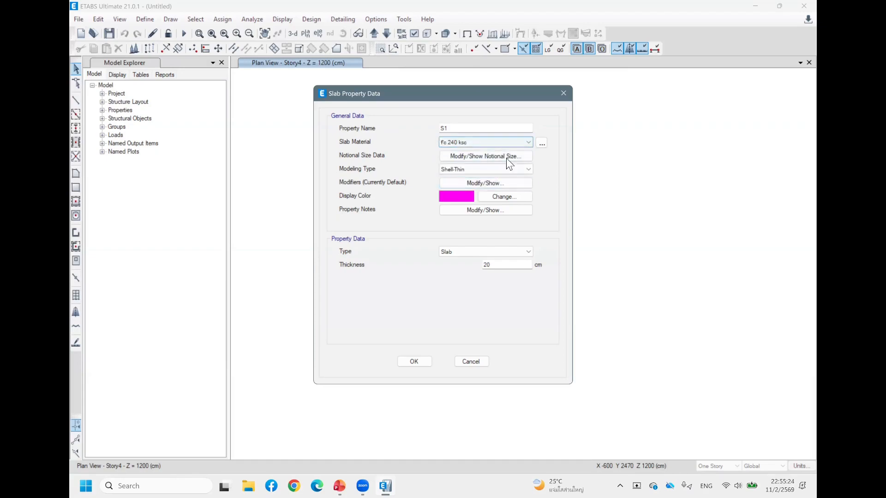
- Keep S1's modeling type as Shell-Thin, set its thickness to 12 cm, and save the slab property
left_click(477, 172)
left_click(475, 172)
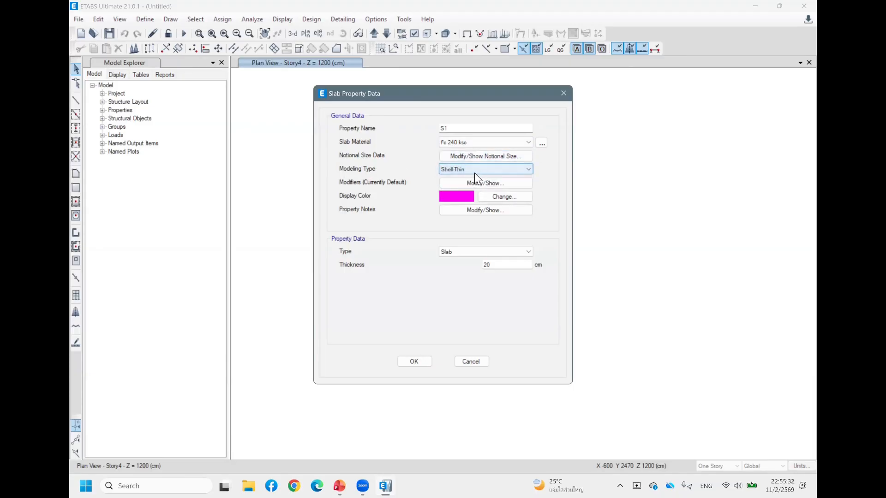
left_click(474, 173)
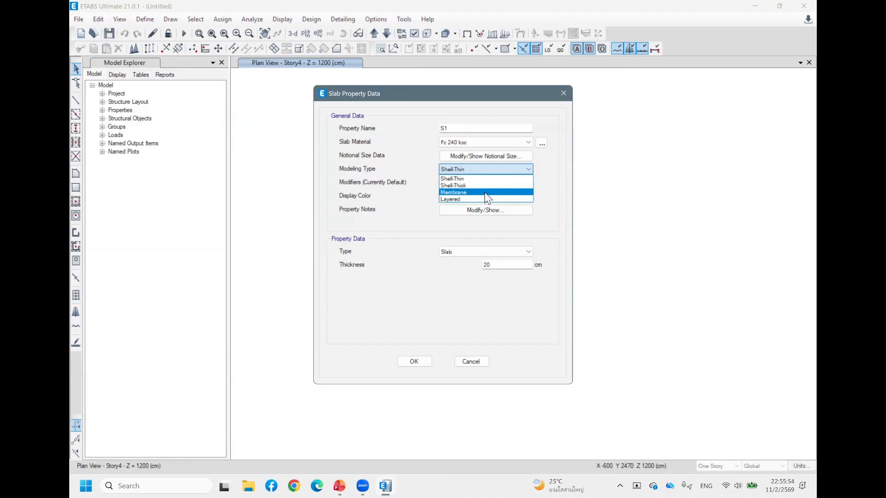
left_click(463, 178)
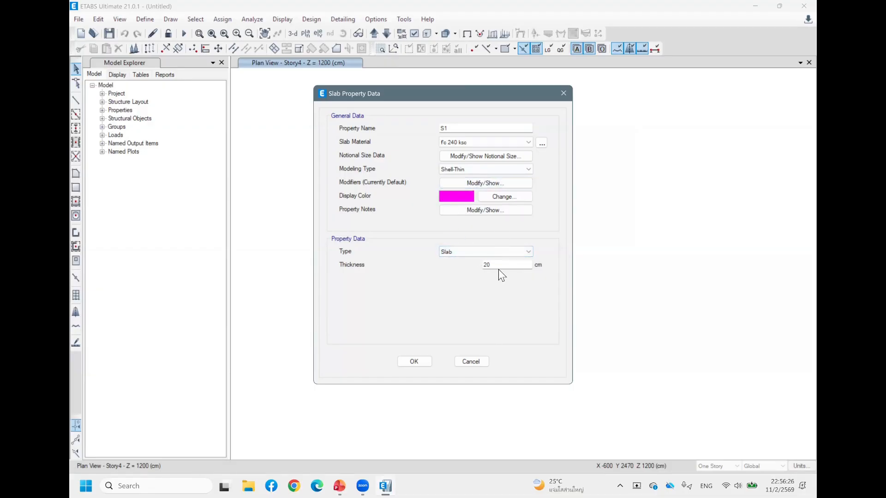
left_click_drag(498, 270, 463, 273)
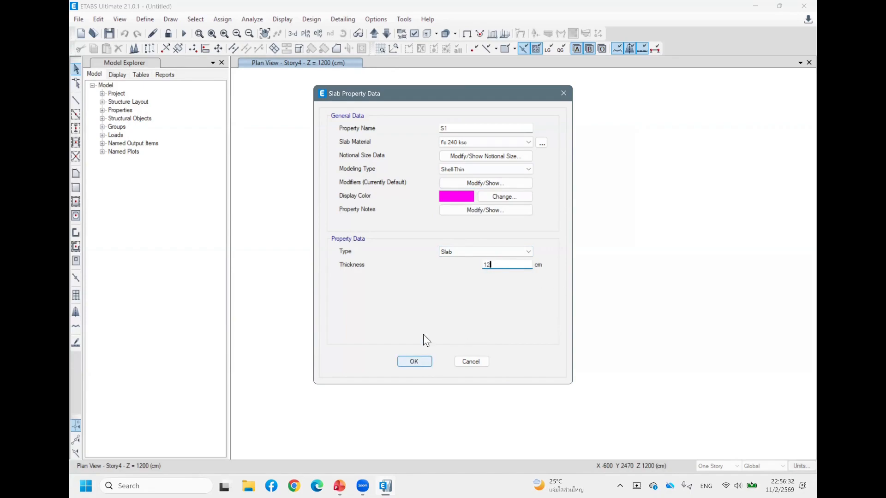
left_click(406, 358)
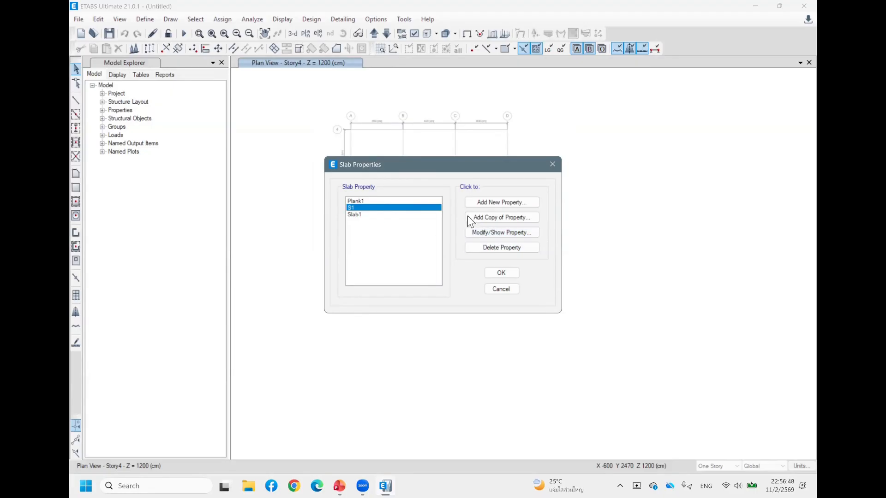
- Add a copy of slab property S1 named S2 with a thickness of 15 cm
left_click(500, 216)
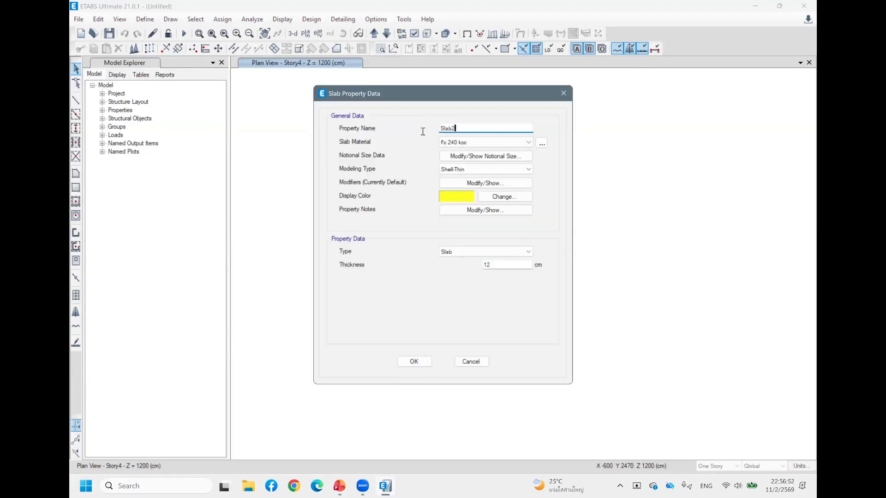
key("shift+Home")
type("S2")
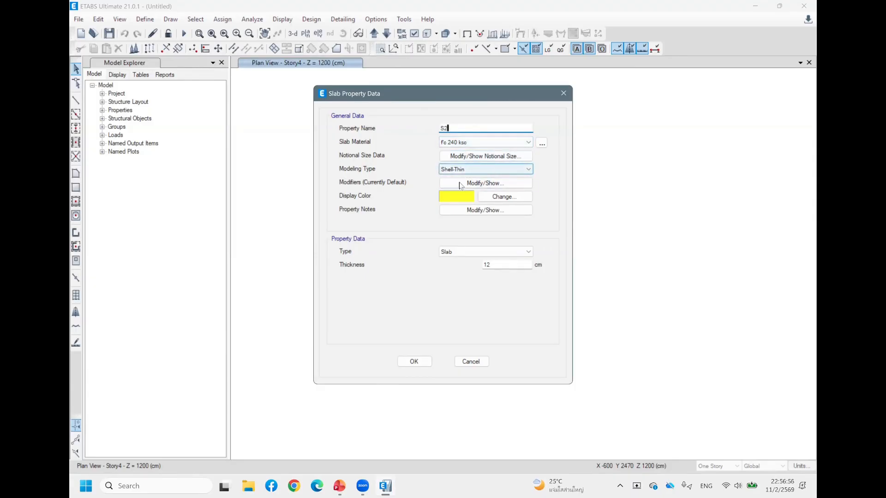
double_click(515, 266)
type("1")
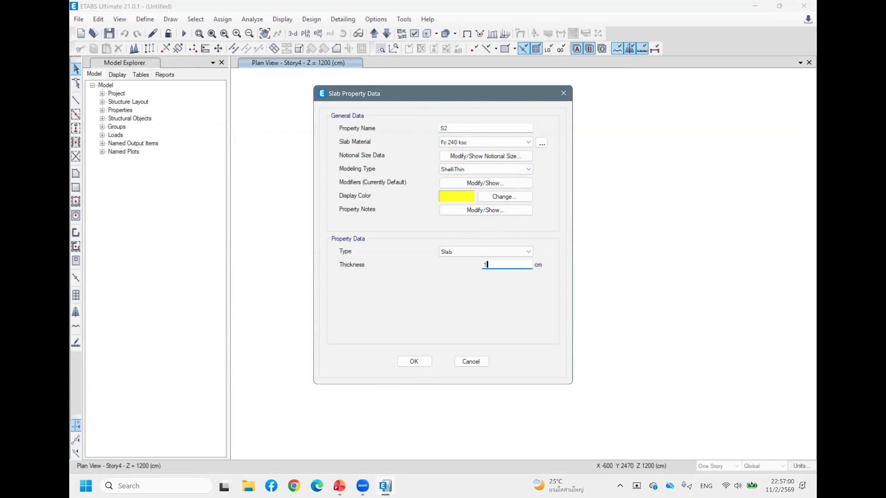
type("5")
left_click(414, 361)
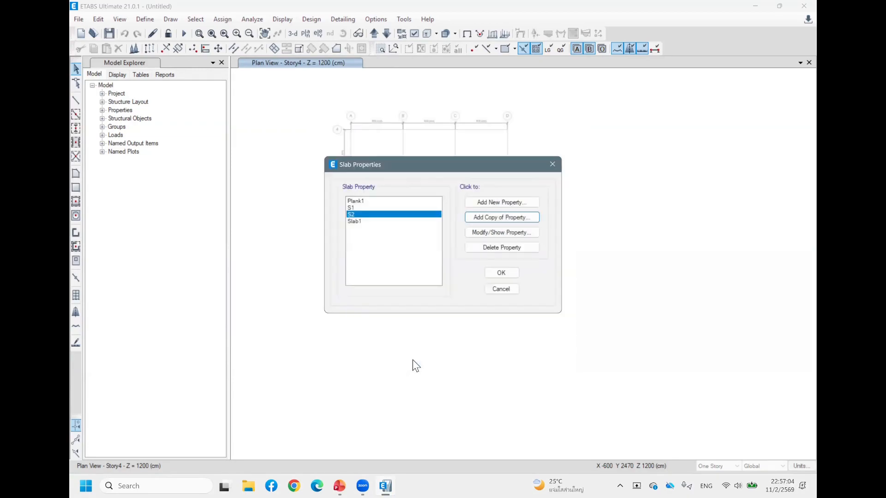
left_click(368, 221)
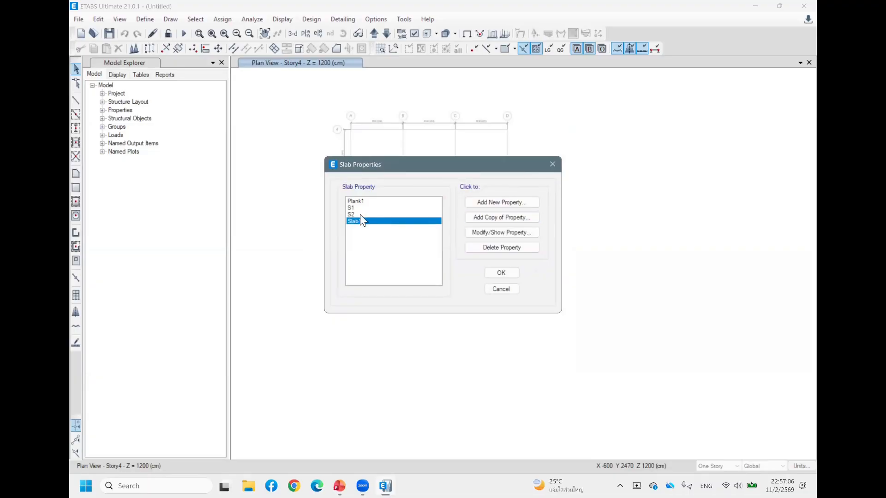
left_click(364, 214)
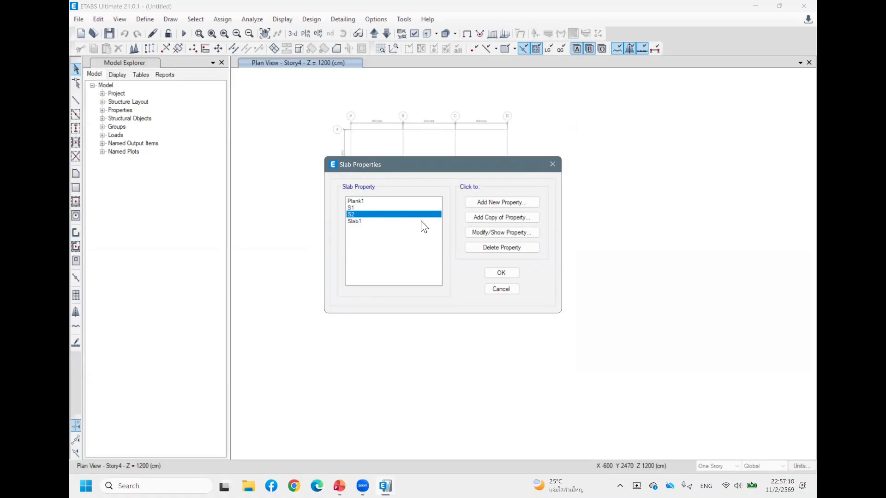
left_click(359, 221)
left_click(360, 207)
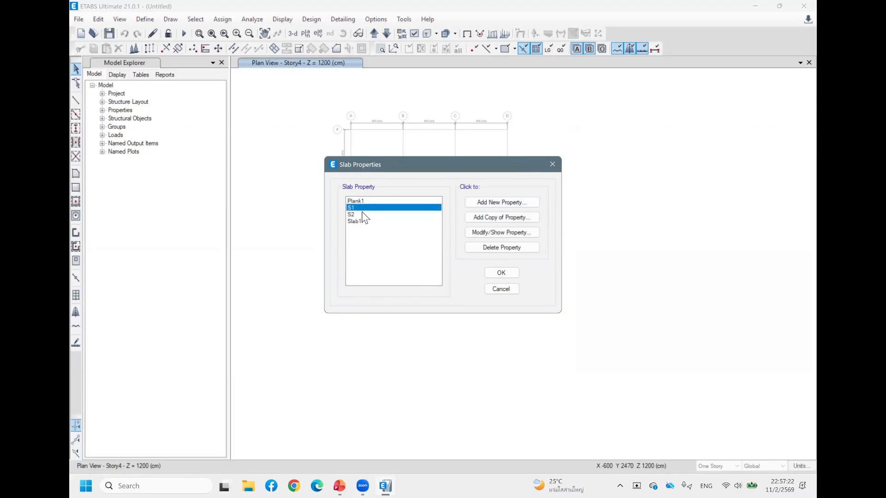
left_click(362, 214)
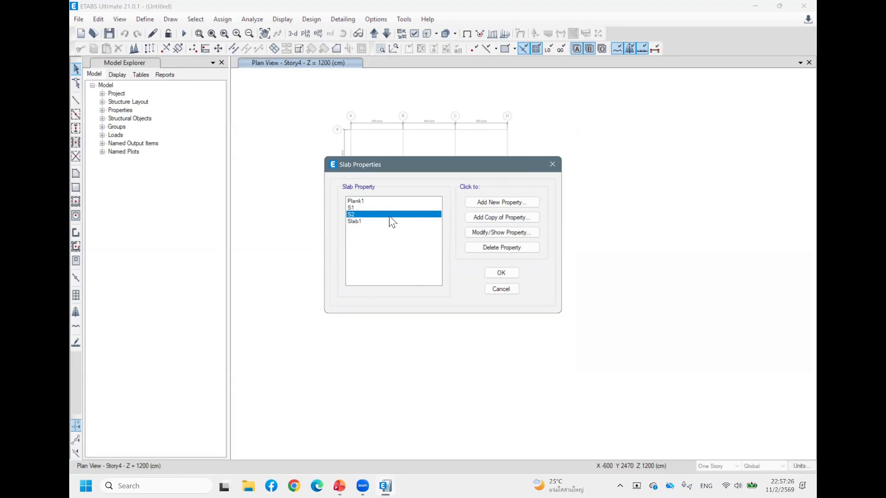
- Open the existing Plank1 slab property for modification
left_click(374, 201)
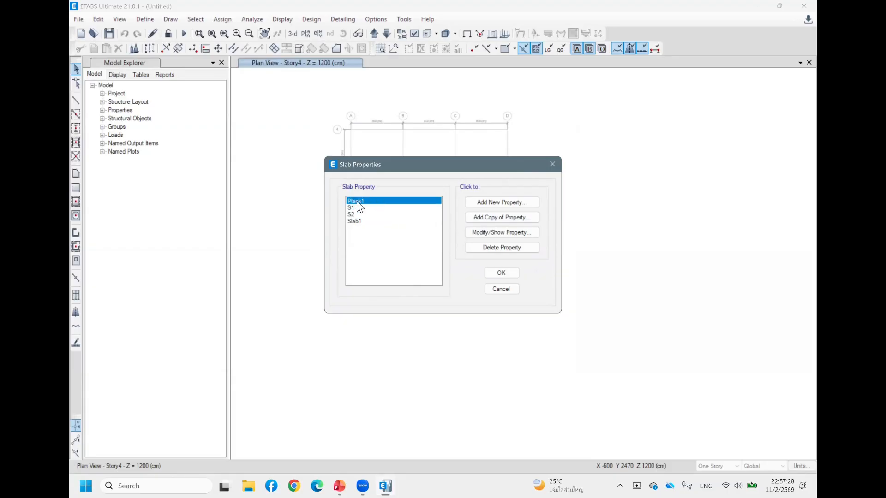
left_click(490, 232)
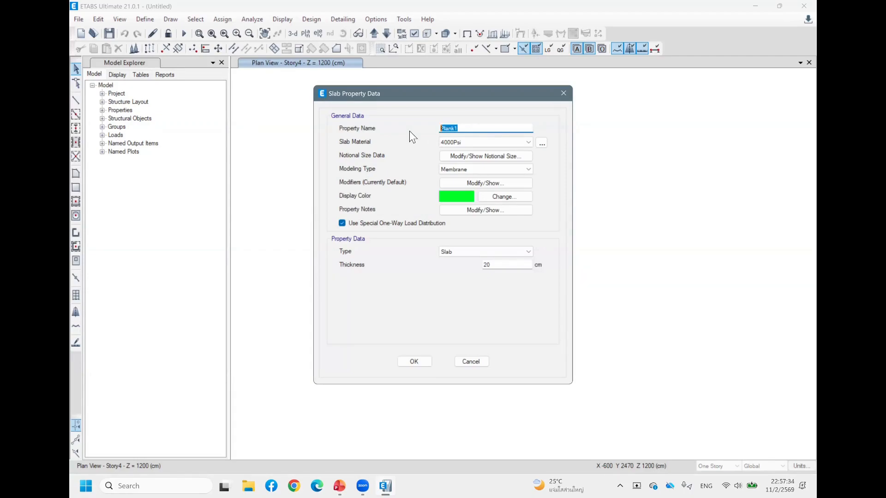
- Rename the plank slab property as Precast Slab and set its slab material to fc' 280 ksc
type("Pla")
key("BackSpace")
key("BackSpace")
type("rea")
key("BackSpace")
type("cast Slab")
left_click(487, 142)
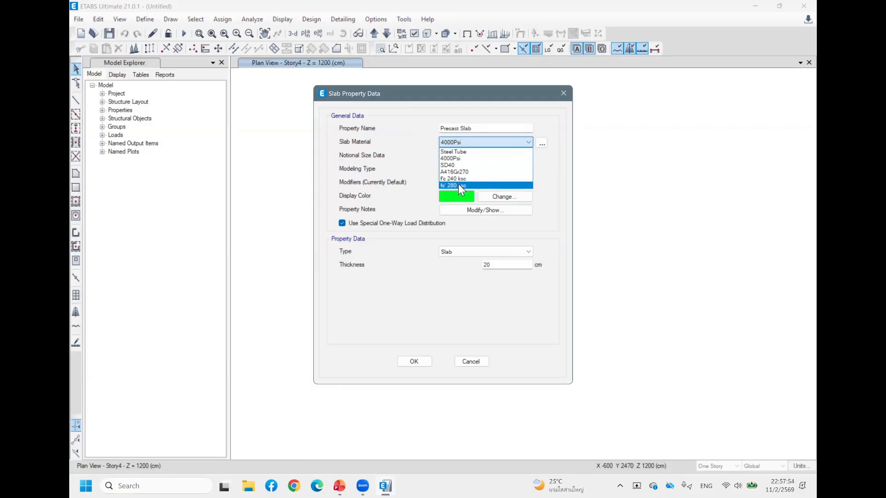
left_click(458, 184)
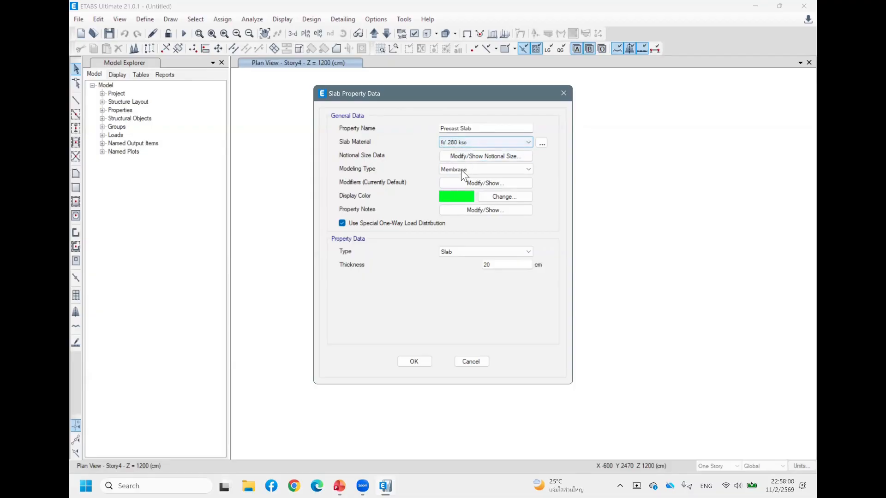
- Keep Membrane as the Precast Slab modeling type, set its thickness to 15 cm and accept the property
left_click(504, 170)
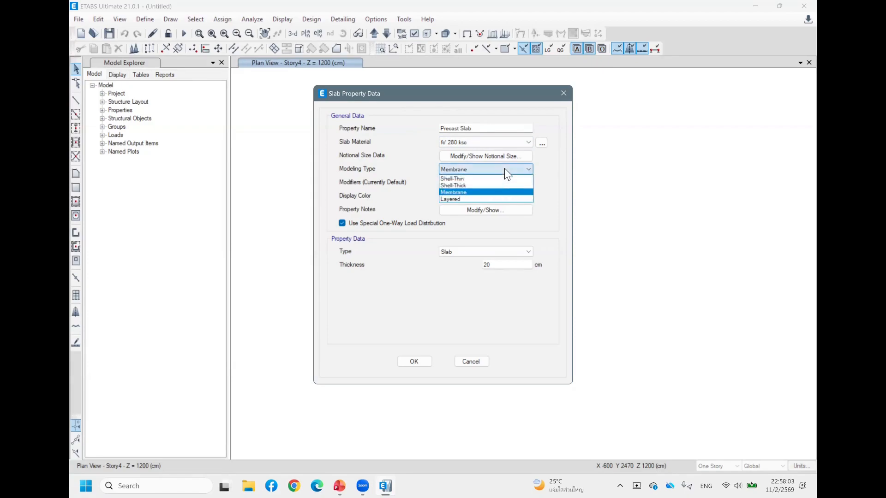
left_click(488, 191)
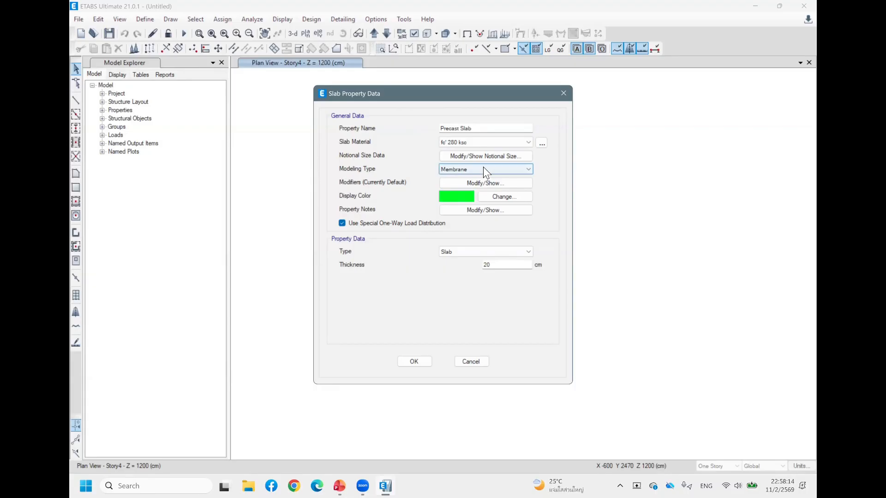
left_click(497, 168)
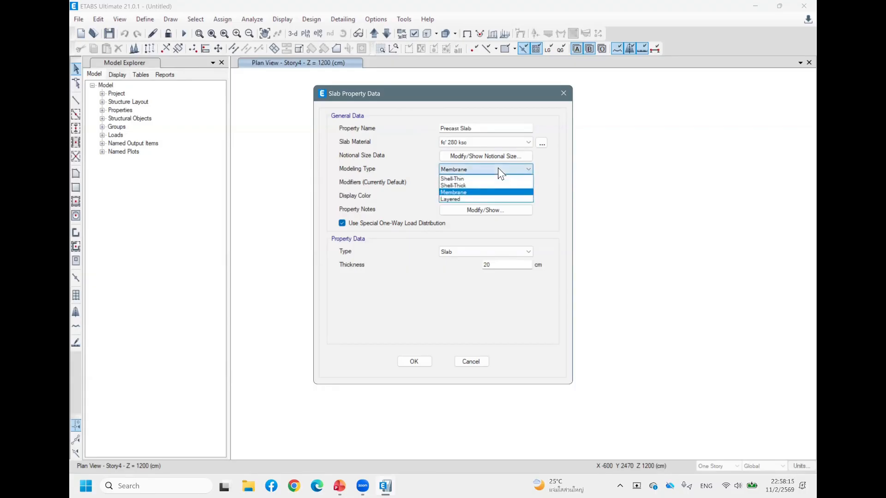
left_click(462, 193)
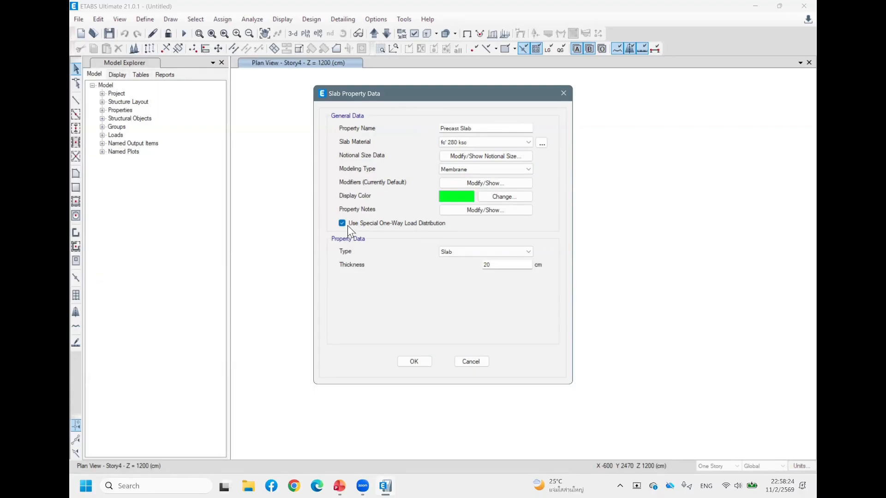
double_click(477, 266)
type("15")
left_click(415, 361)
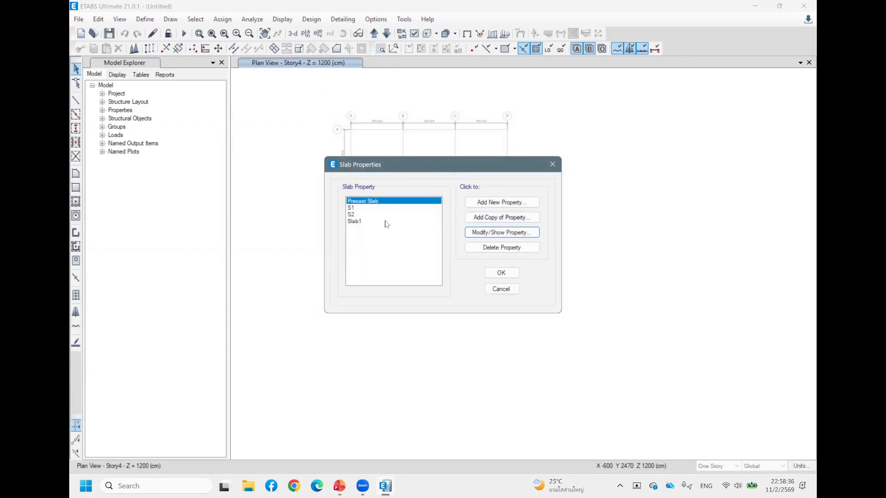
- Modify the Slab1 property by renaming it S3 and setting its slab material to f'c 240 ksc
left_click(385, 221)
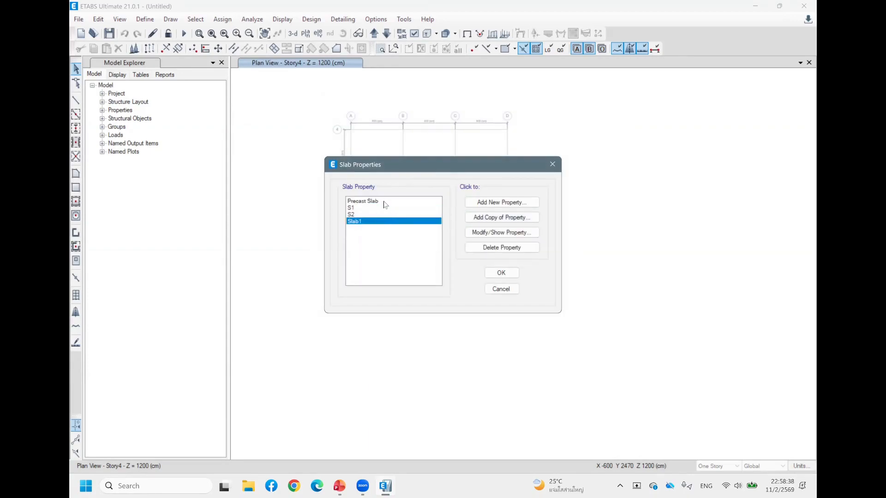
left_click(384, 202)
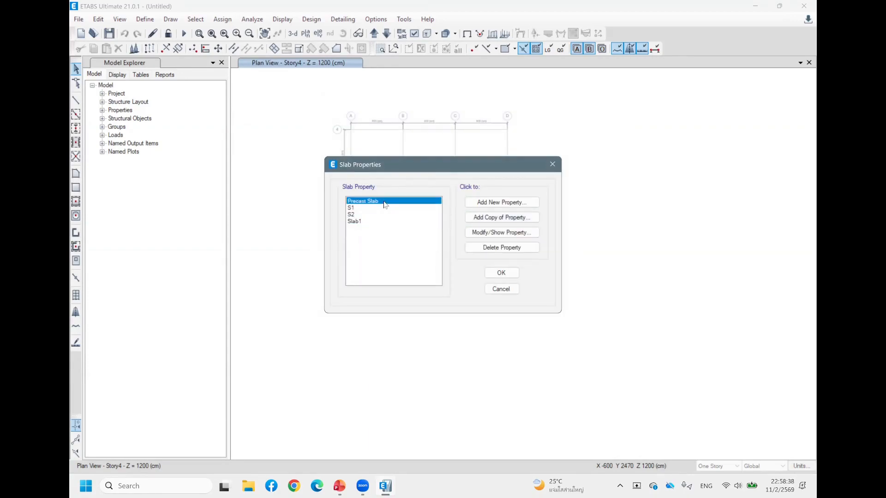
left_click(372, 221)
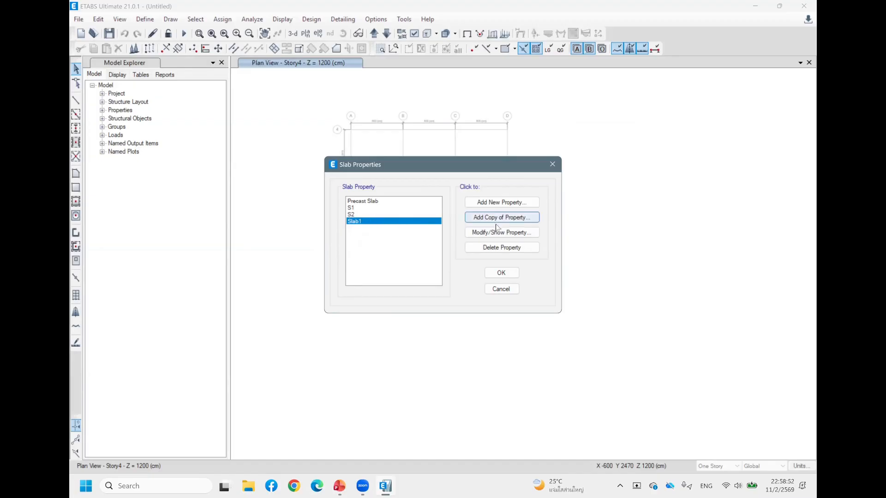
left_click(514, 233)
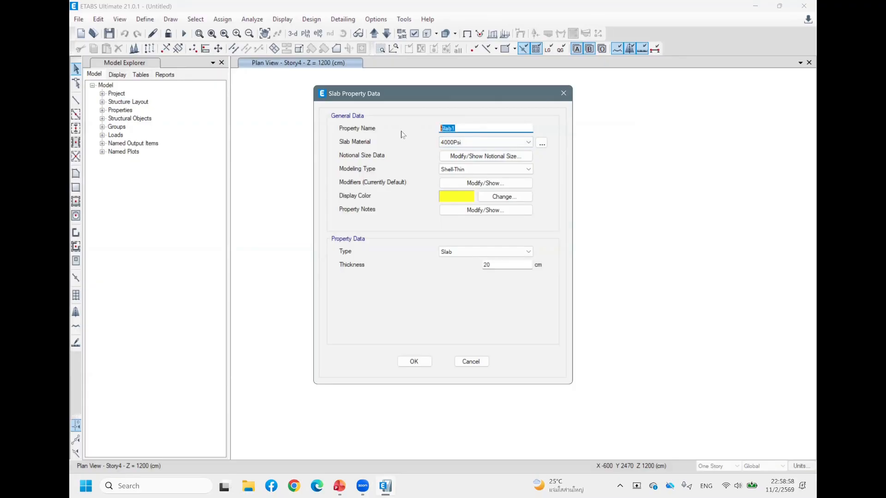
type("S3")
left_click(510, 142)
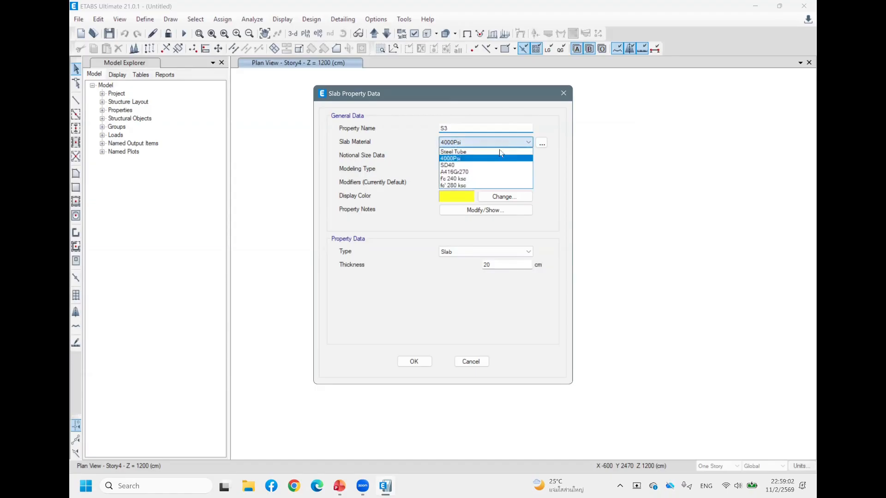
left_click(476, 180)
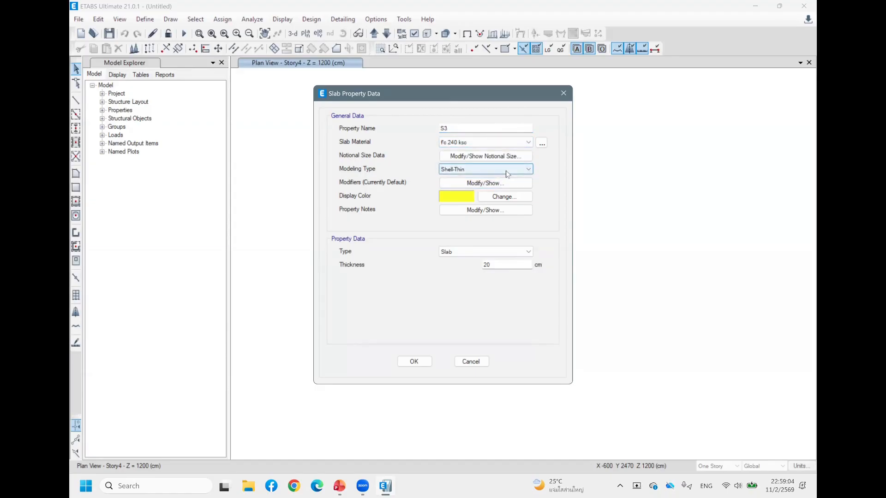
- Set the S3 slab's modeling type to Membrane and accept the property
left_click(506, 170)
left_click(473, 193)
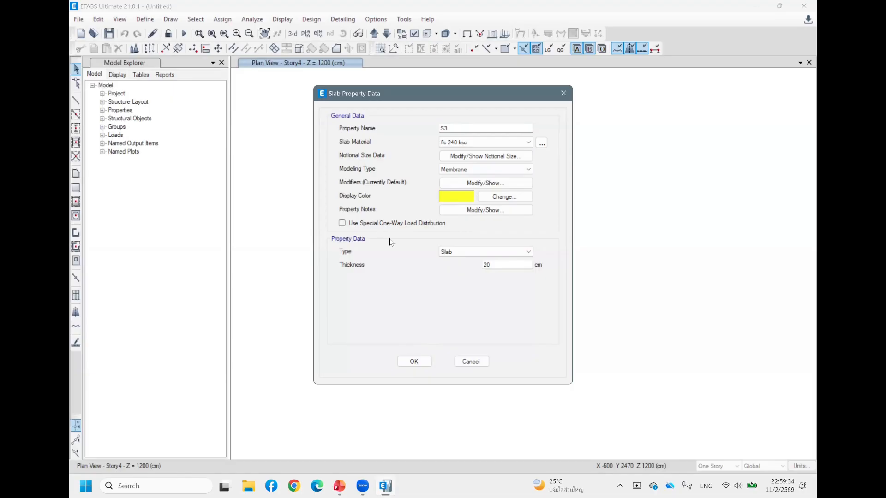
left_click(413, 362)
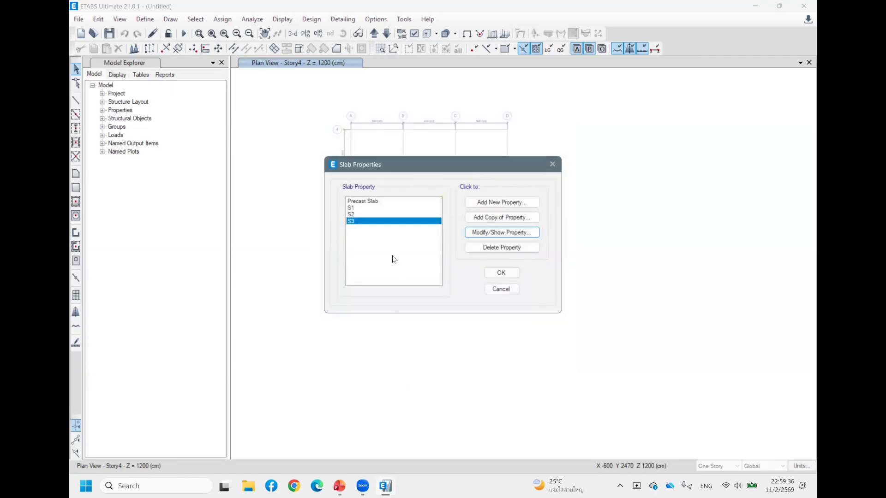
- Add a new slab property named Spread Footing with slab material f'c 240 ksc
left_click(383, 208)
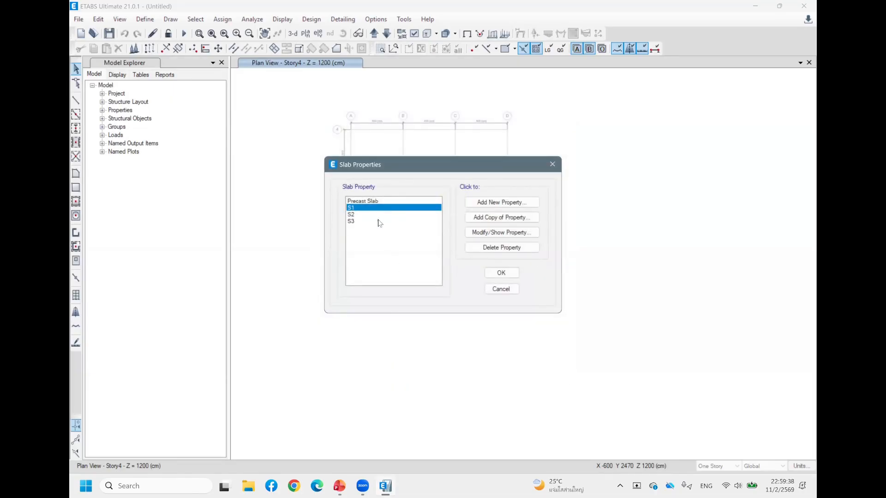
left_click(378, 215)
left_click(375, 222)
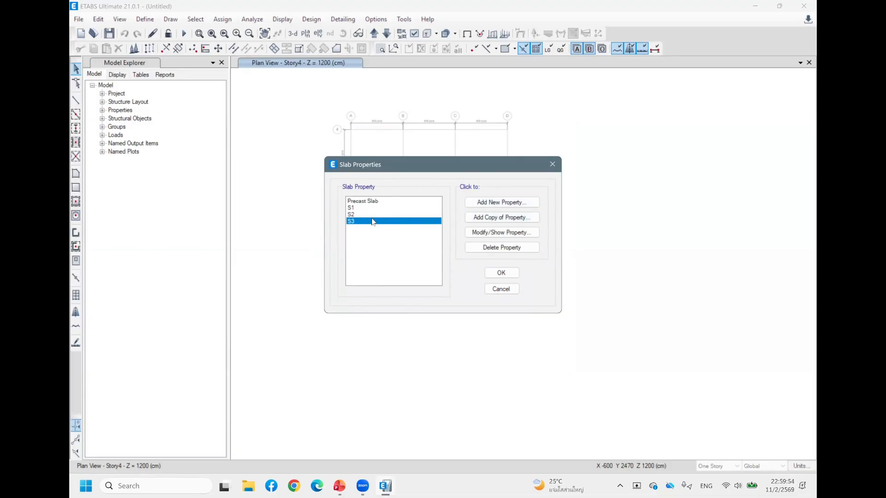
left_click(502, 206)
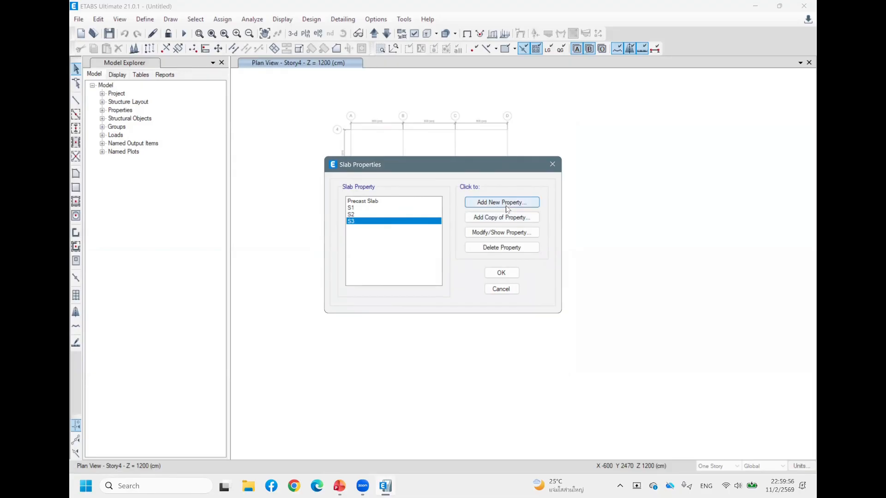
double_click(479, 127)
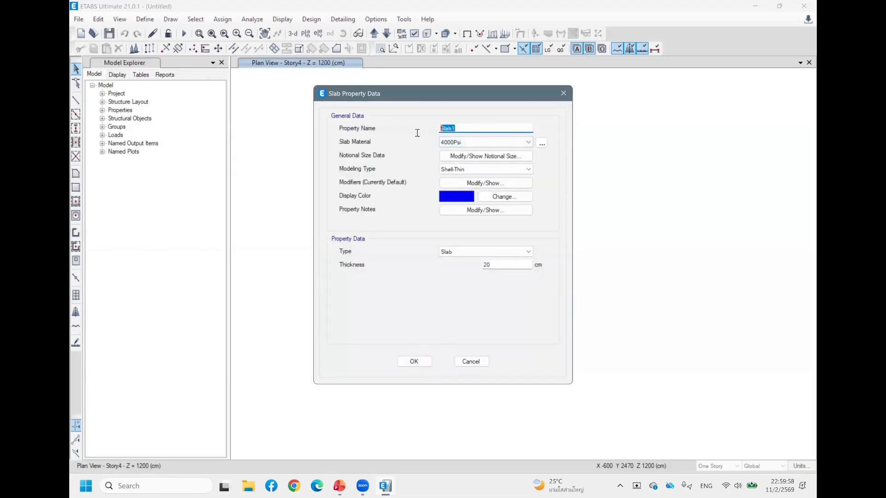
type("Spm")
key("BackSpace")
type("read Footing")
left_click(486, 142)
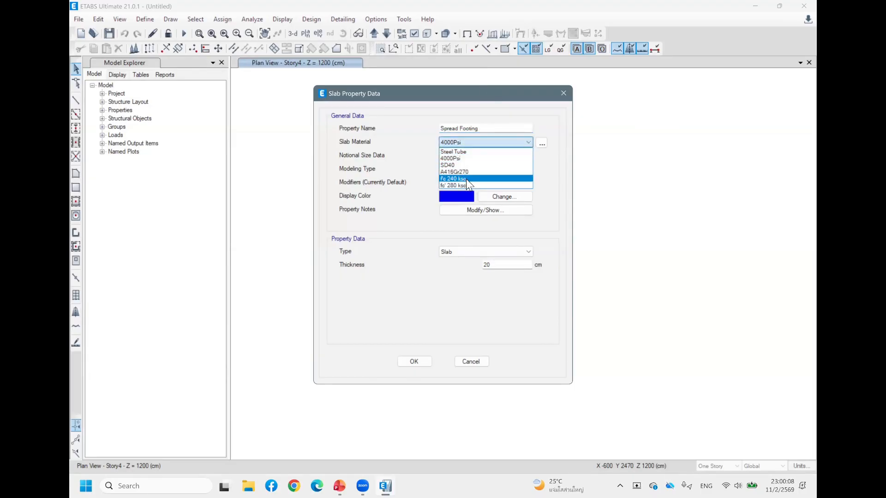
left_click(466, 178)
- Set the Spread Footing modeling type to Shell-Thick and thickness to 3 cm, and accept the slab properties
left_click(480, 168)
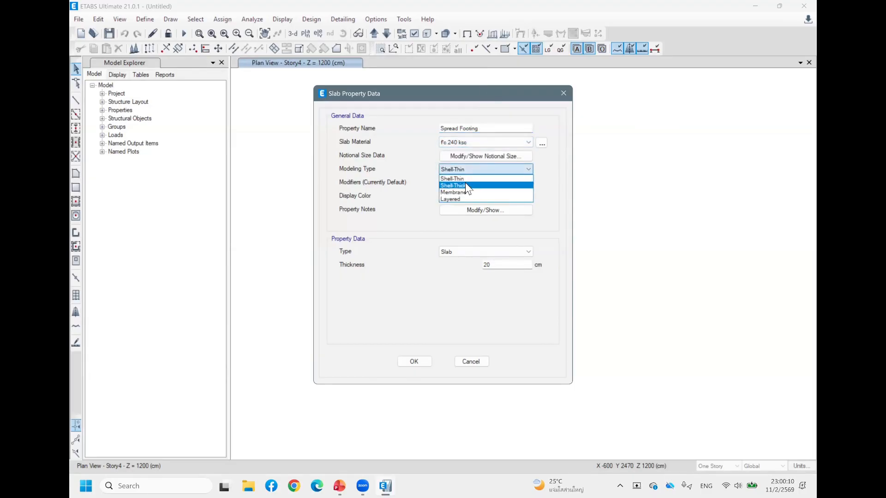
left_click(466, 185)
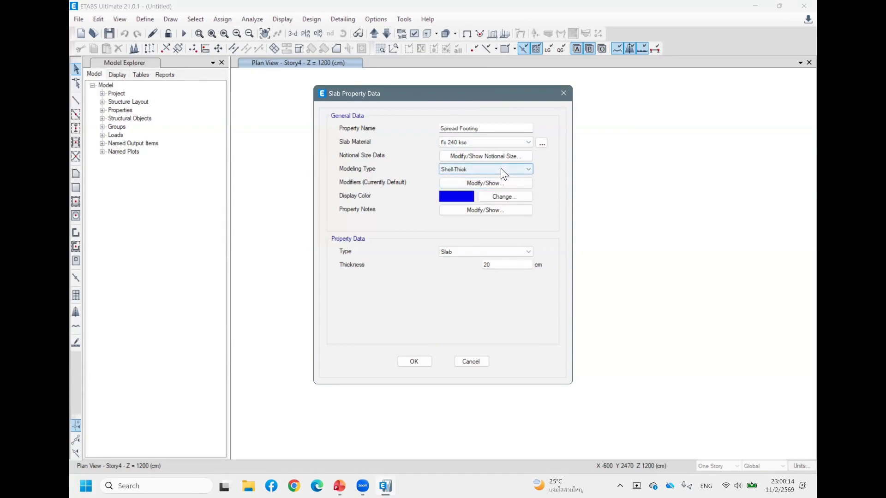
left_click(513, 169)
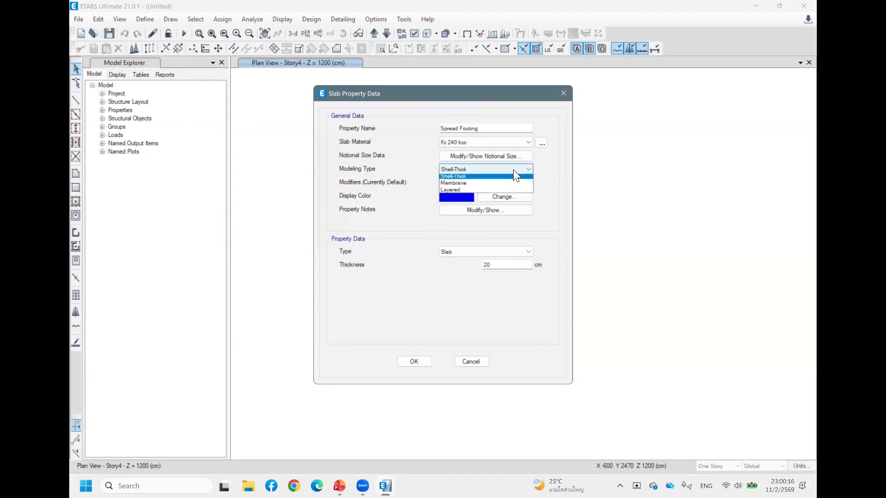
left_click(513, 170)
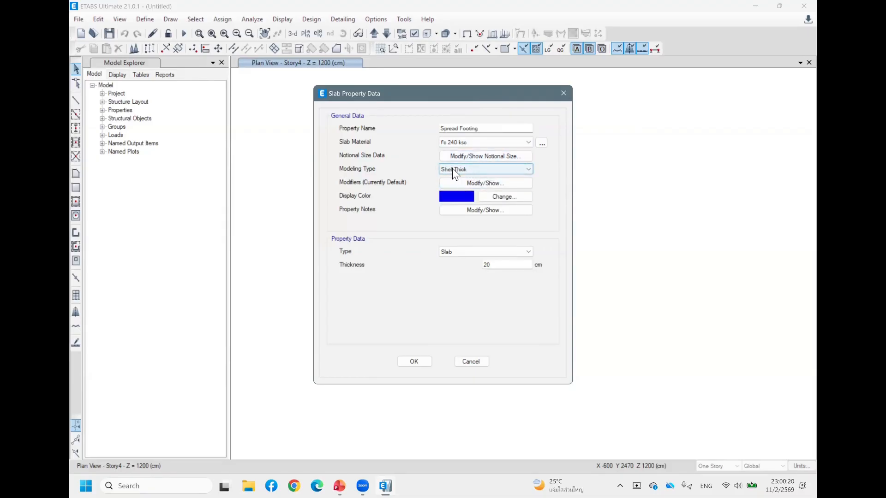
double_click(497, 266)
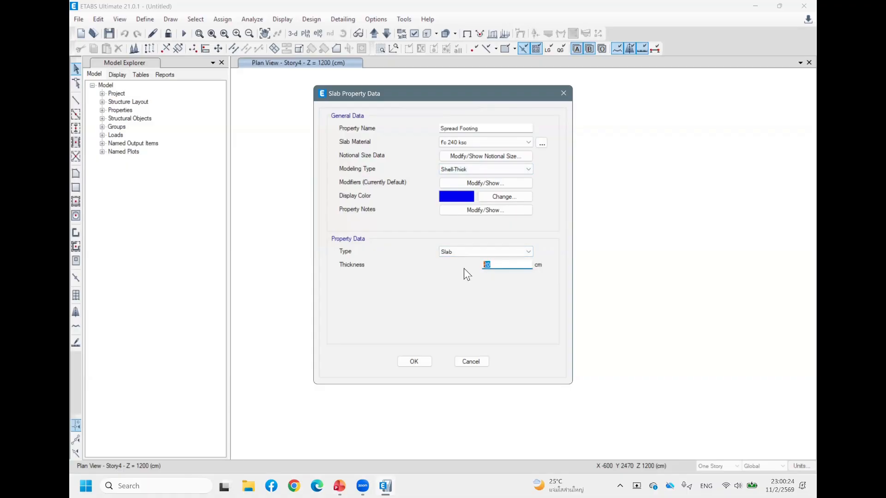
type("3")
left_click(419, 359)
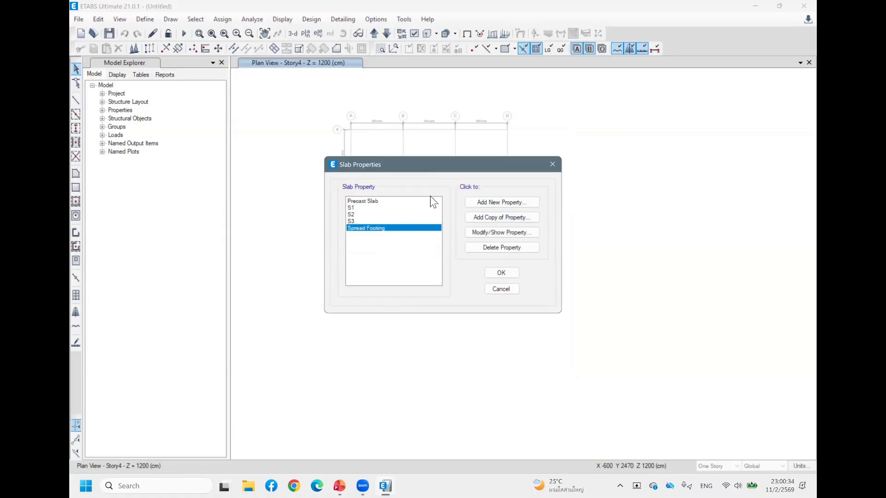
left_click(501, 272)
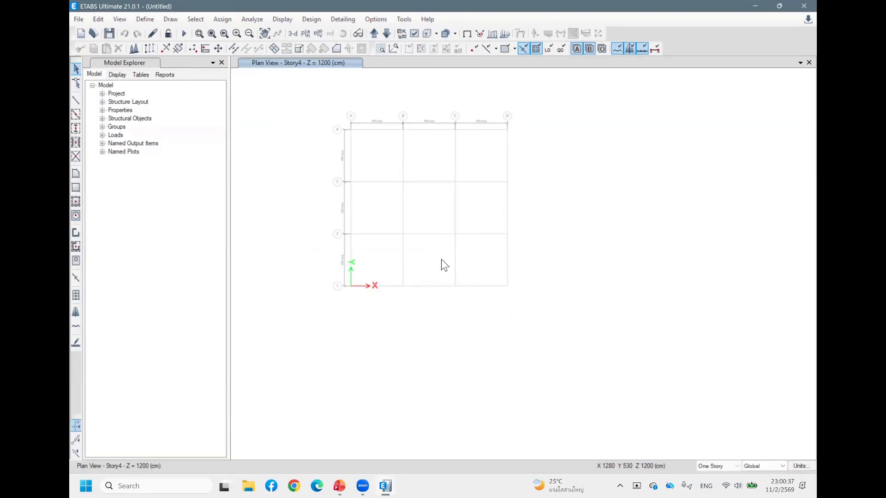
- Examine the grid layout in plan, and in a 3-D view from a rotated angle
scroll(356, 182, "up", 3)
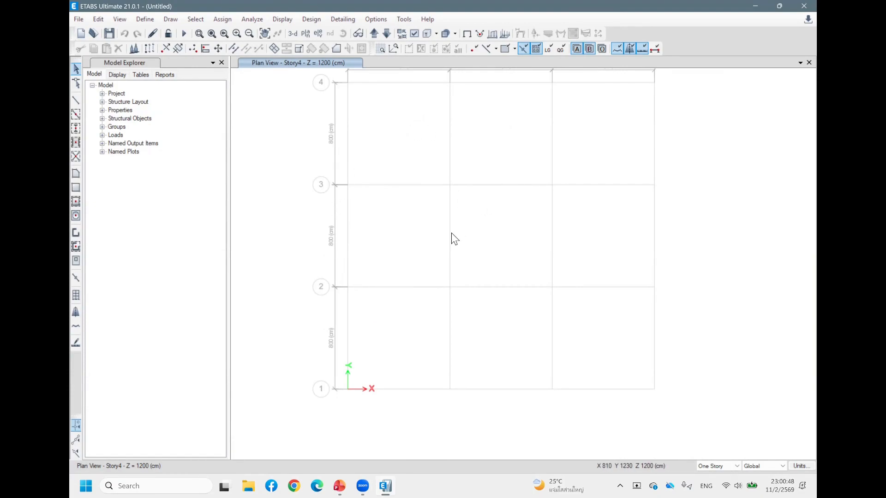
scroll(455, 238, "down", 3)
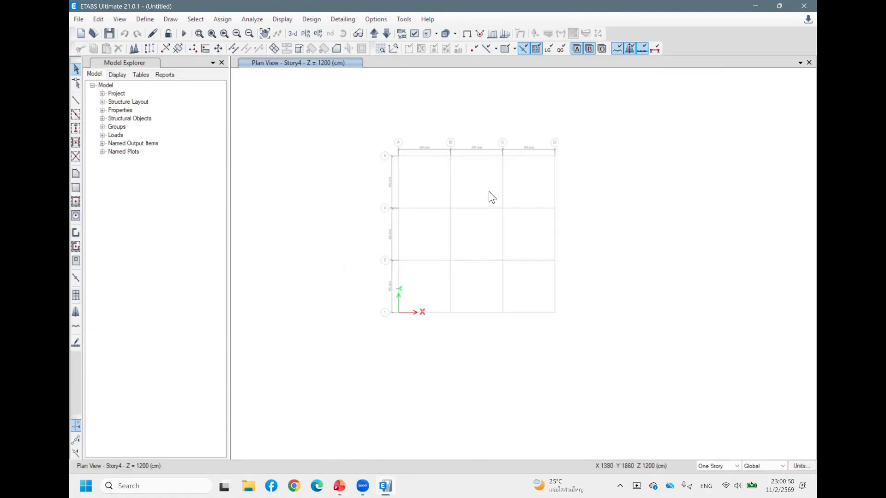
middle_click_drag(491, 197, 466, 188)
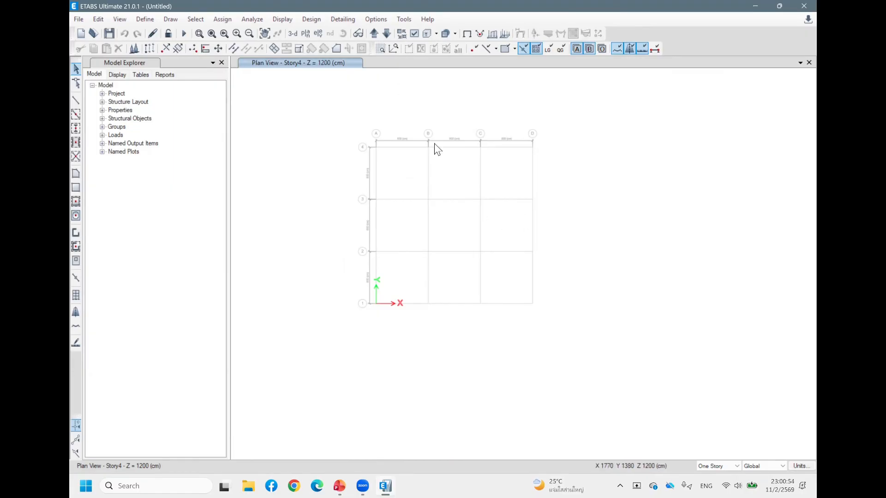
left_click(296, 33)
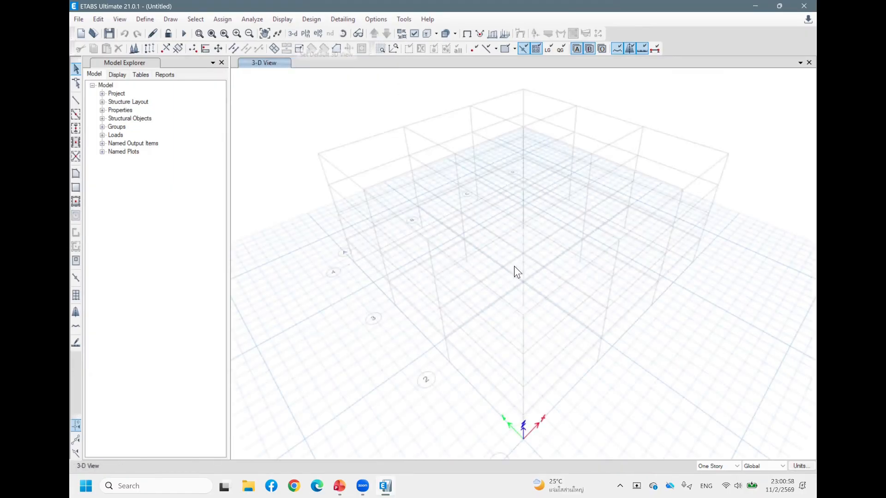
scroll(530, 285, "down", 3)
scroll(551, 281, "up", 3)
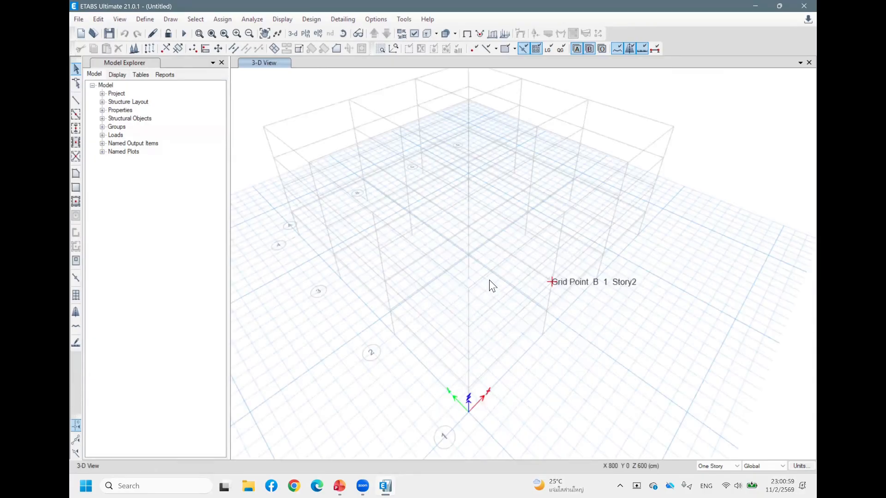
scroll(542, 285, "down", 2)
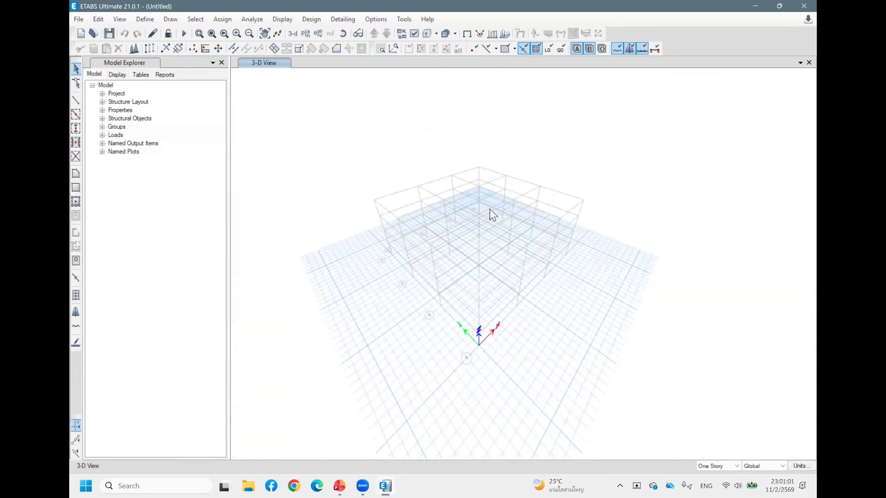
middle_click_drag(489, 210, 480, 300, "shift")
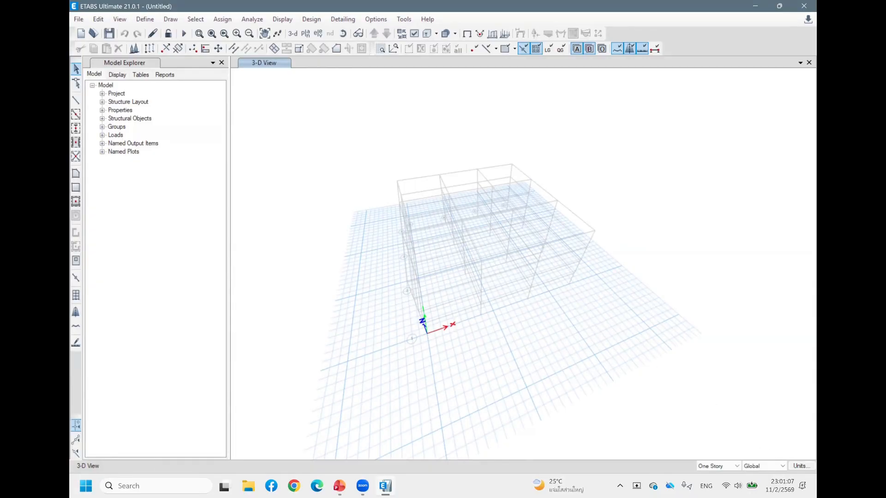
- Set the model's consistent length unit to m and accept the units
left_click(801, 466)
left_click(770, 456)
left_click(469, 148)
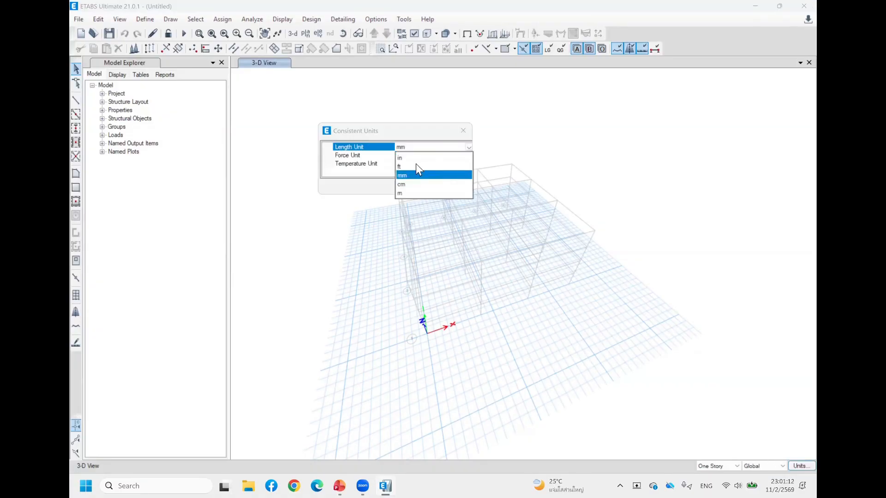
left_click(407, 192)
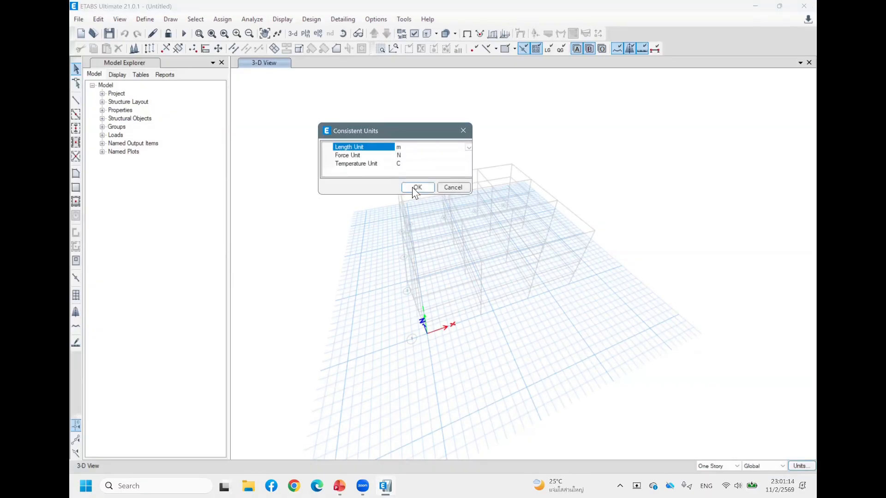
left_click(423, 187)
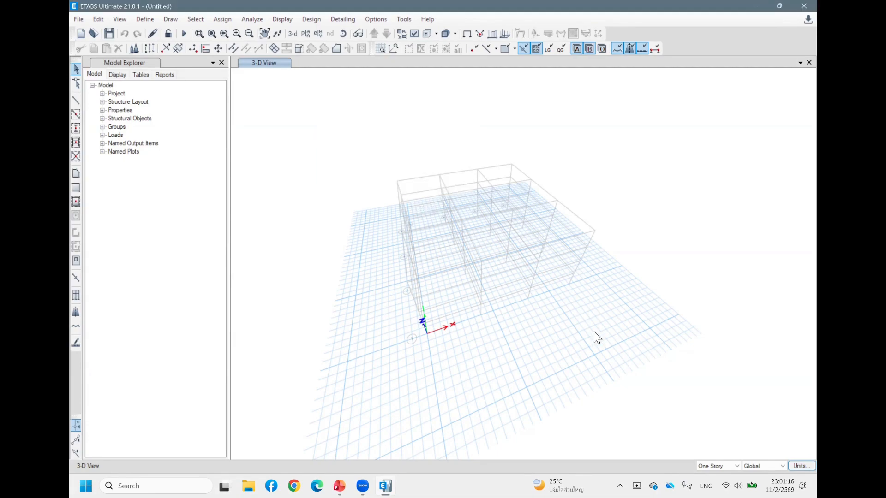
- Review the X and Y ordinates of grid system G1 in metres, and accept the grid data
right_click(491, 153)
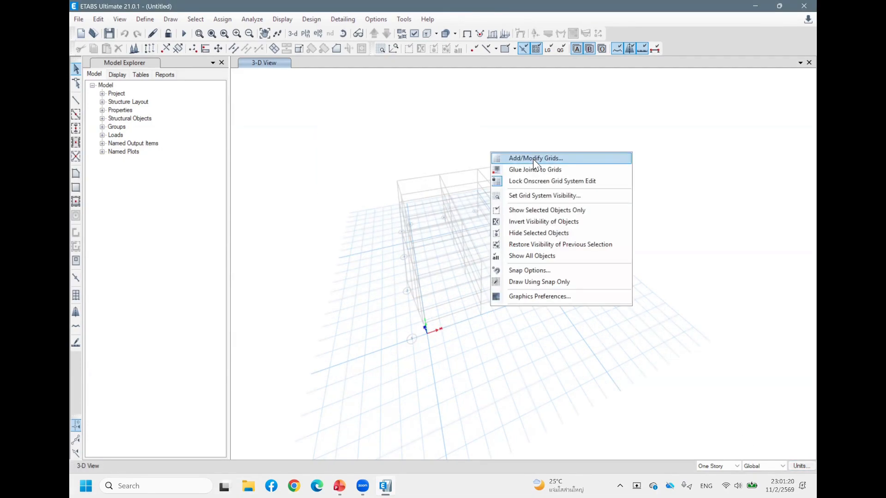
left_click(532, 158)
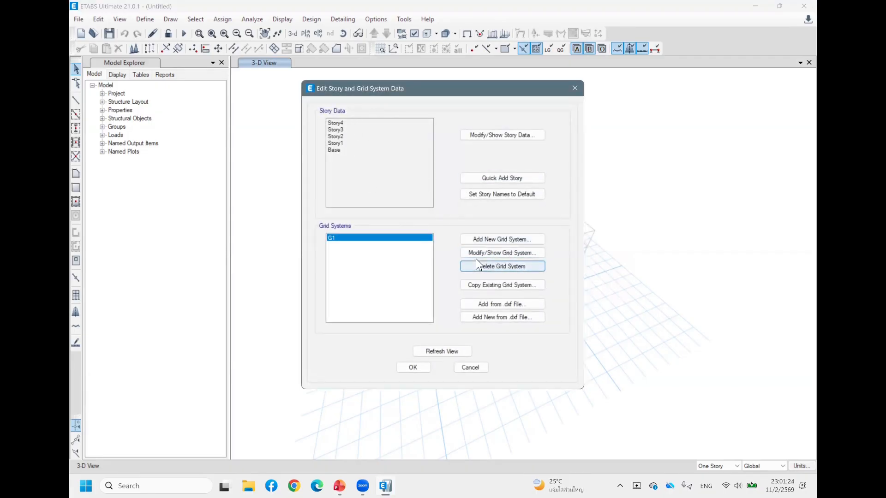
left_click(504, 253)
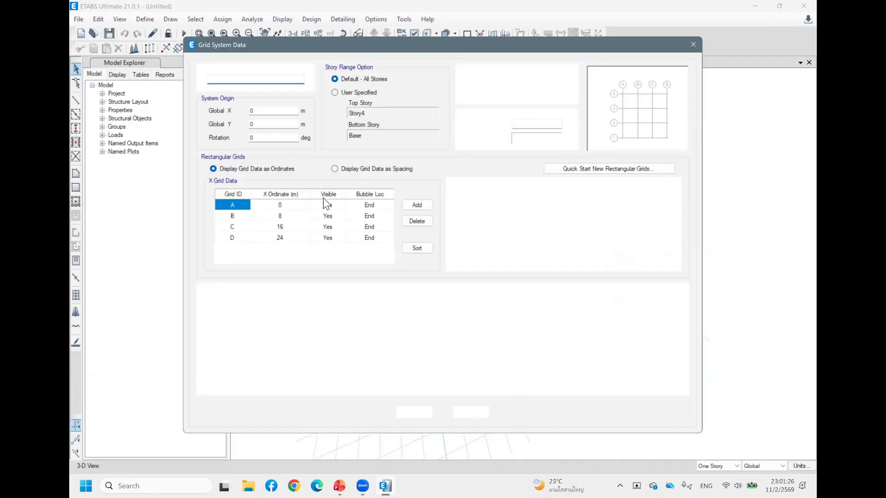
left_click(291, 214)
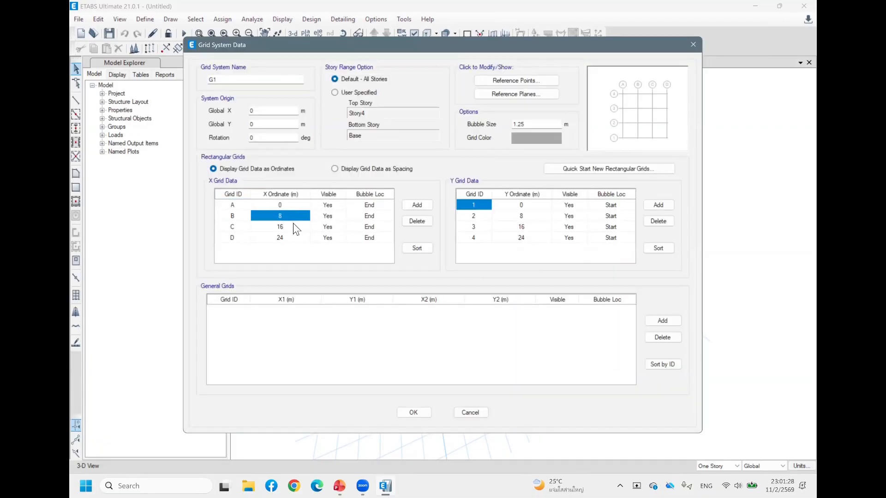
left_click(293, 228)
left_click(290, 238)
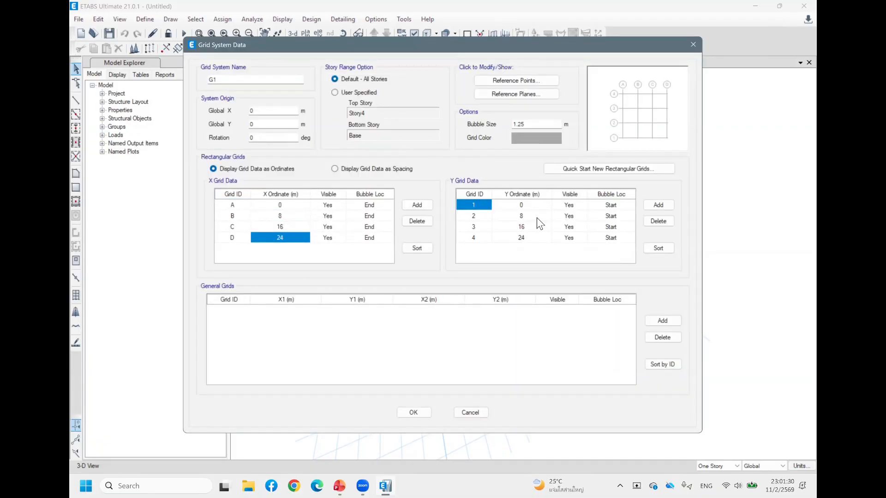
left_click(537, 218)
left_click(534, 228)
left_click(534, 238)
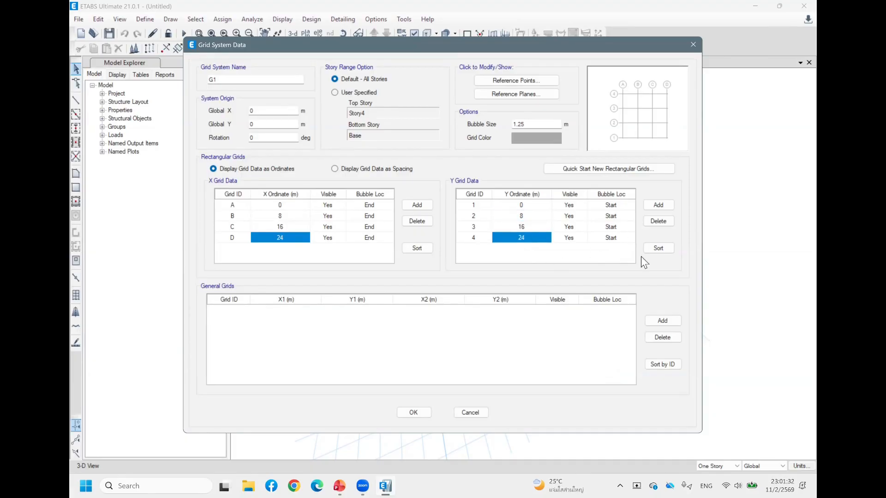
left_click(414, 411)
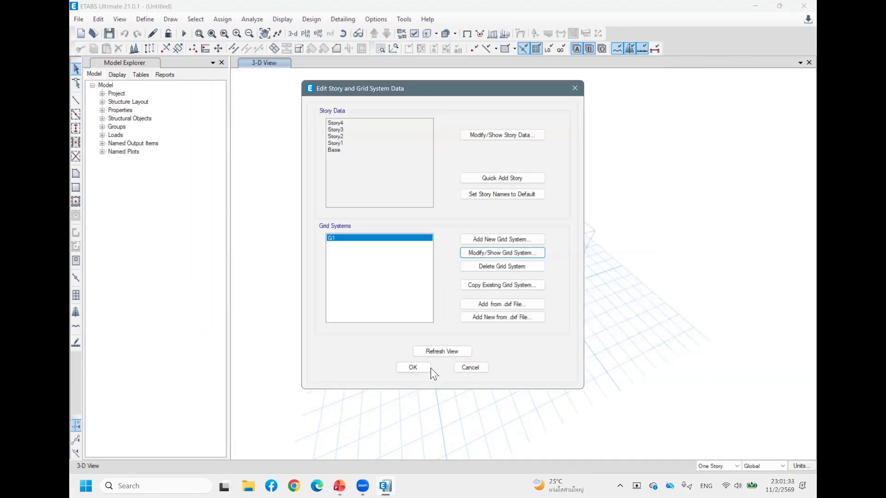
left_click(413, 367)
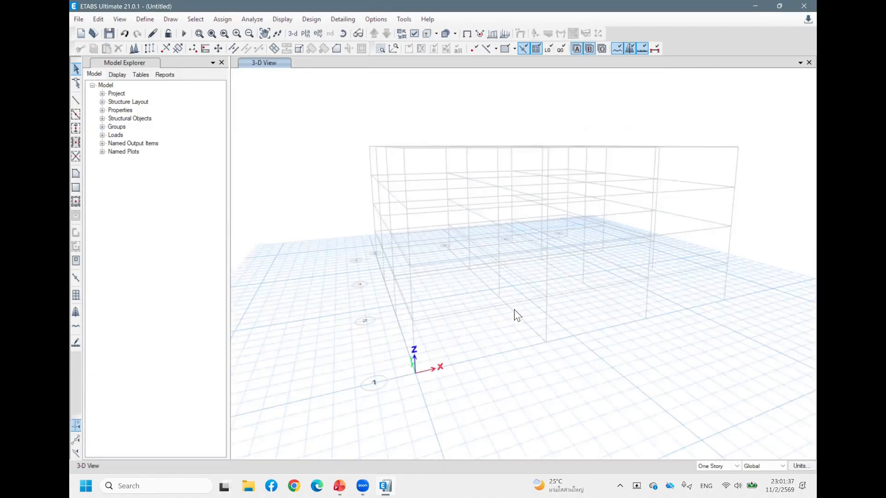
- Show the elevation view along grid line A, with all stories in sight
scroll(532, 310, "down", 3)
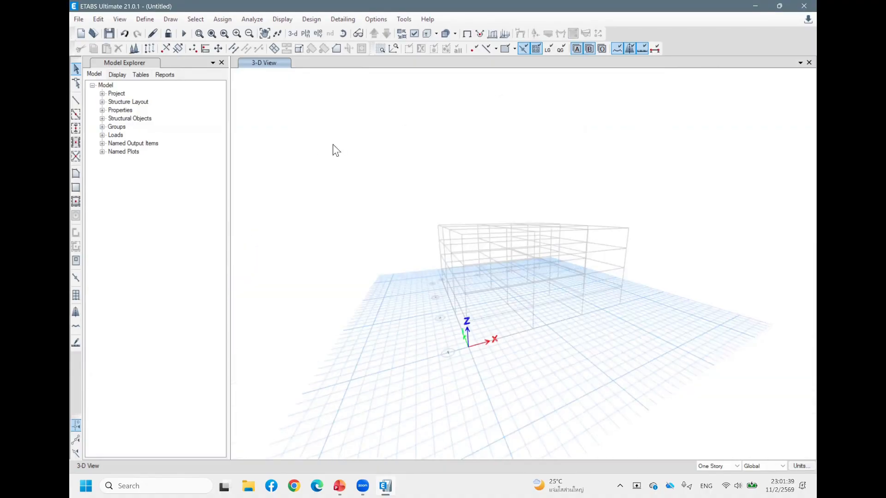
left_click(318, 33)
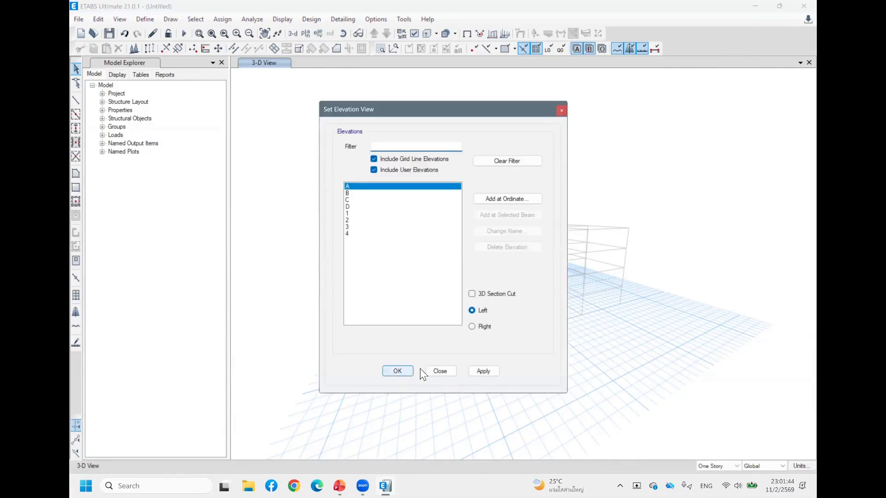
key("Return")
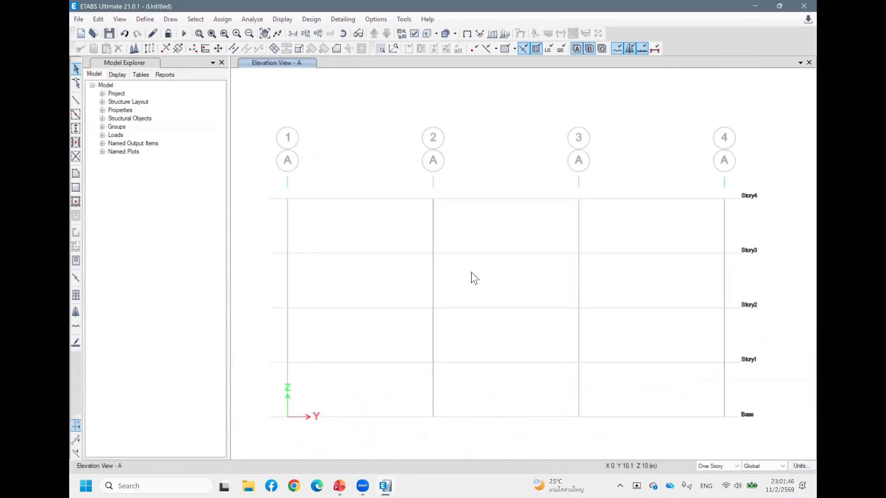
middle_click_drag(491, 311, 513, 288)
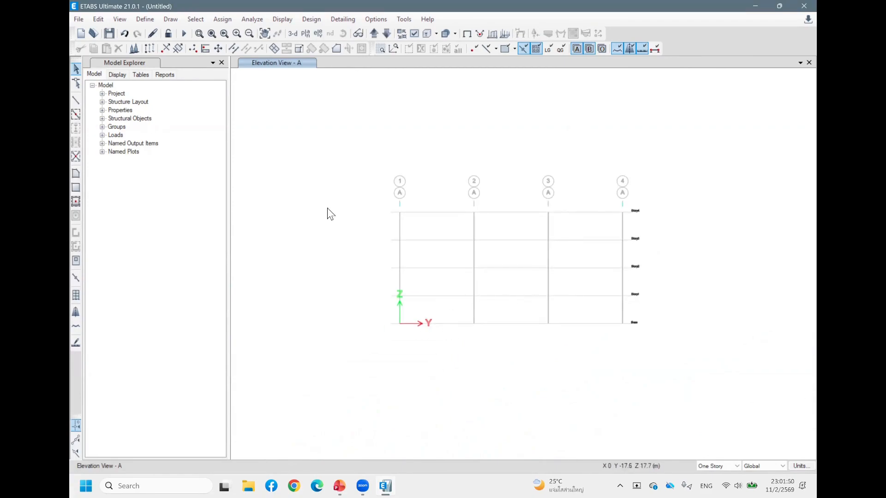
- Draw a frame line with property C1 along grid line 1 in elevation A, from Base to Story4
left_click(77, 101)
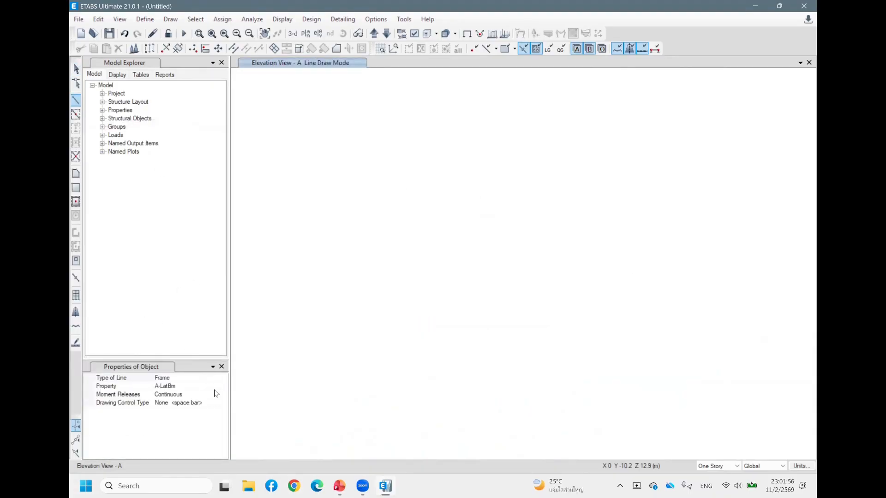
left_click(224, 389)
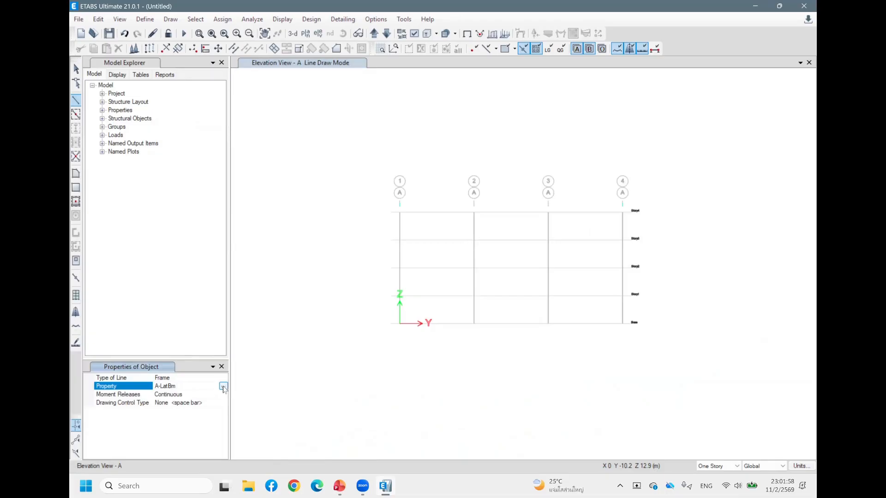
left_click(224, 387)
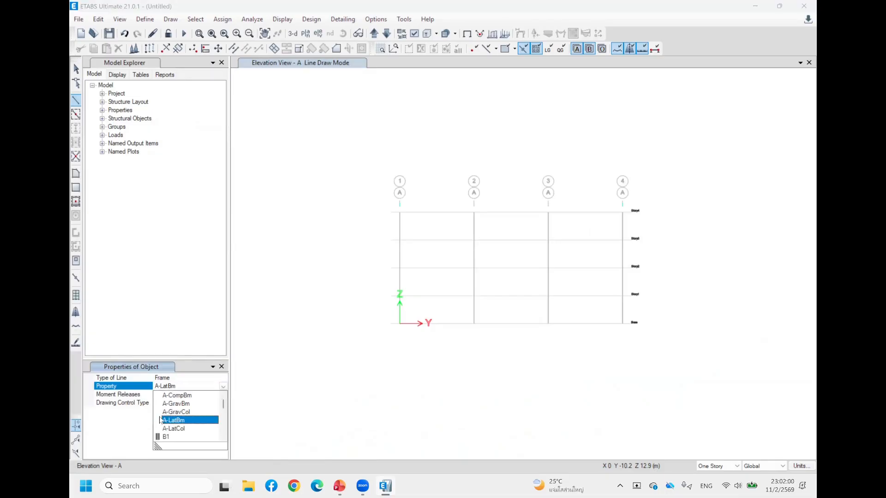
scroll(173, 429, "down", 3)
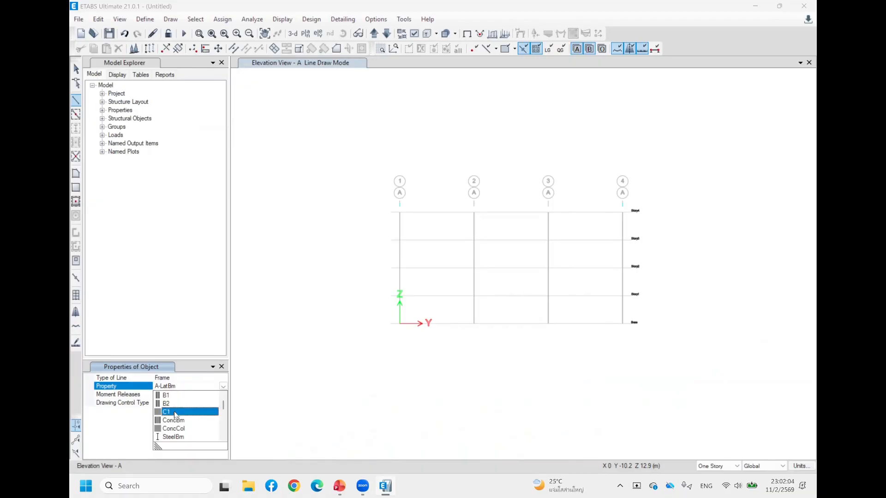
left_click(174, 412)
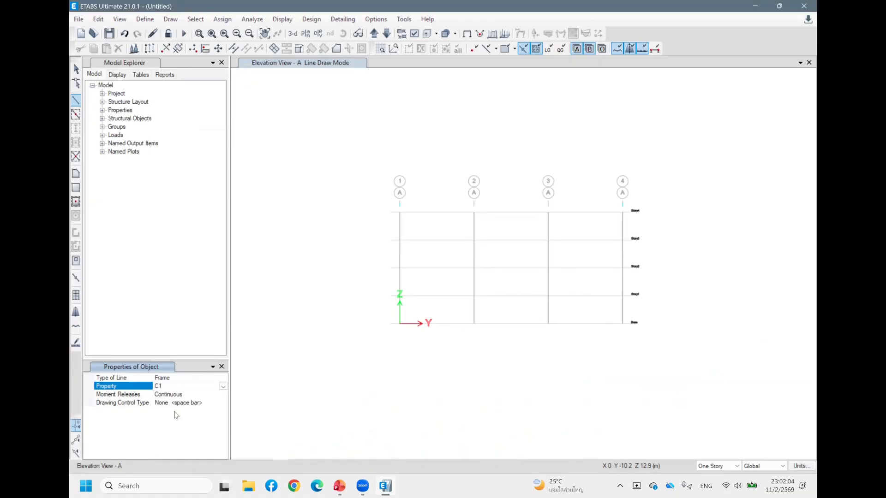
left_click(399, 324)
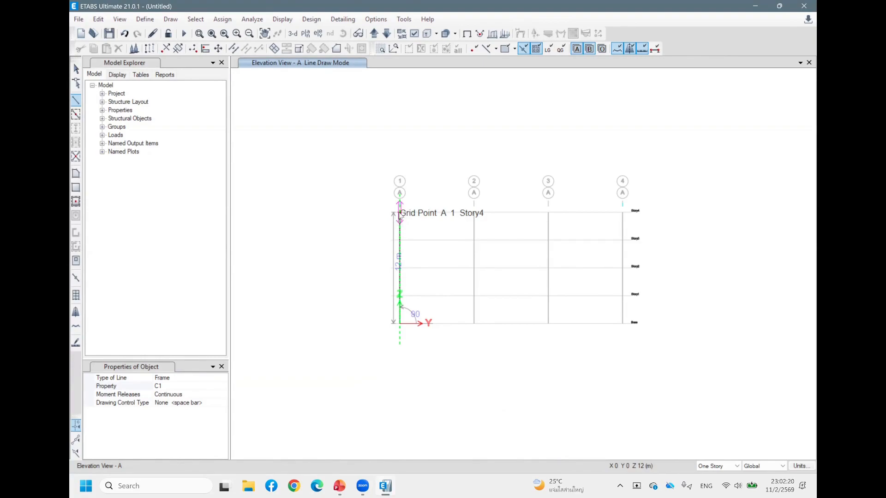
left_click(399, 213)
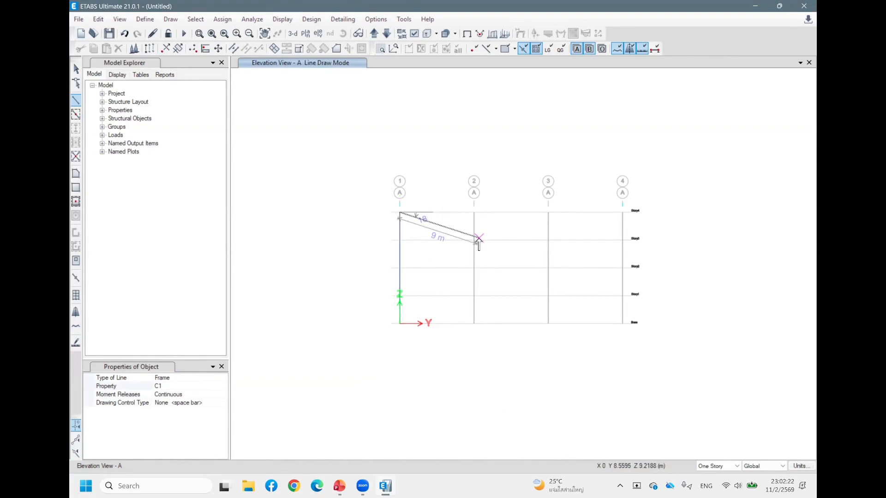
left_click(474, 210)
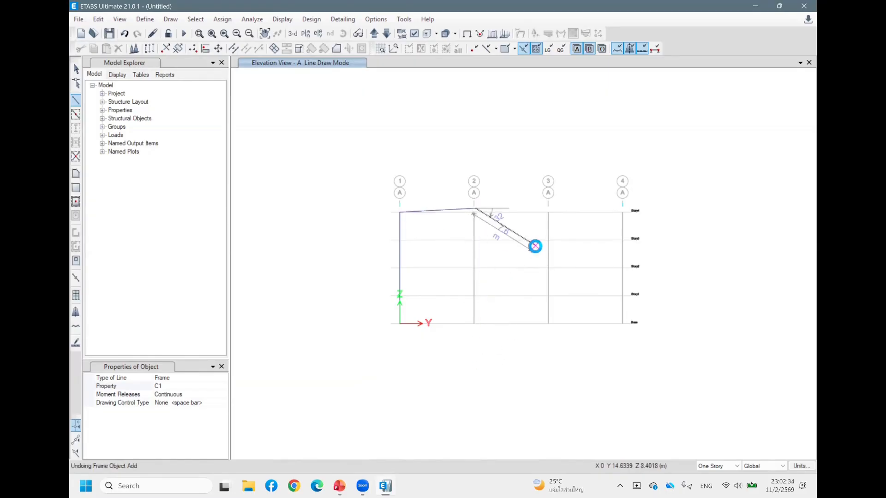
key("ctrl+z")
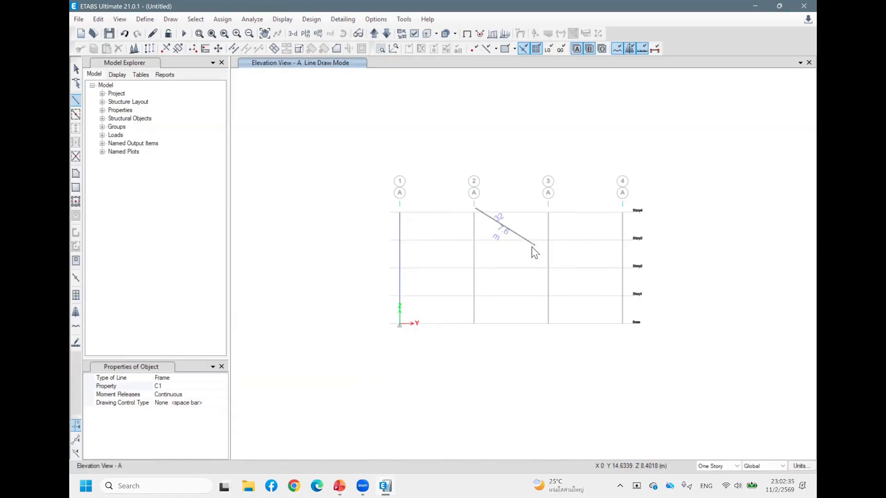
right_click(462, 247)
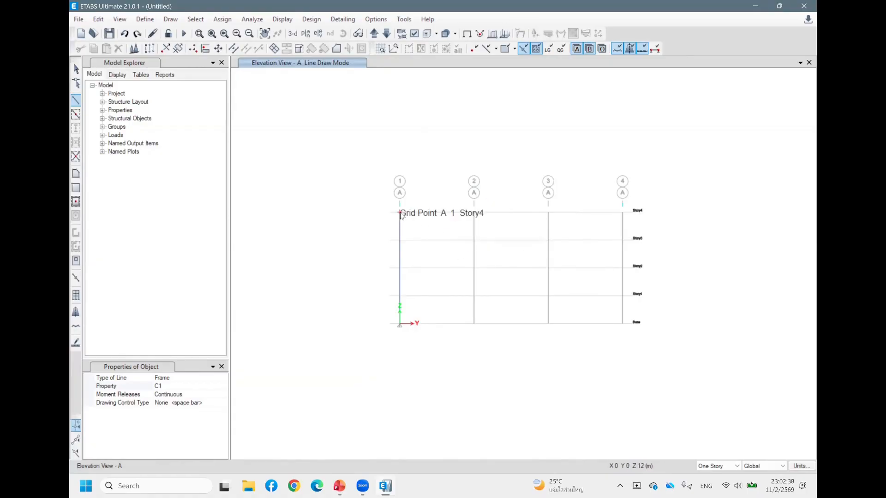
left_click(400, 213)
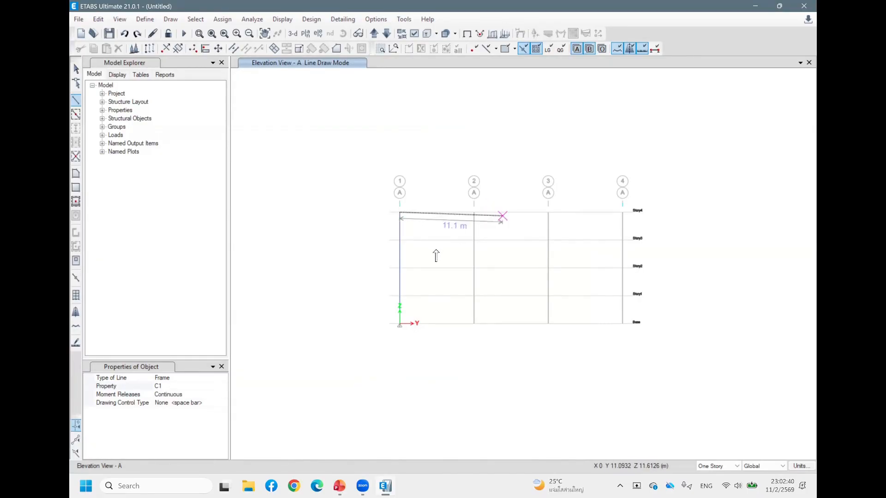
right_click(500, 304)
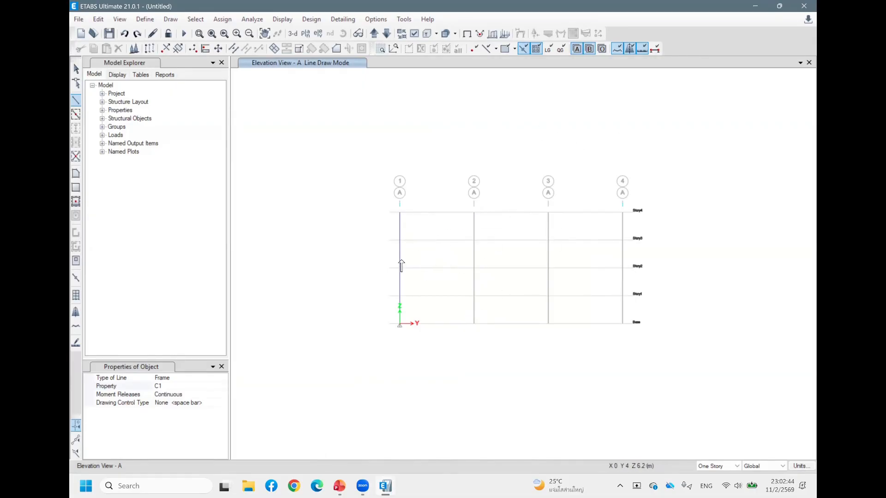
- Leave line drawing, select the column at grid A-1, and show the model in a 3-D view
key("Escape")
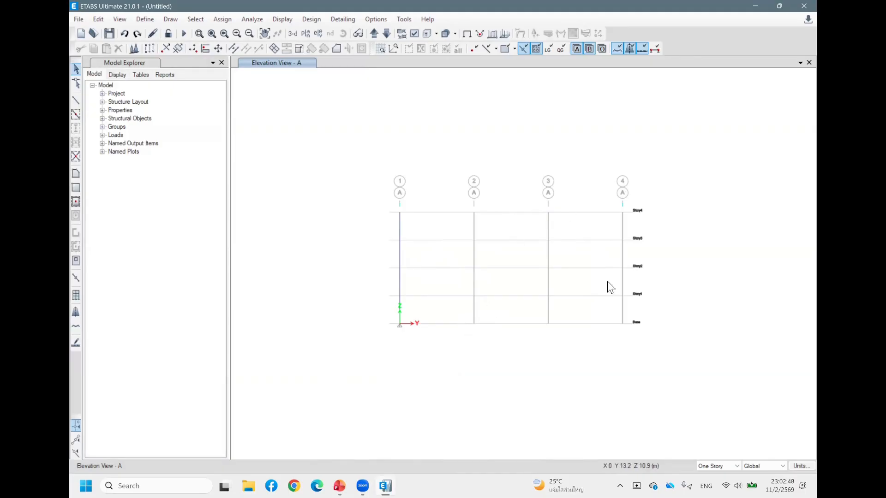
left_click(400, 252)
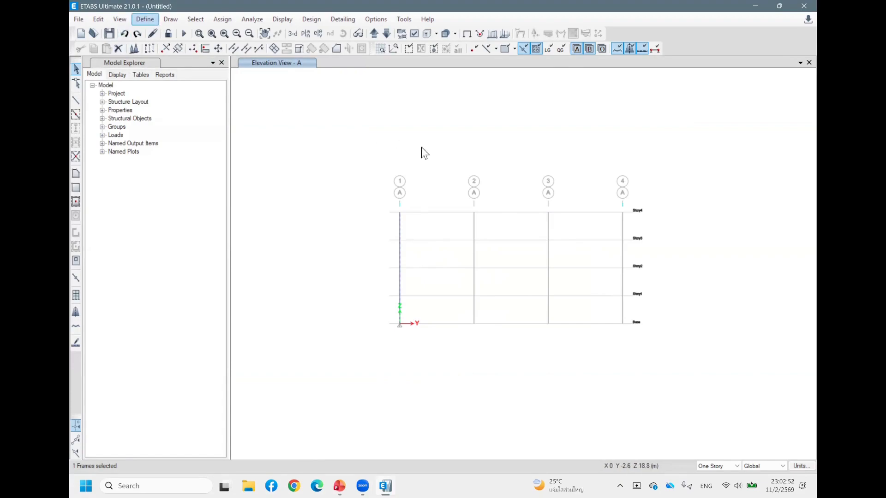
left_click(293, 34)
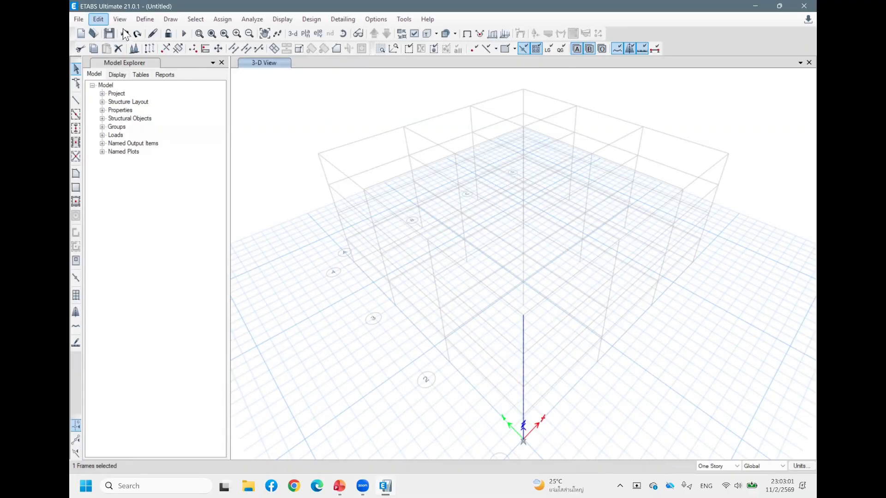
- Replicate the selected column linearly with dx 8 m, dy 0 and number 3 along the X direction
left_click(98, 19)
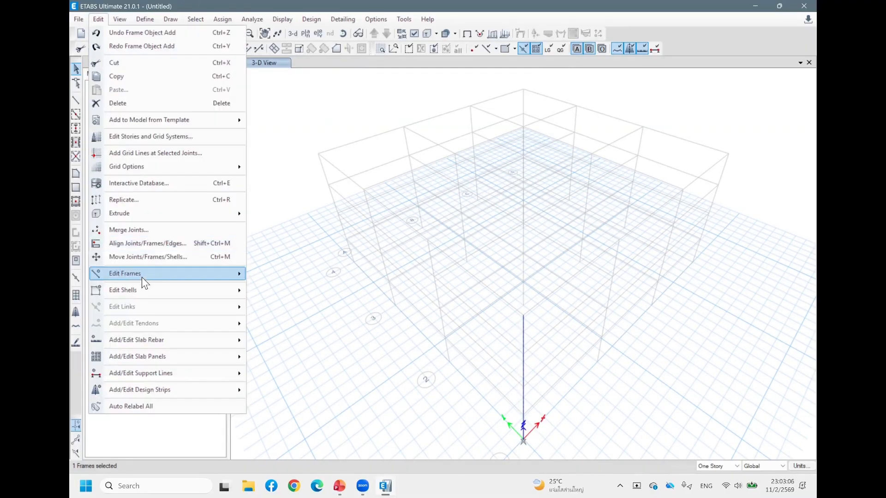
mouse_move(142, 277)
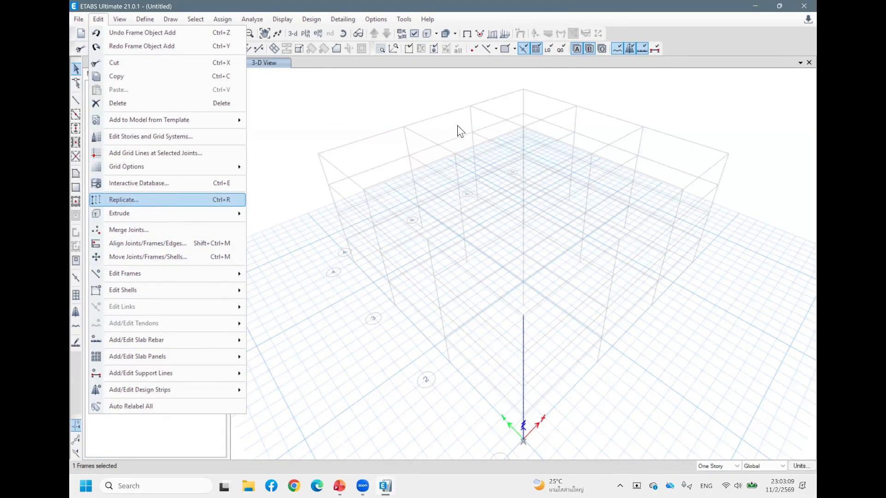
key("Return")
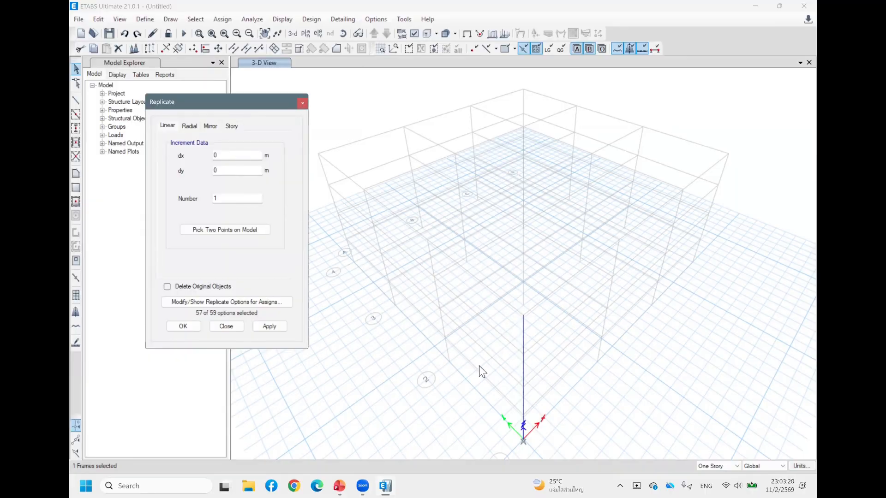
middle_click_drag(633, 398, 633, 308)
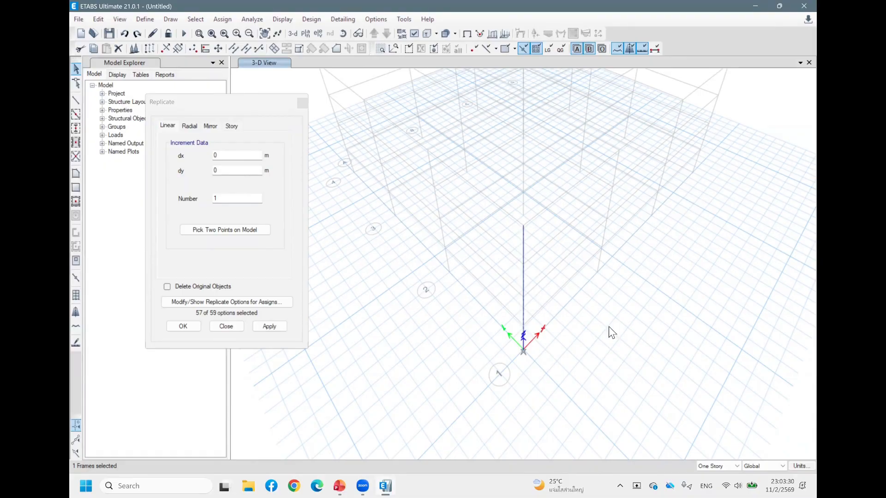
left_click(236, 168)
left_click_drag(240, 155, 202, 162)
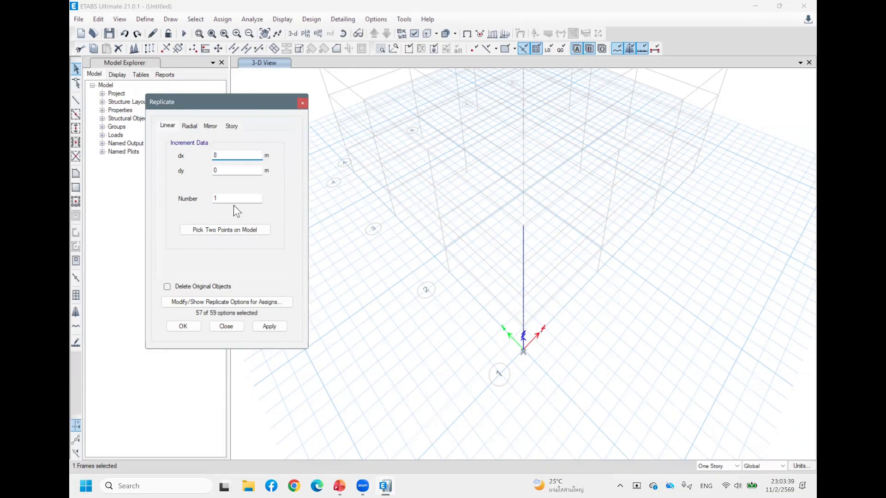
left_click_drag(234, 199, 197, 204)
left_click(260, 326)
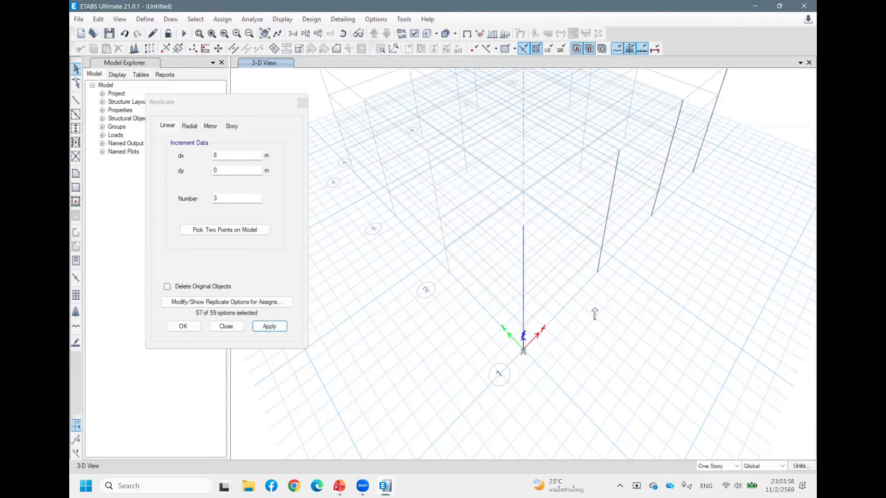
- Select the row of four columns and replicate it linearly with dx 0, dy 8 m and number 3, closing the replication settings
scroll(600, 314, "down", 1)
scroll(729, 344, "down", 1)
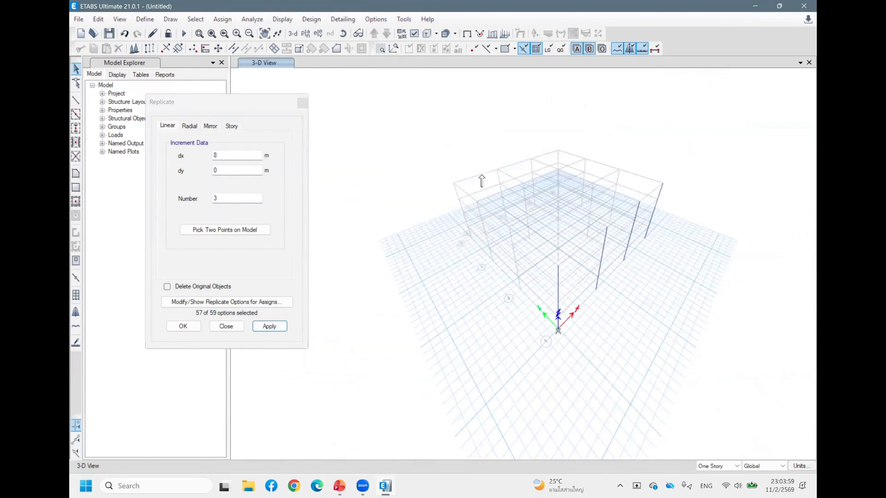
left_click_drag(733, 330, 481, 165)
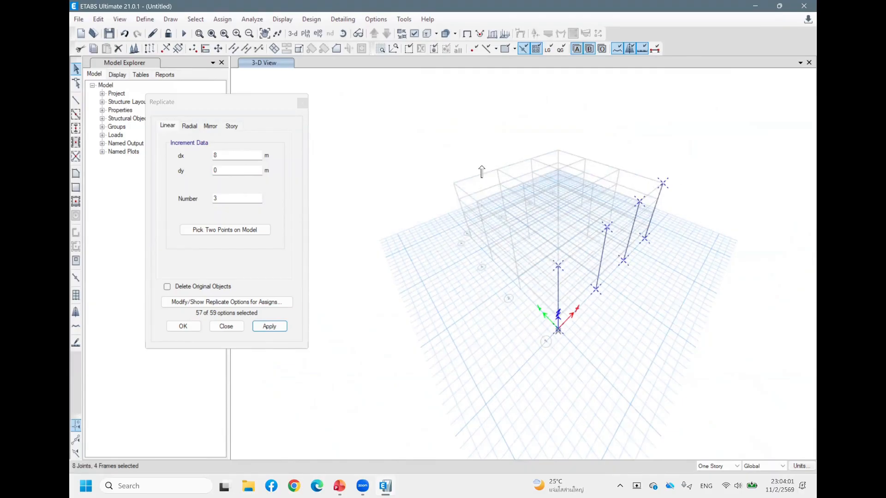
double_click(230, 157)
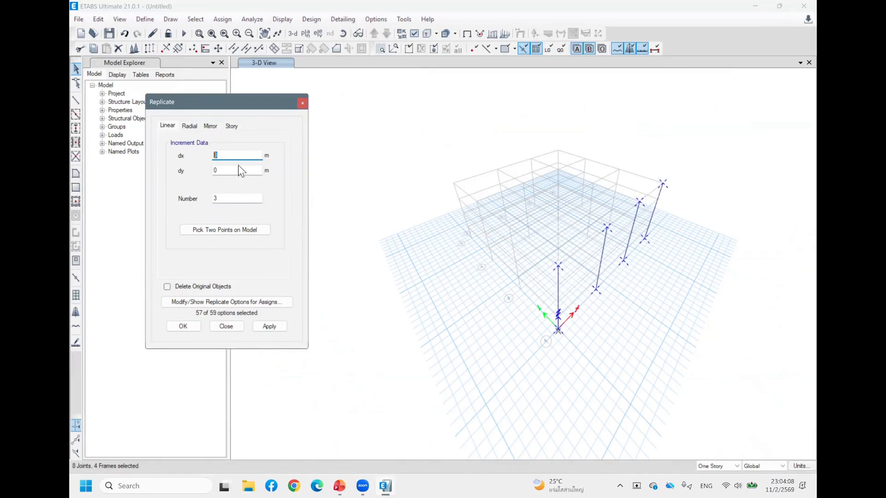
type("0")
key("Tab")
type("8")
left_click_drag(226, 200, 208, 202)
left_click(271, 327)
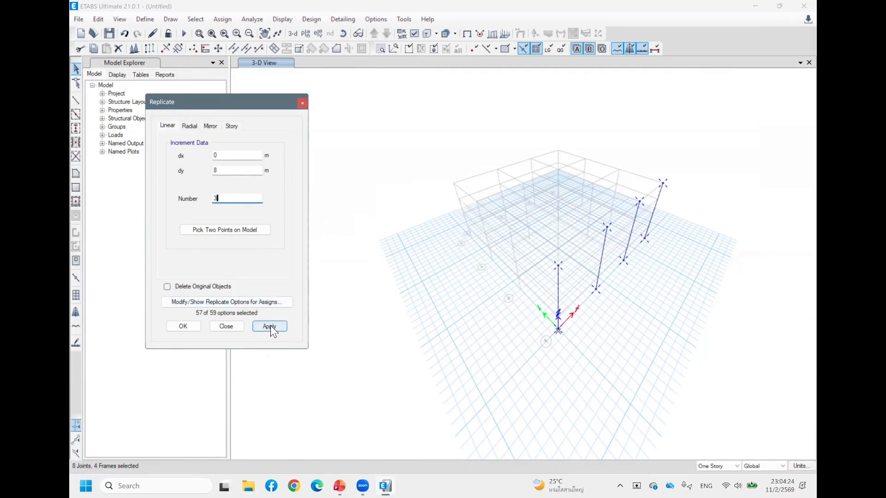
left_click(272, 327)
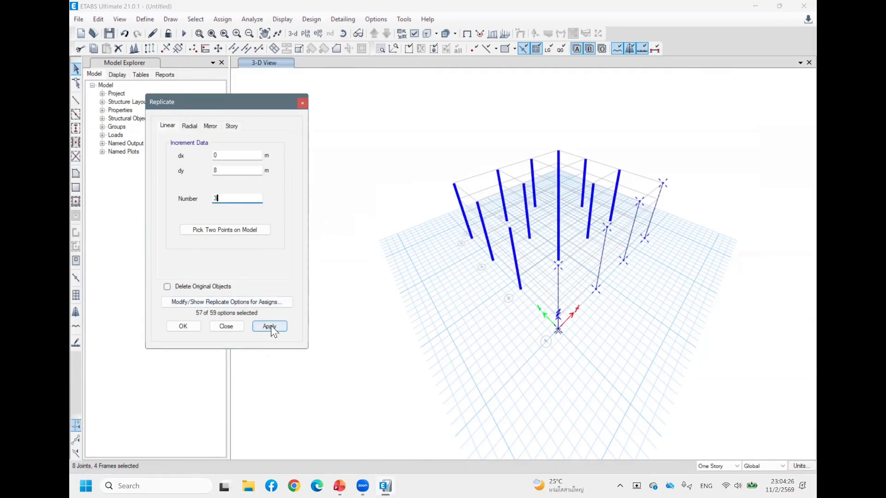
left_click(270, 327)
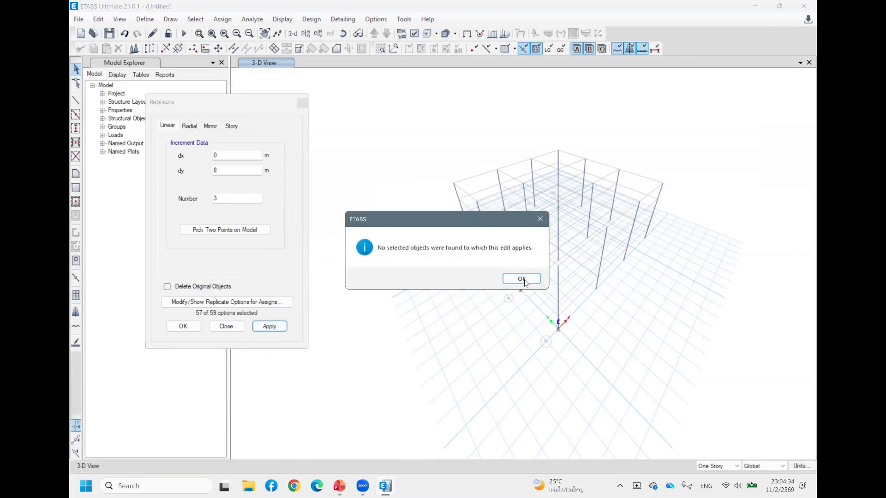
left_click(527, 276)
left_click(226, 326)
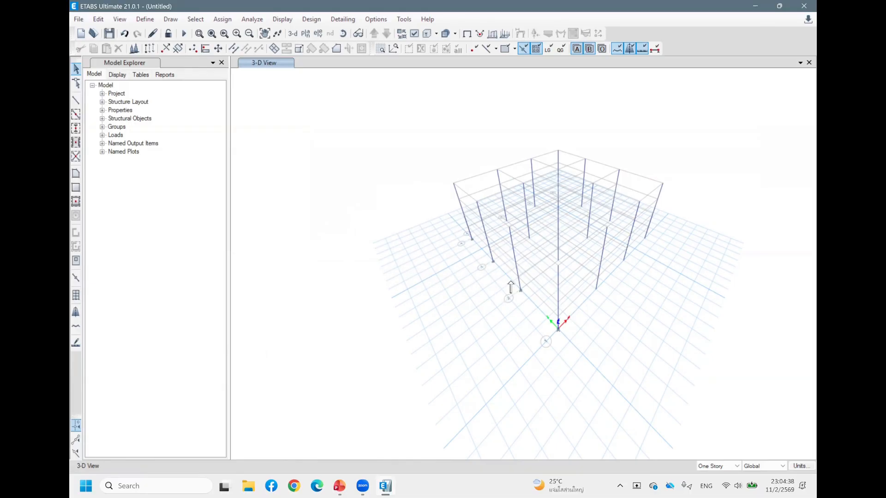
- Select the base joints of all columns and assign fixed restraints in all translations and rotations
middle_click_drag(657, 254, 376, 238)
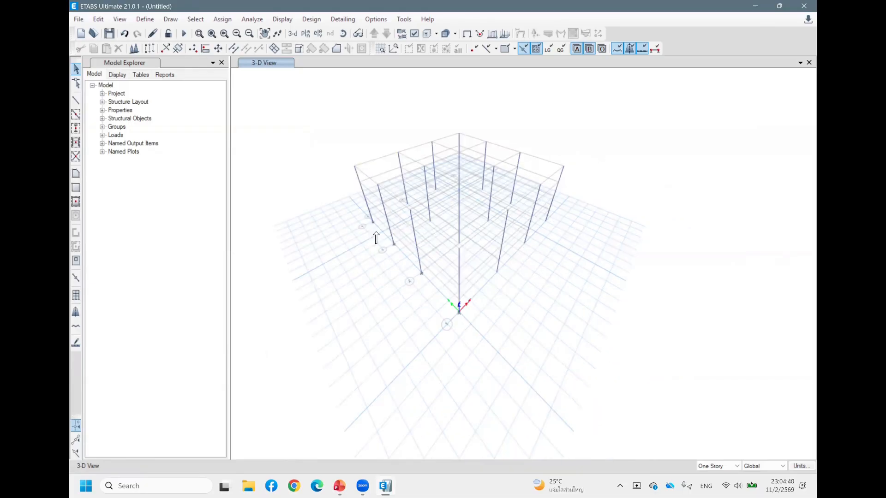
middle_click_drag(569, 245, 546, 219, "shift")
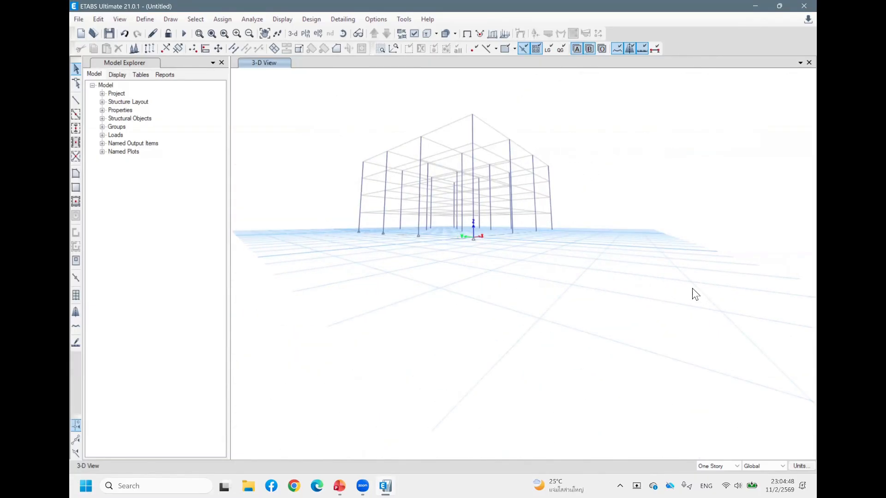
left_click_drag(689, 286, 297, 196)
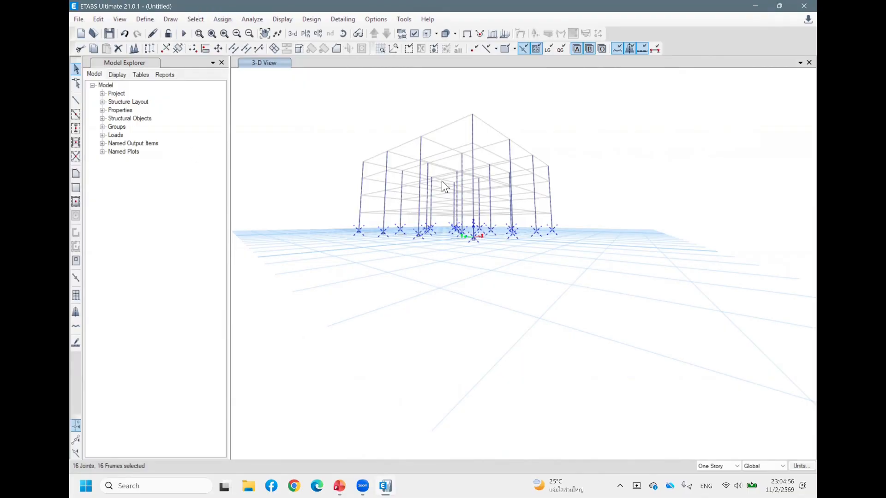
left_click(204, 18)
mouse_move(220, 20)
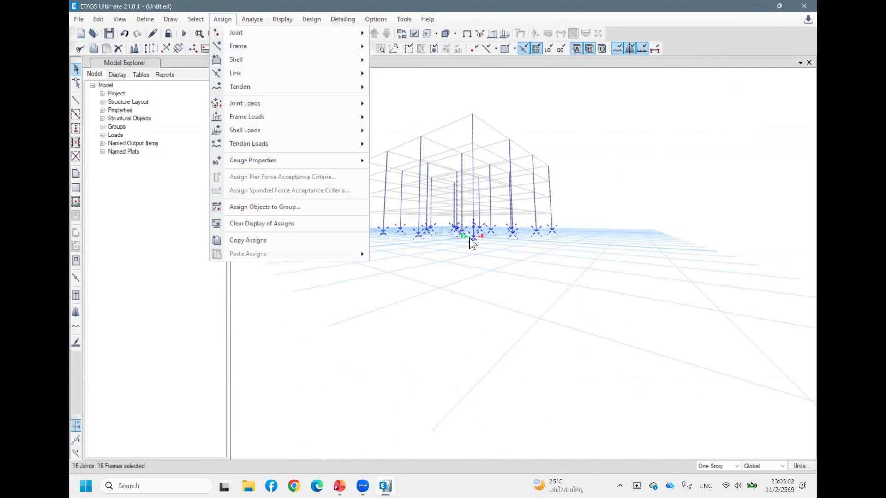
mouse_move(261, 35)
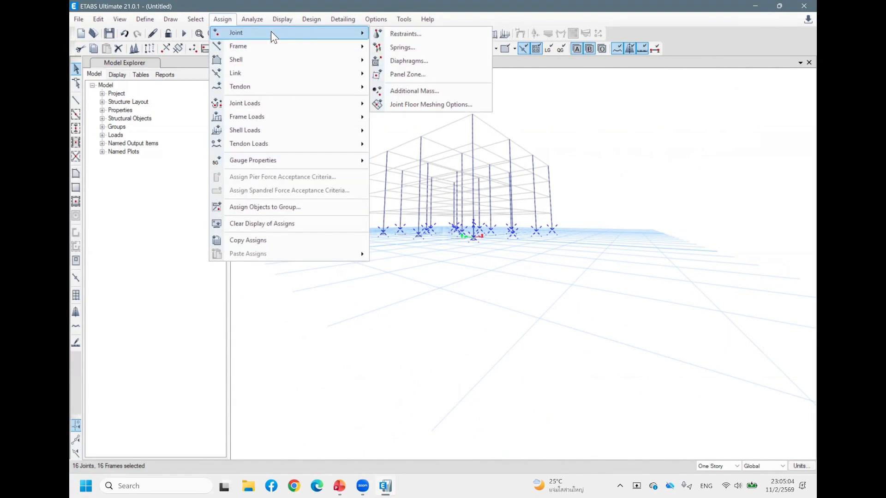
left_click(428, 35)
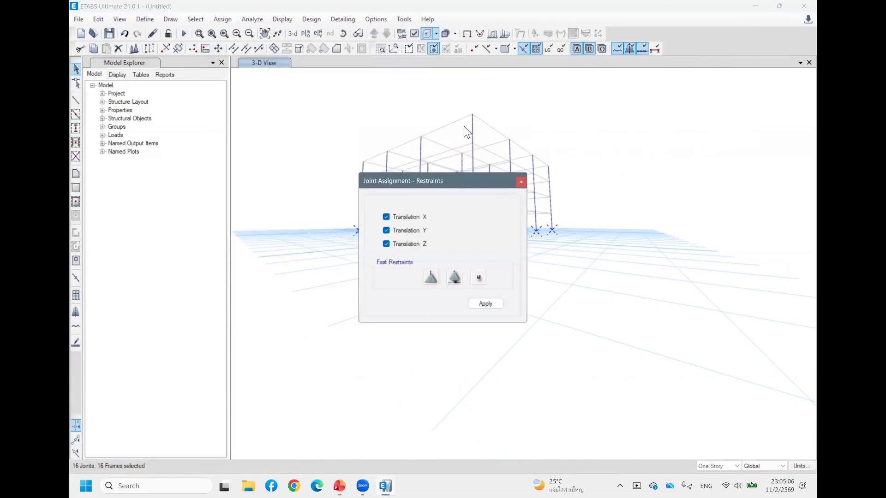
left_click(406, 278)
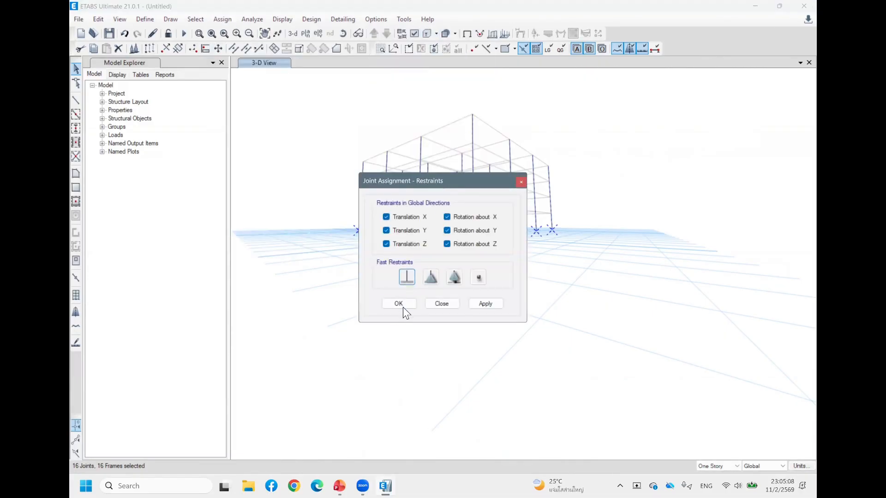
left_click(403, 306)
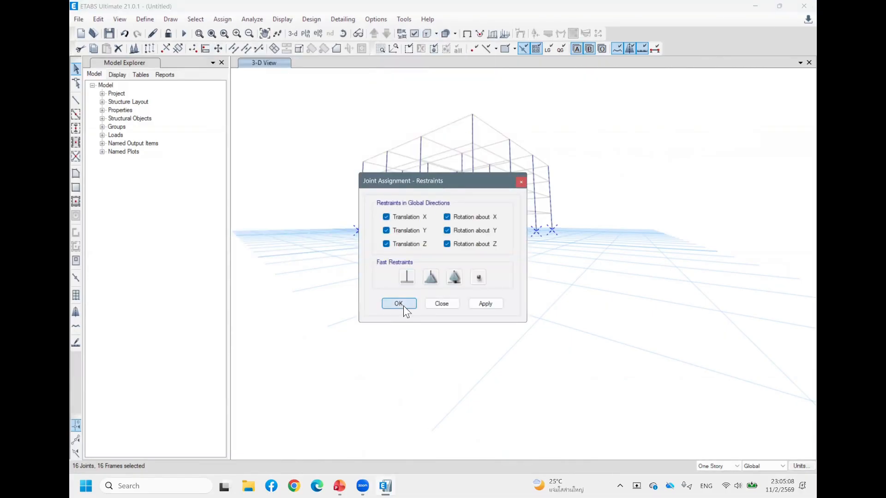
left_click(442, 303)
- Show the Story4 plan view and make drawing apply to All Stories
middle_click_drag(662, 187, 461, 314, "shift")
middle_click_drag(534, 255, 484, 240, "shift")
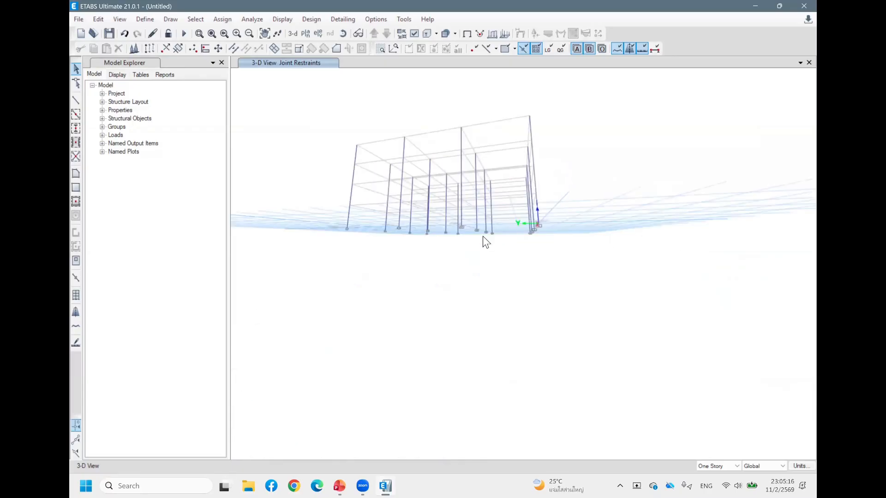
middle_click_drag(607, 250, 454, 227, "shift")
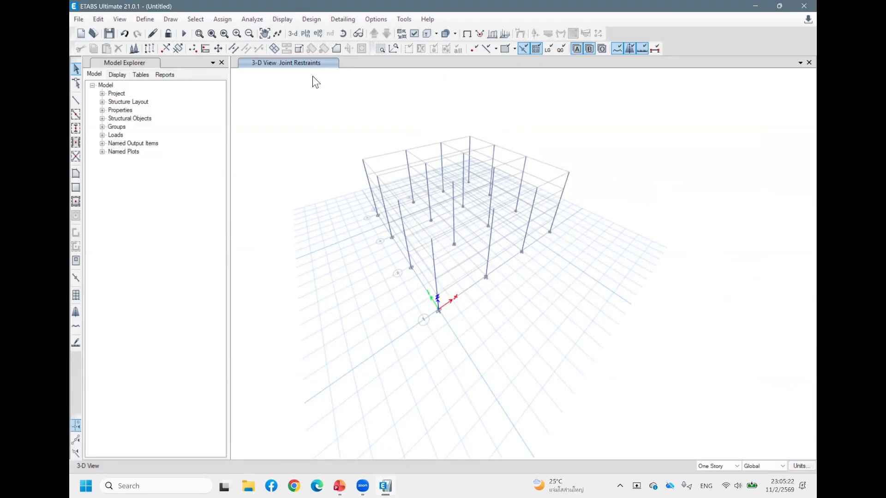
left_click(306, 33)
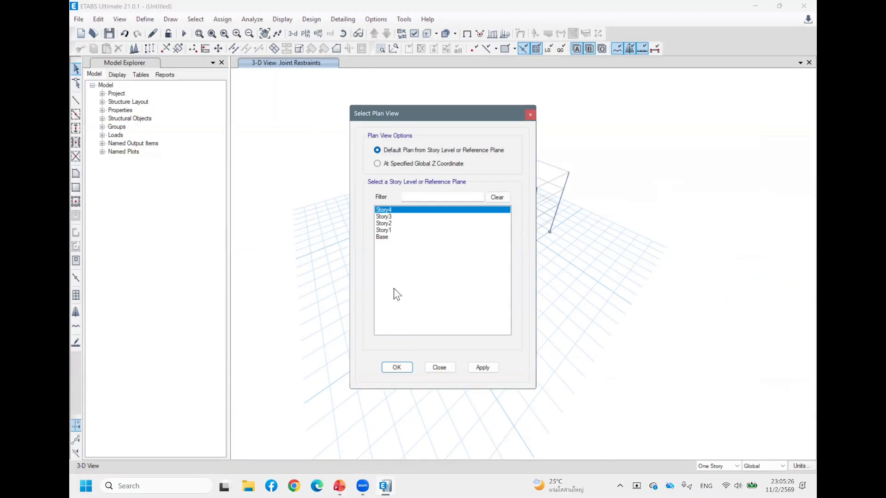
left_click(400, 369)
scroll(651, 317, "down", 2)
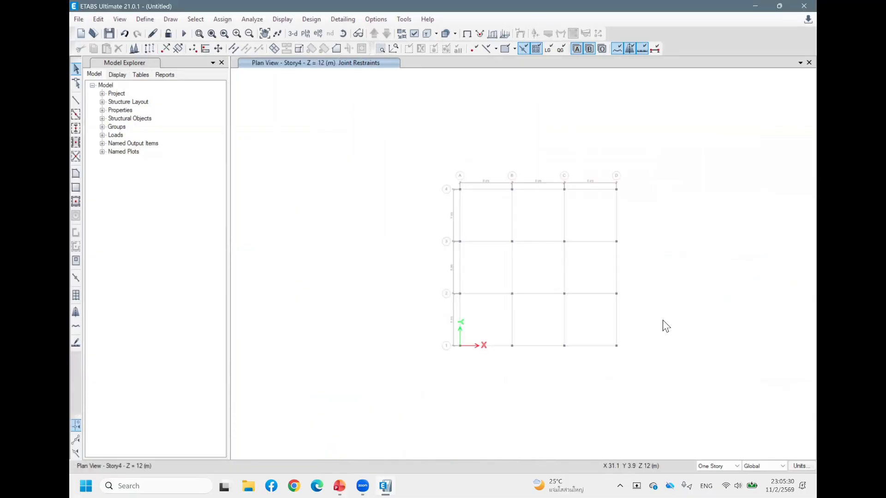
middle_click_drag(663, 320, 637, 278)
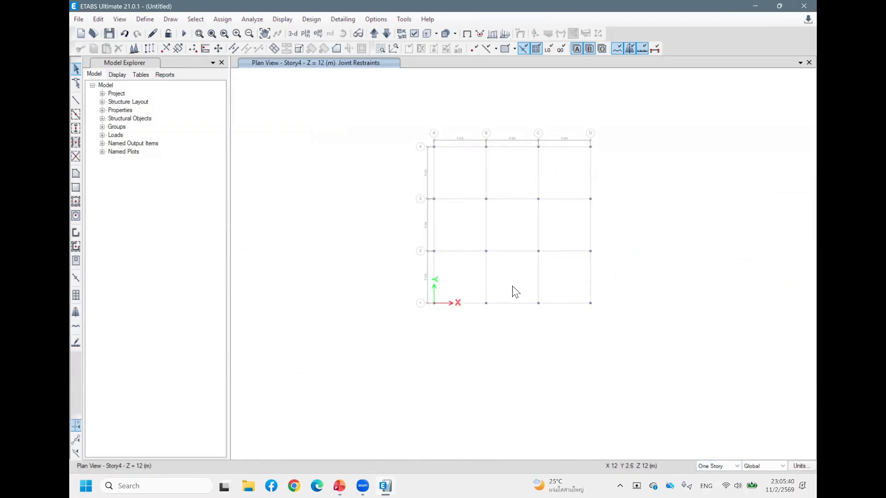
left_click(735, 466)
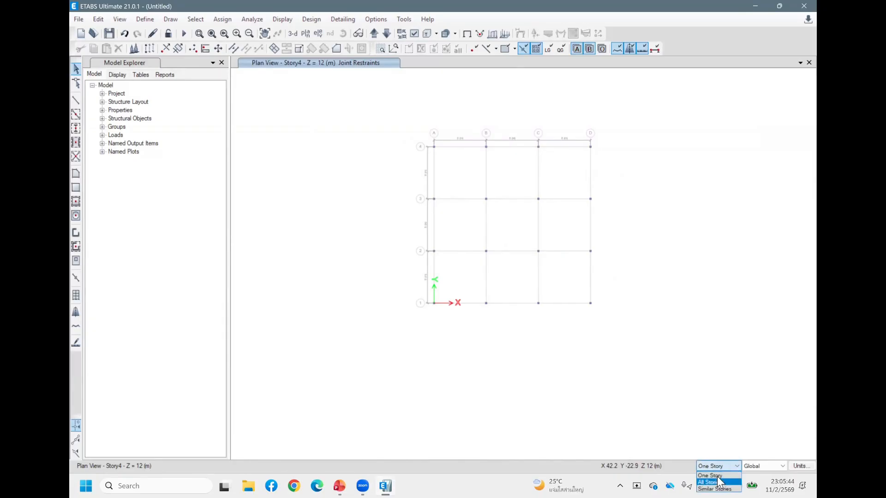
left_click(718, 482)
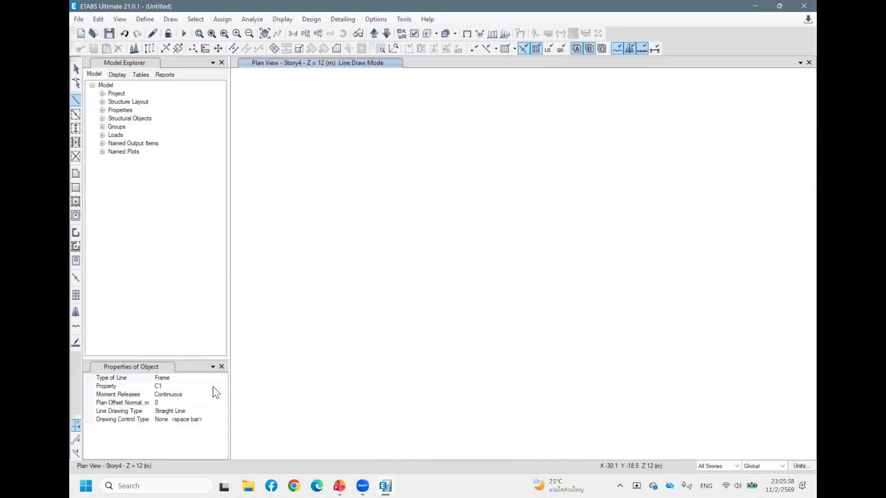
- Draw B1 beams around the building perimeter through grid points A1, D1, D4 and A4, closing back at A1
left_click(222, 386)
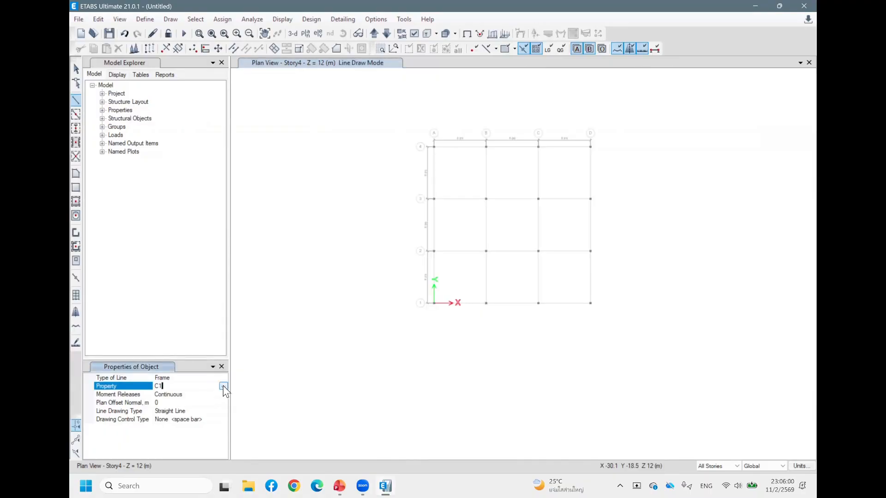
left_click(223, 386)
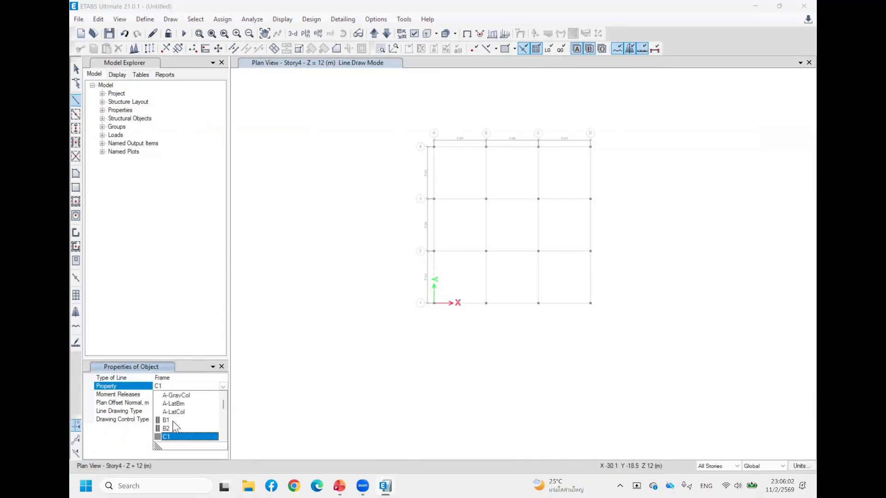
left_click(172, 421)
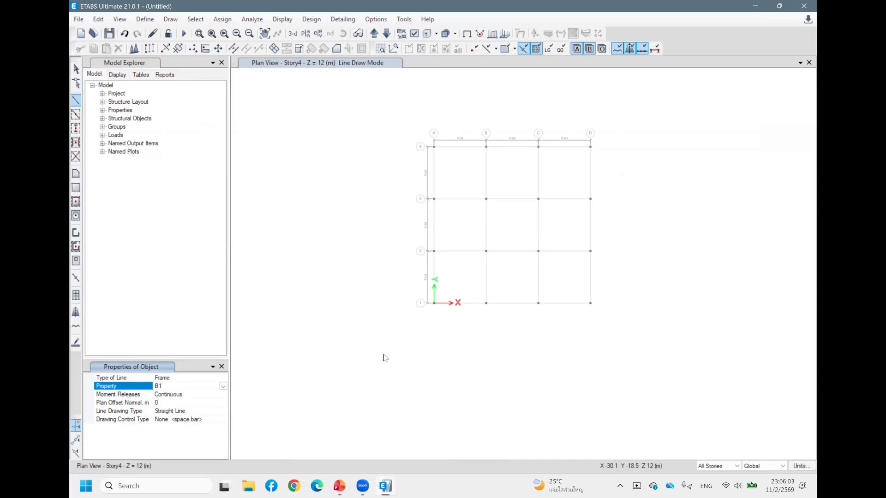
left_click(434, 303)
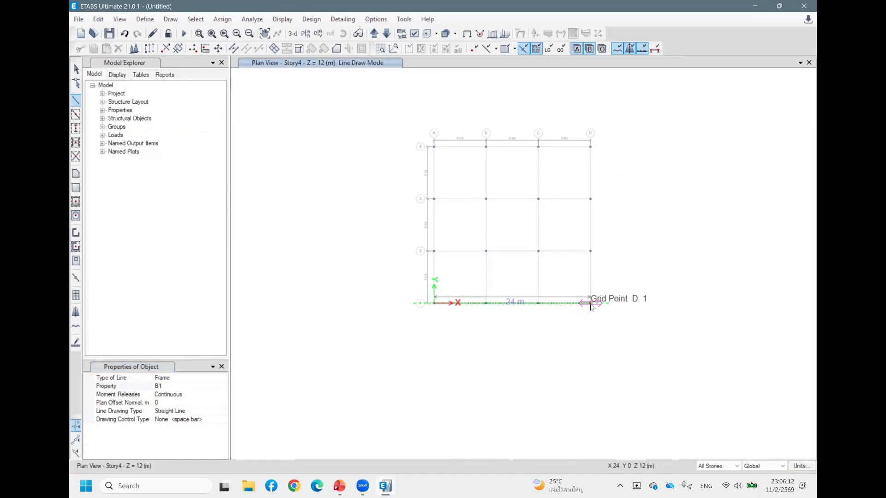
left_click(591, 304)
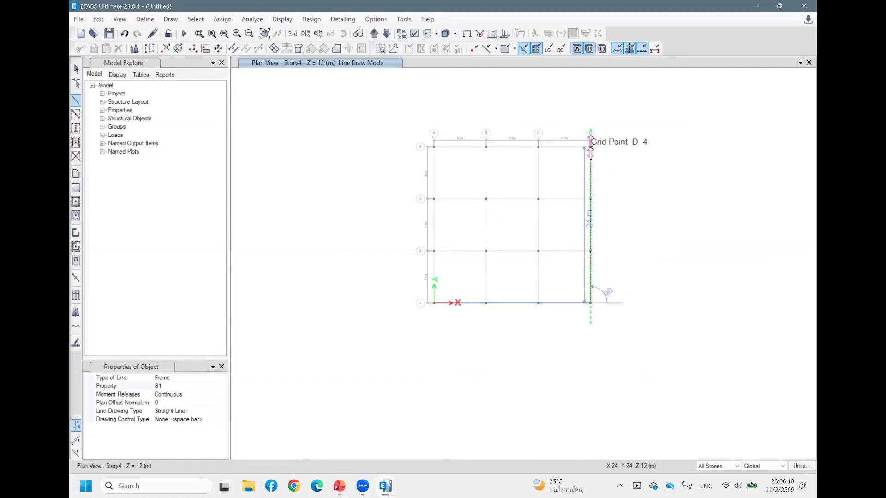
left_click(590, 147)
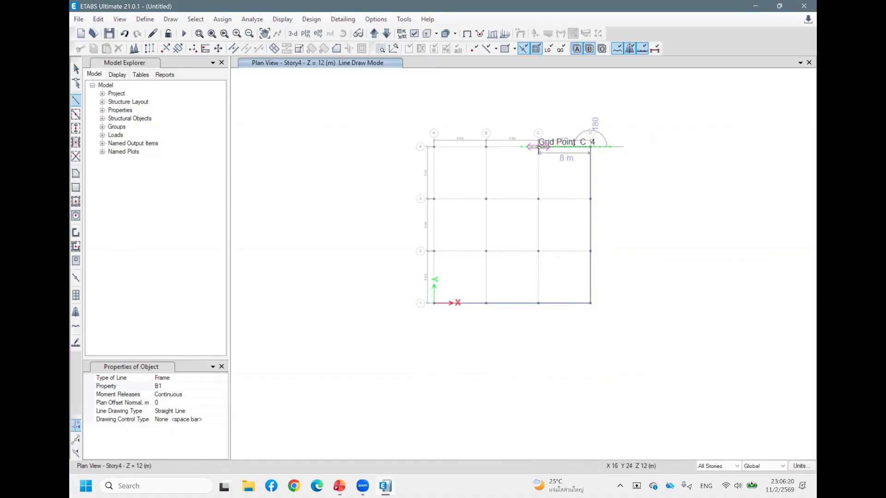
left_click(433, 147)
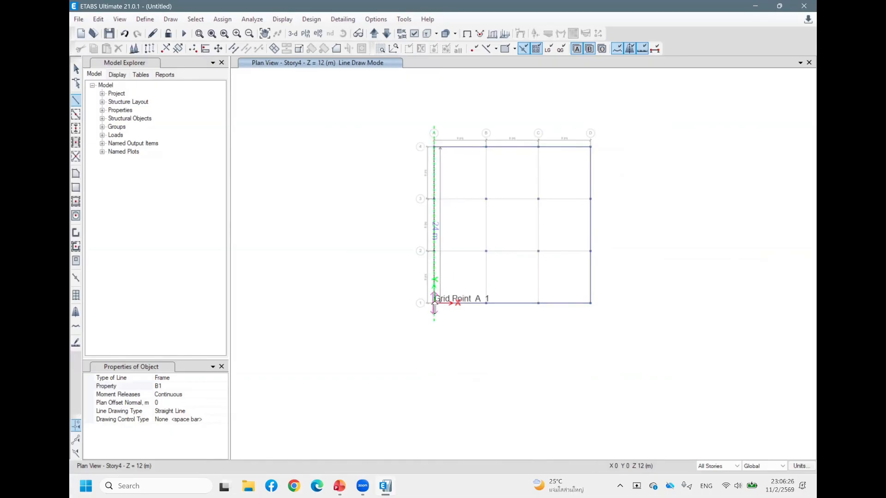
left_click(433, 303)
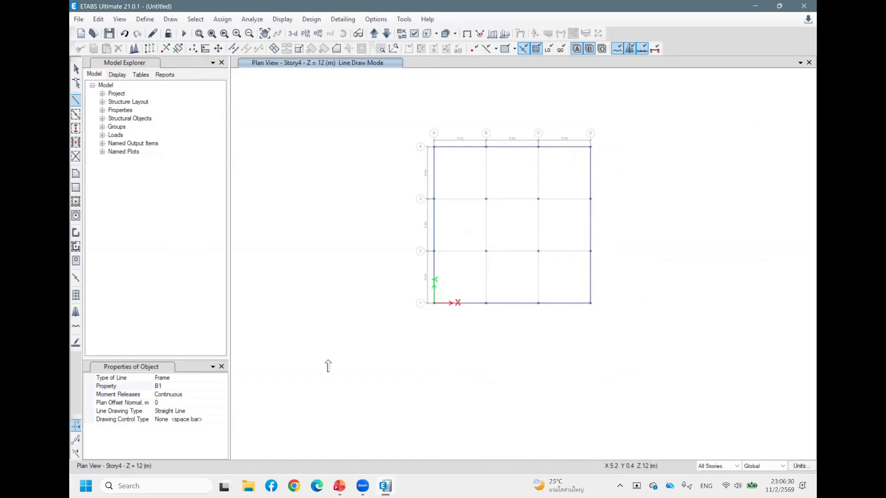
- Switch the frame property to B2 and draw beams along grid lines 3 and 2 from A to D
left_click(208, 386)
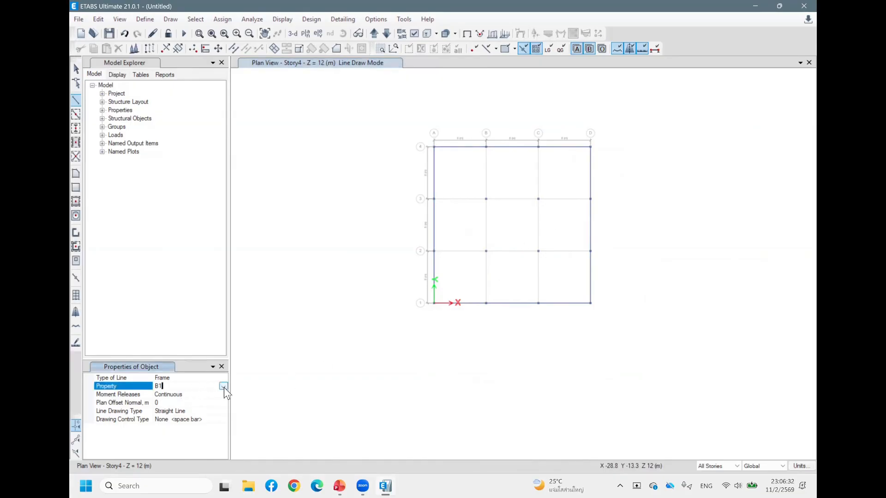
left_click(223, 387)
scroll(170, 422, "down", 2)
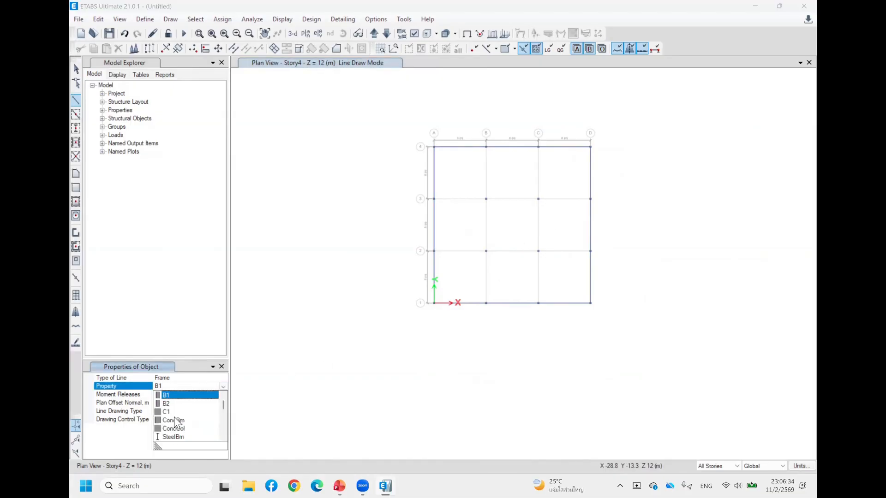
left_click(174, 401)
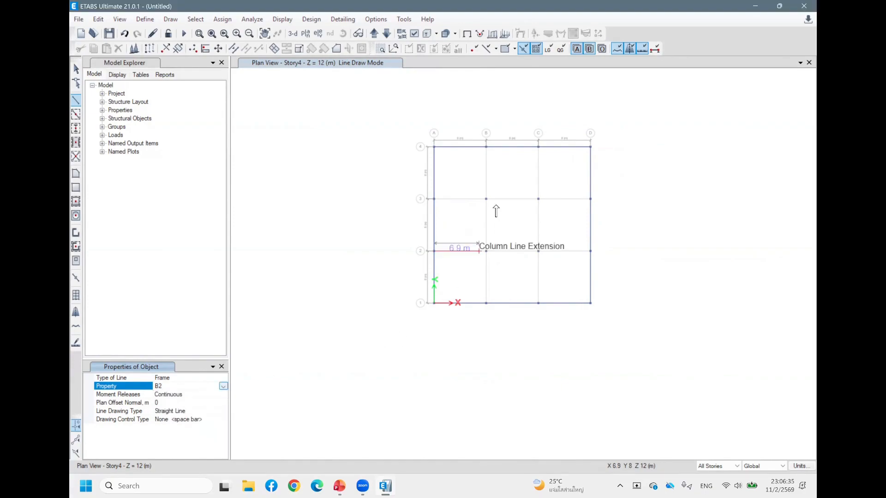
left_click(434, 200)
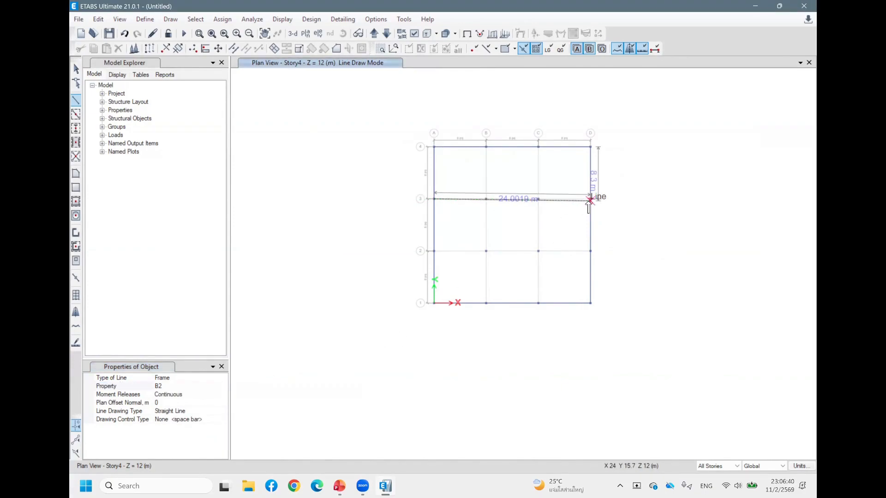
double_click(568, 217)
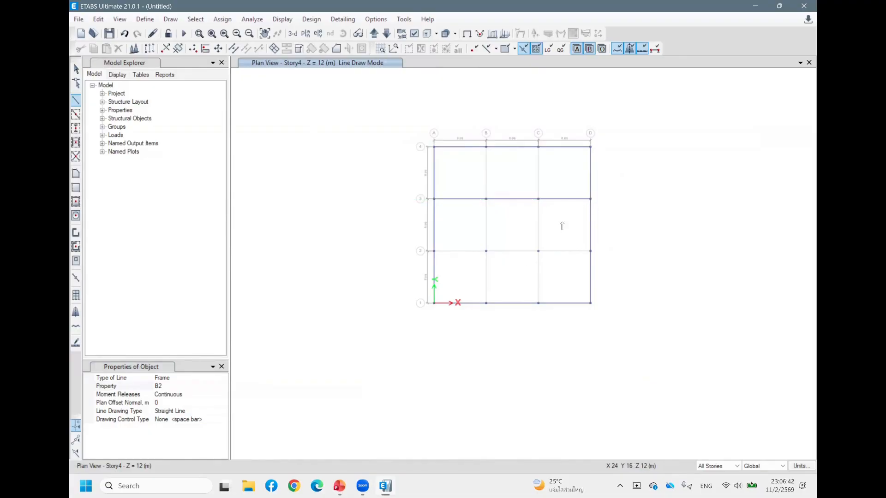
left_click(434, 251)
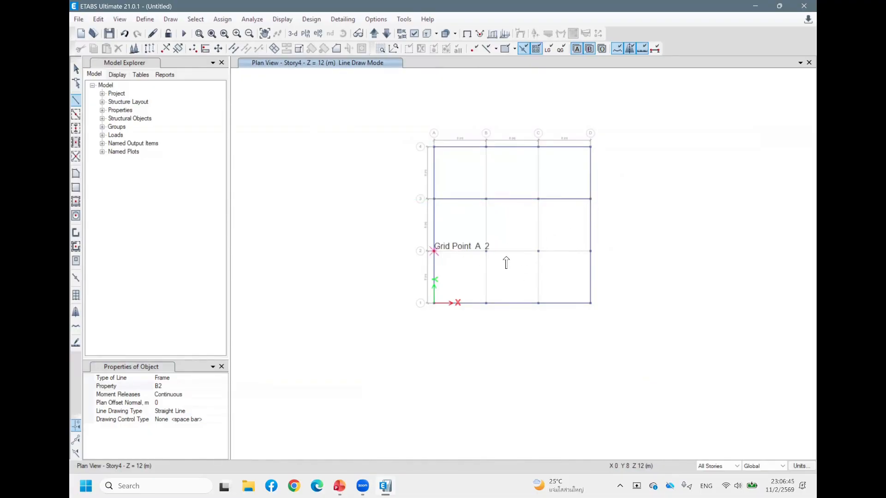
left_click(590, 251)
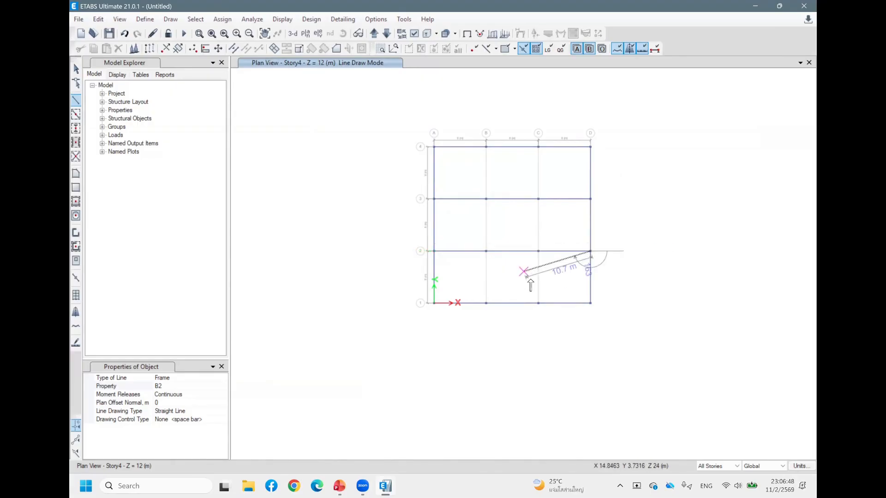
key("Escape")
- Draw B2 beams along grid lines B and C from grid line 1 to 4, and end line drawing
left_click(486, 303)
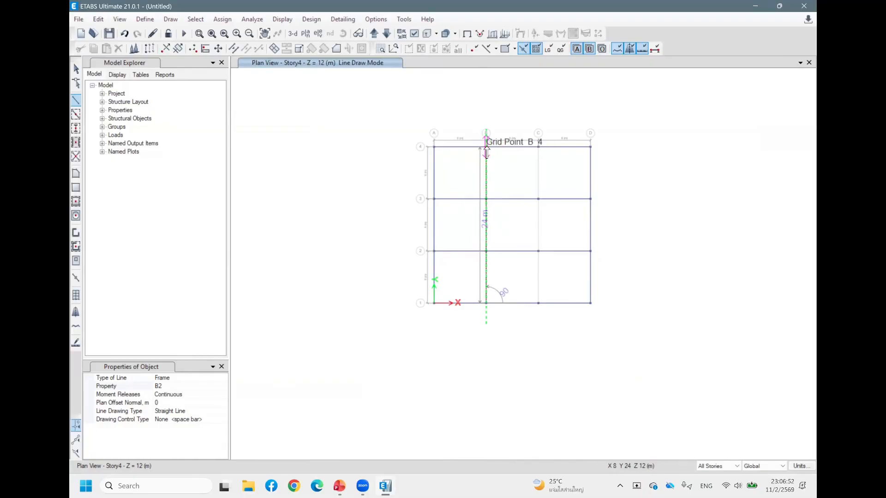
left_click(486, 148)
key("Escape")
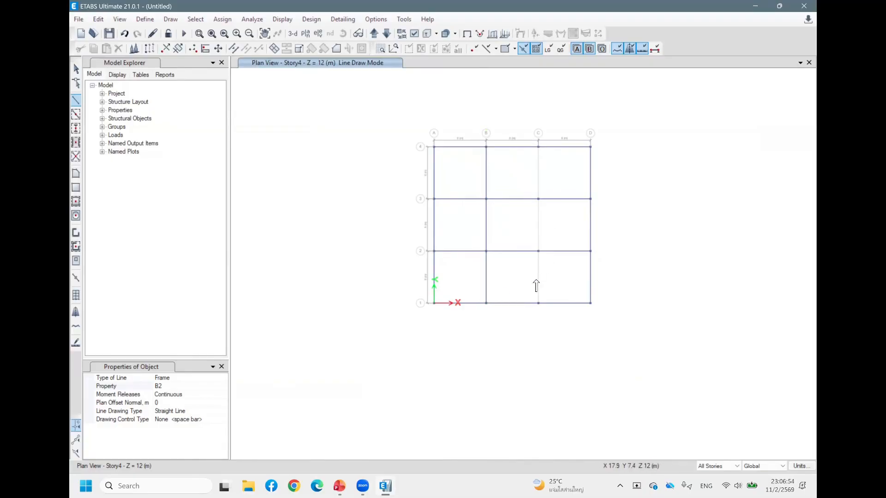
left_click(538, 303)
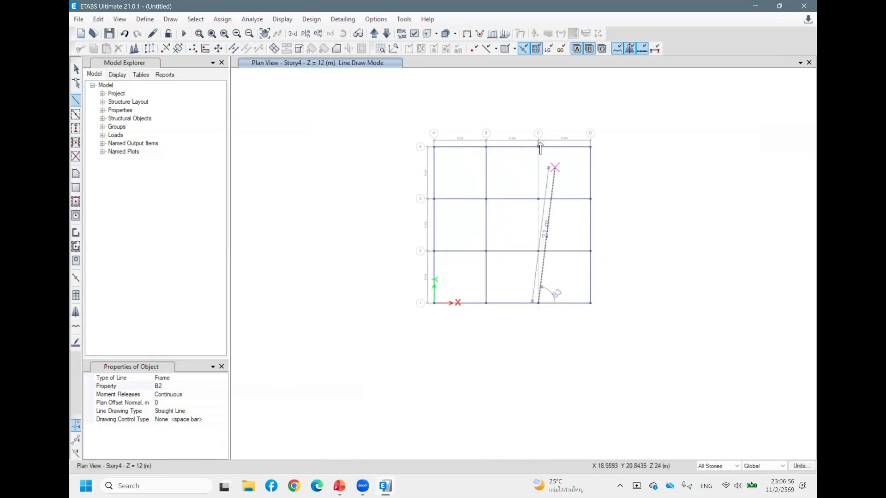
left_click(539, 148)
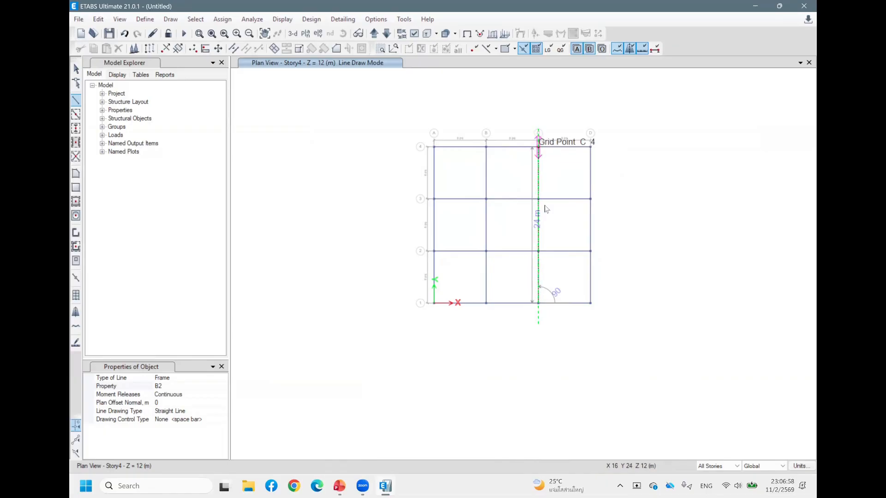
key("Escape")
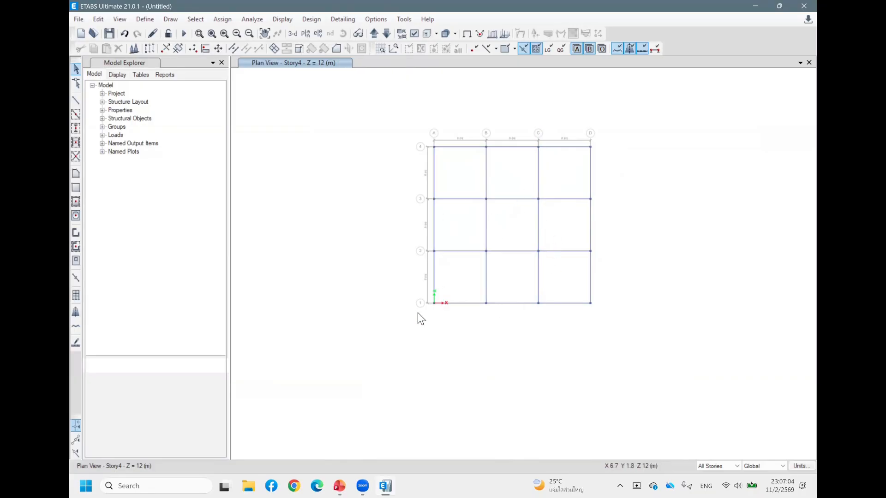
- Check the drawn beams by selecting those on grid lines 1, 2, B and C in plan, and clear the selection
left_click(516, 304)
scroll(504, 300, "up", 2)
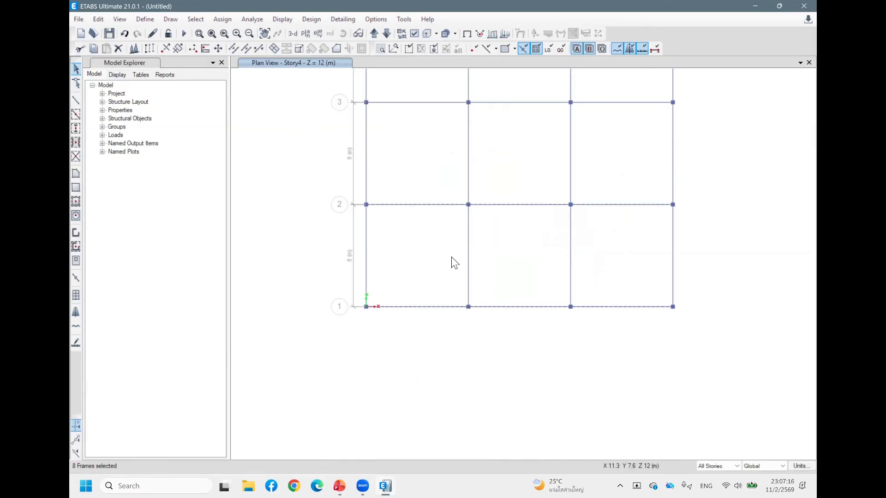
left_click(469, 241)
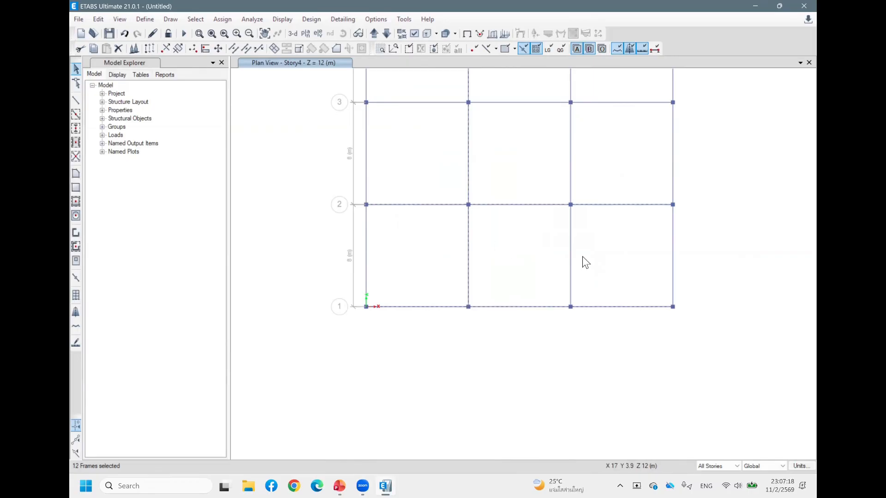
left_click(571, 261)
key("Escape")
scroll(591, 386, "down", 3)
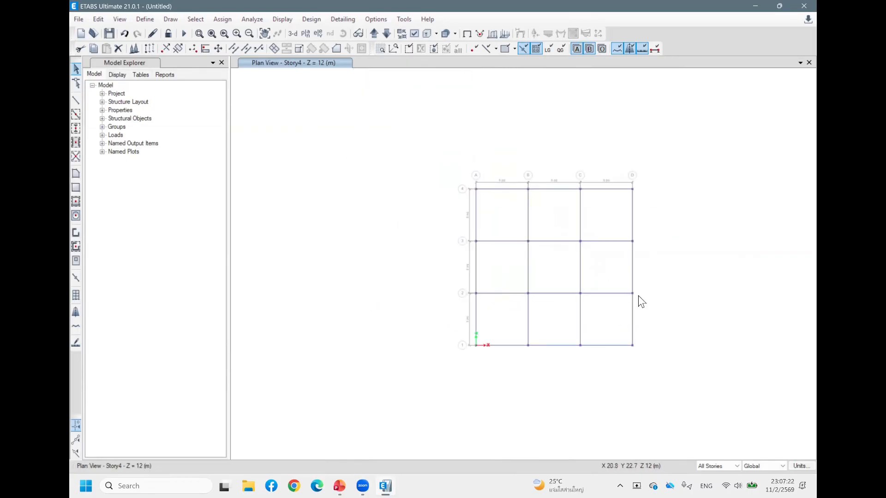
middle_click_drag(635, 252, 599, 212)
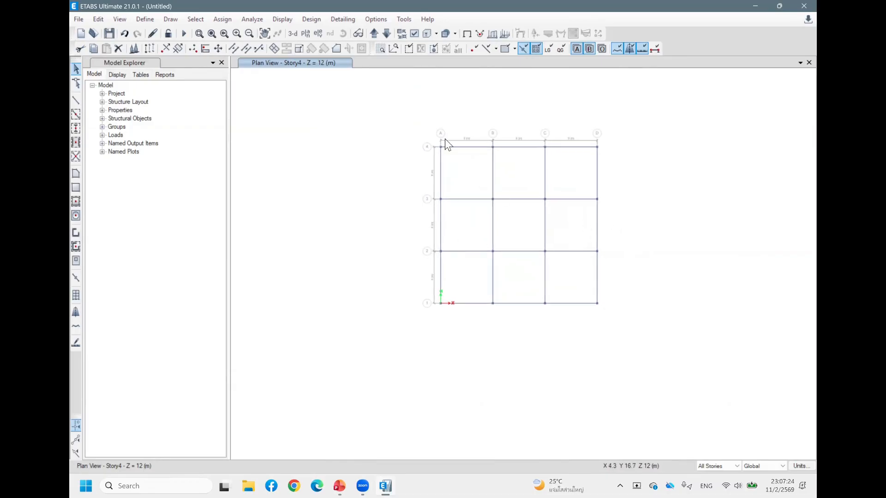
- Show the model in 3-D view and examine the frame on all stories, selecting sample beams and clearing the selection
left_click(293, 34)
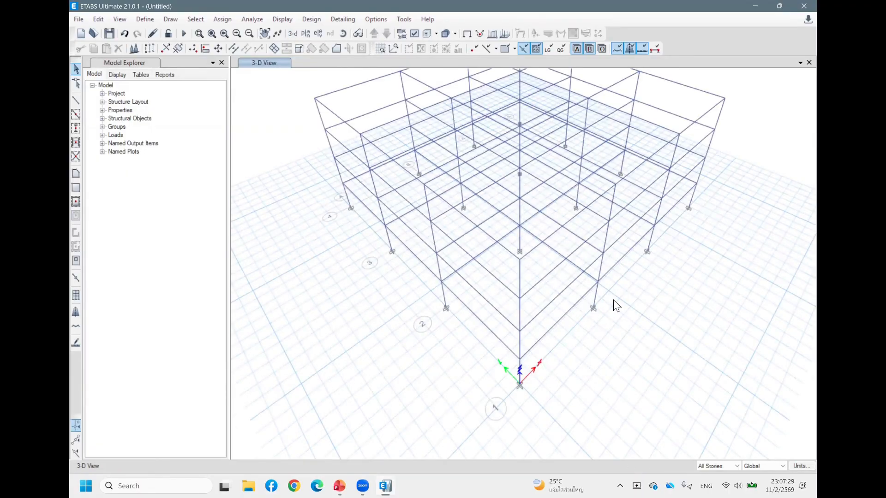
middle_click_drag(613, 300, 619, 266)
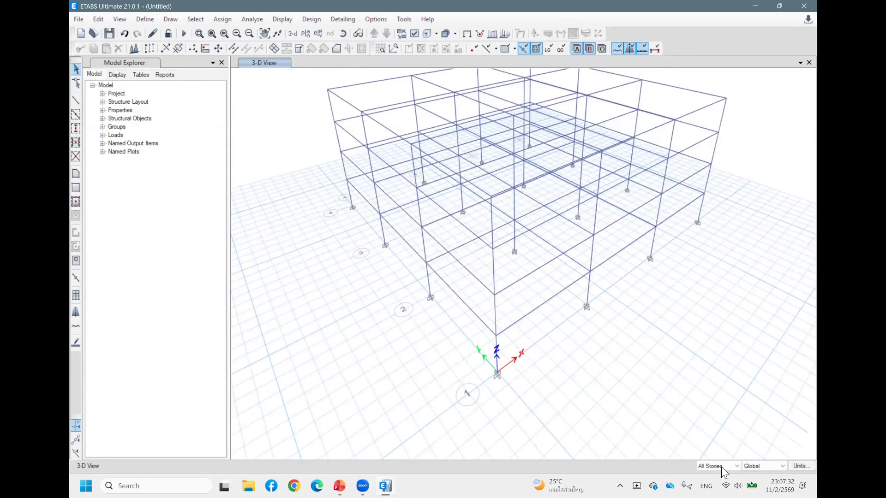
scroll(684, 285, "down", 3)
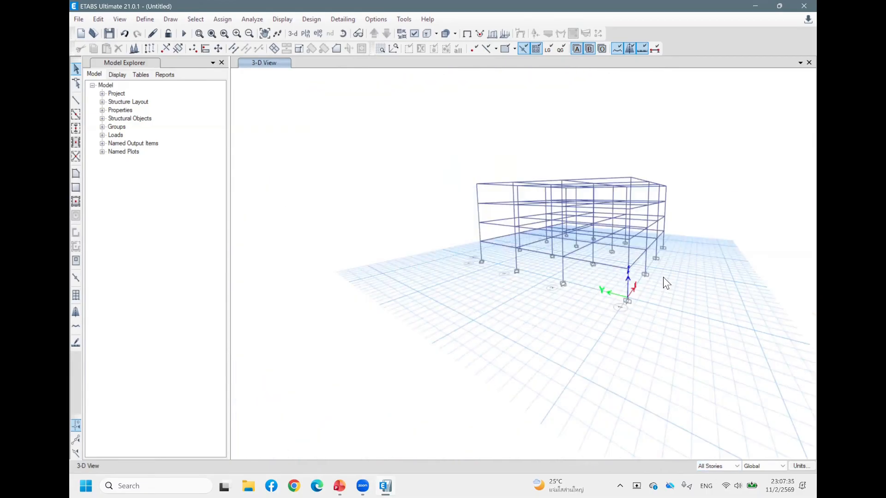
middle_click_drag(494, 222, 470, 217)
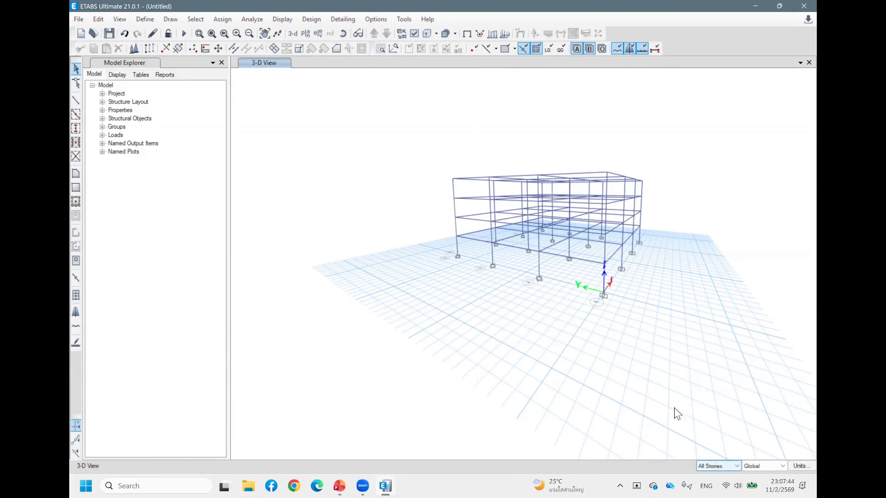
middle_click_drag(623, 212, 555, 208, "shift")
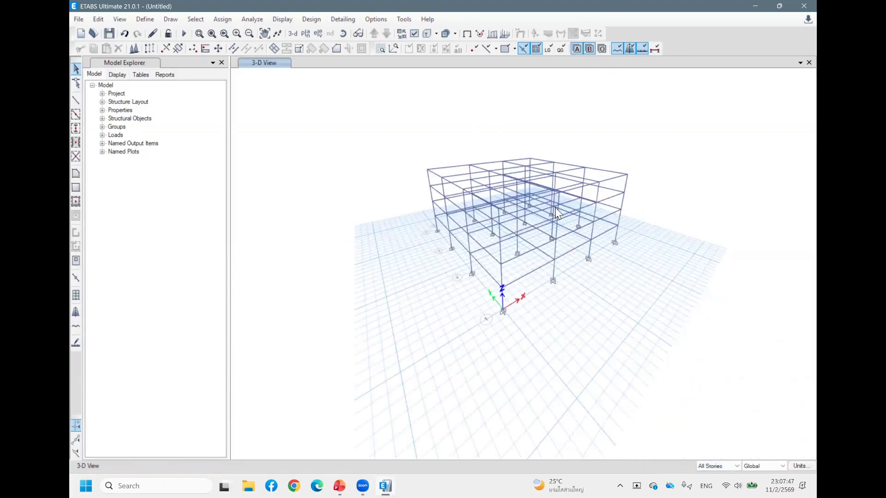
left_click(535, 248)
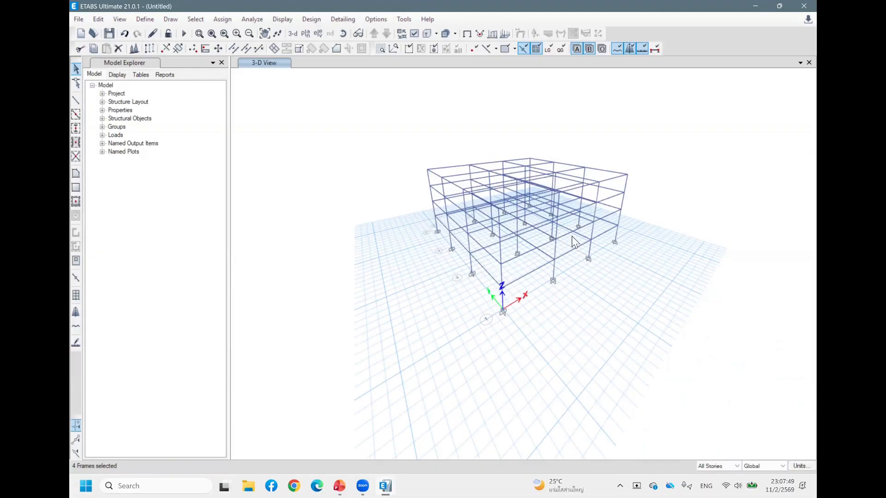
scroll(572, 235, "up", 2)
left_click(595, 239)
scroll(584, 242, "up", 2)
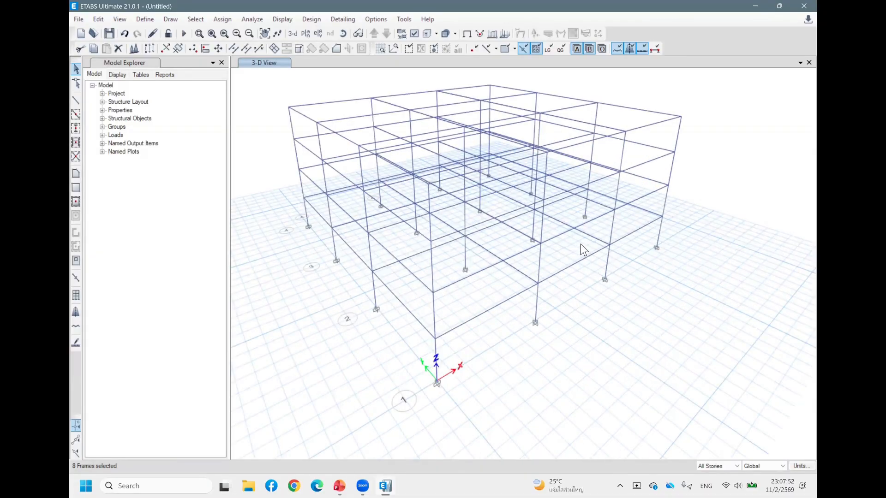
scroll(646, 300, "down", 3)
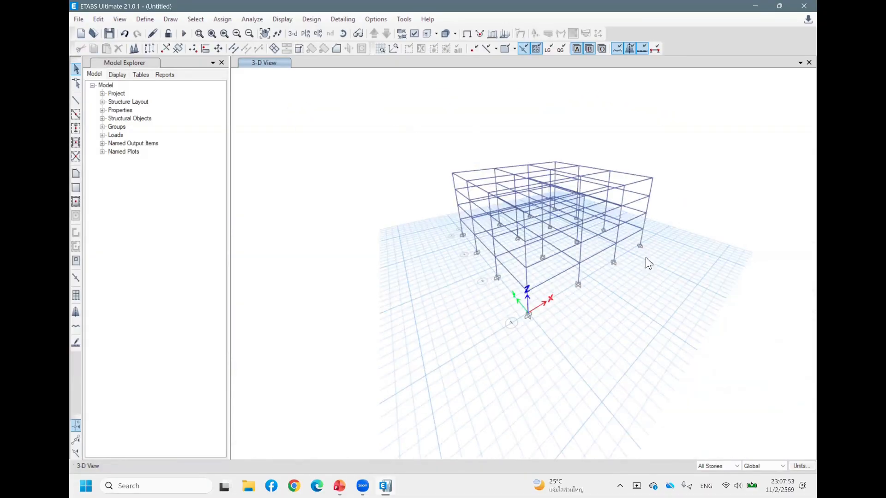
- Select the entire building model and divide its frames using Break at Intersections with Visible Grid Lines
middle_click_drag(688, 332, 388, 128, "shift")
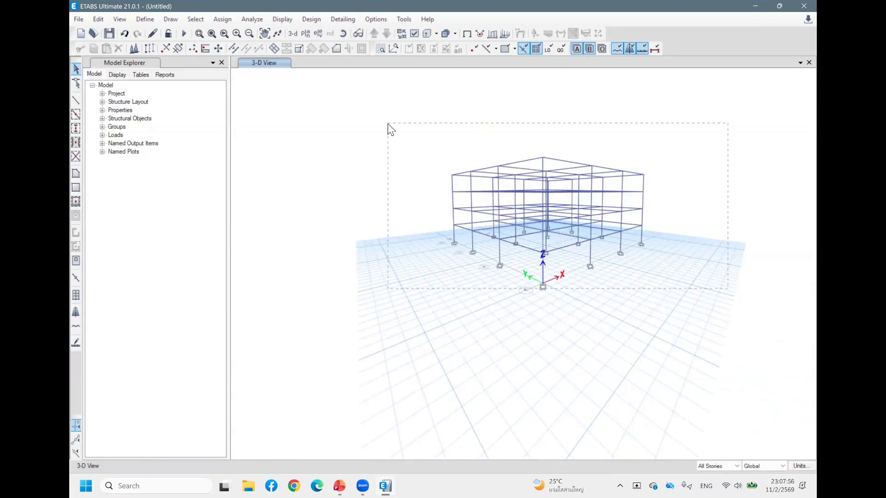
left_click_drag(388, 129, 389, 129)
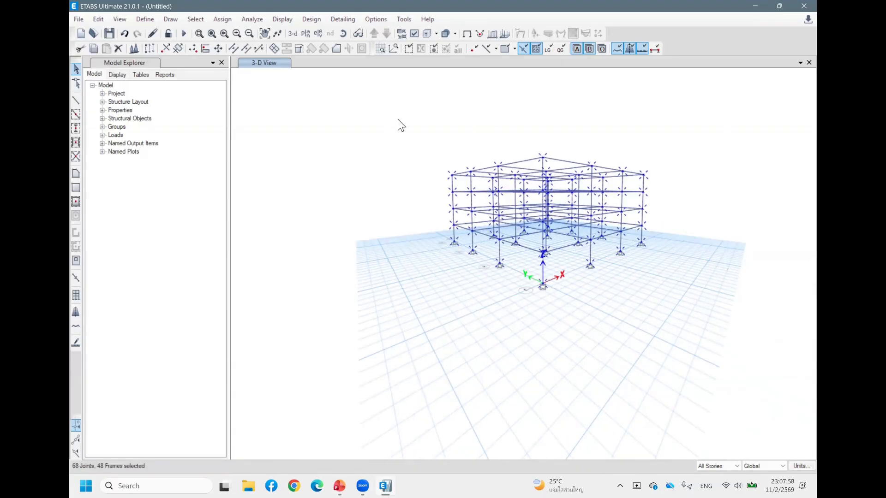
left_click(104, 18)
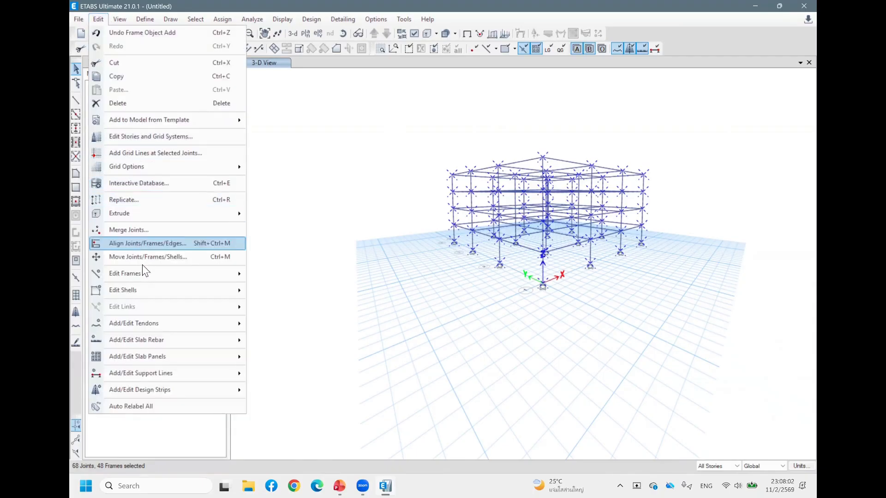
mouse_move(134, 275)
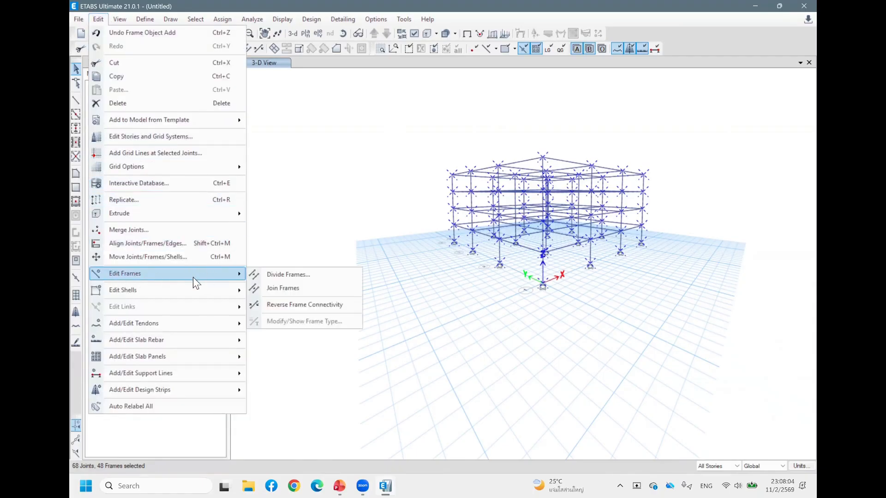
left_click(300, 275)
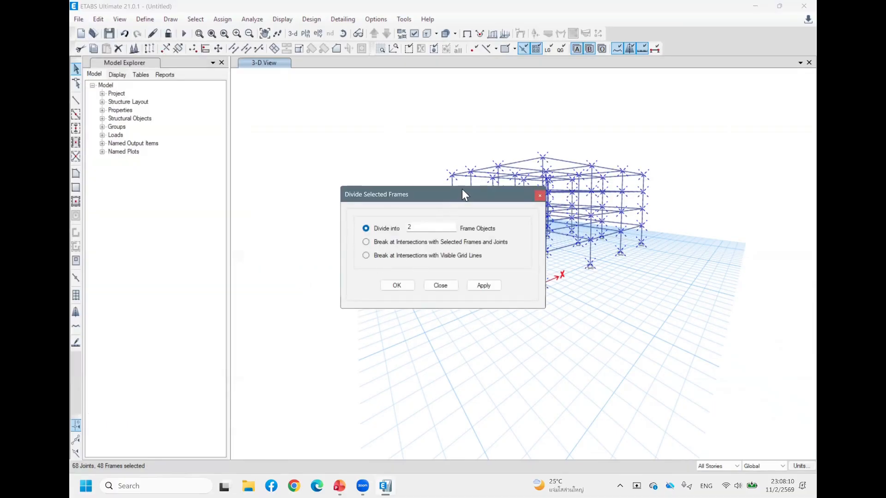
left_click_drag(463, 195, 360, 180)
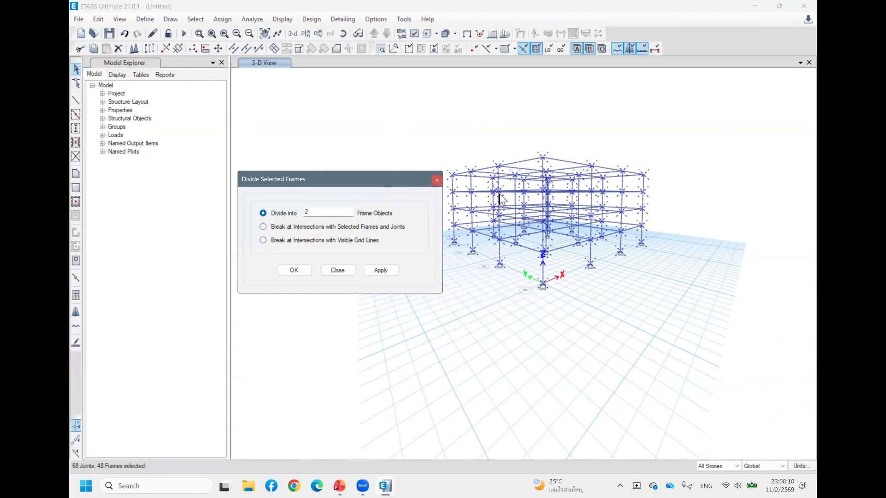
left_click(281, 241)
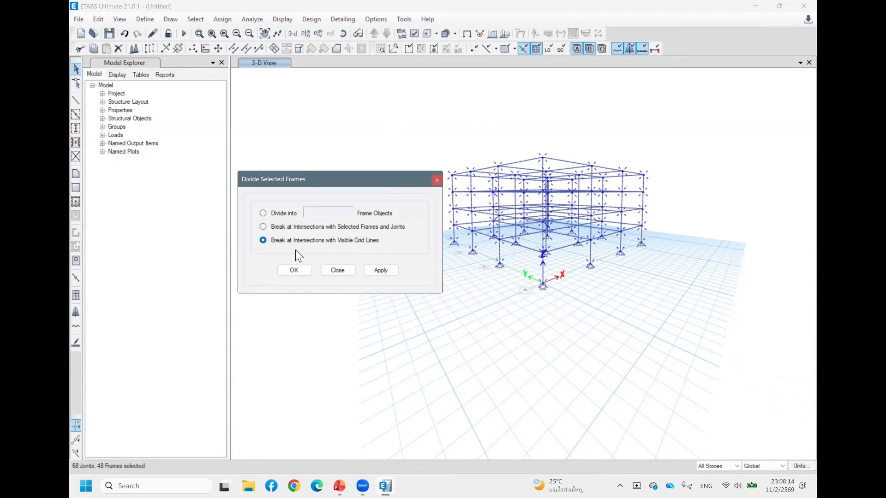
left_click(379, 271)
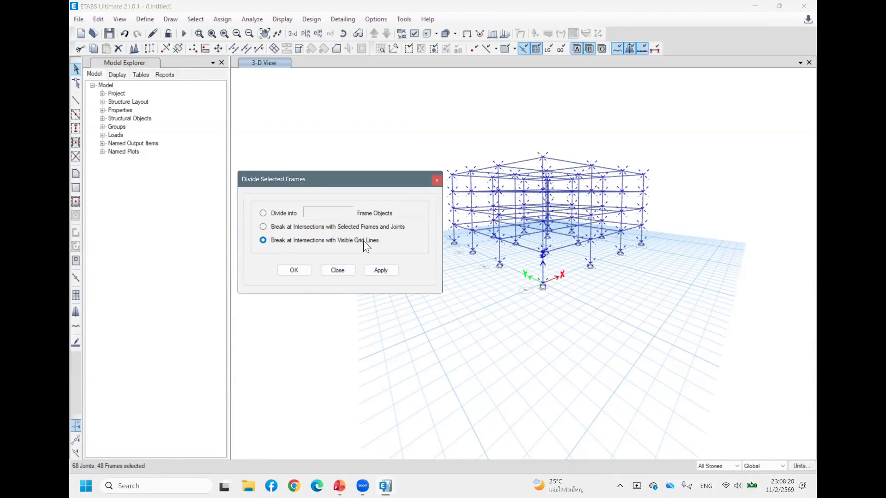
left_click(370, 269)
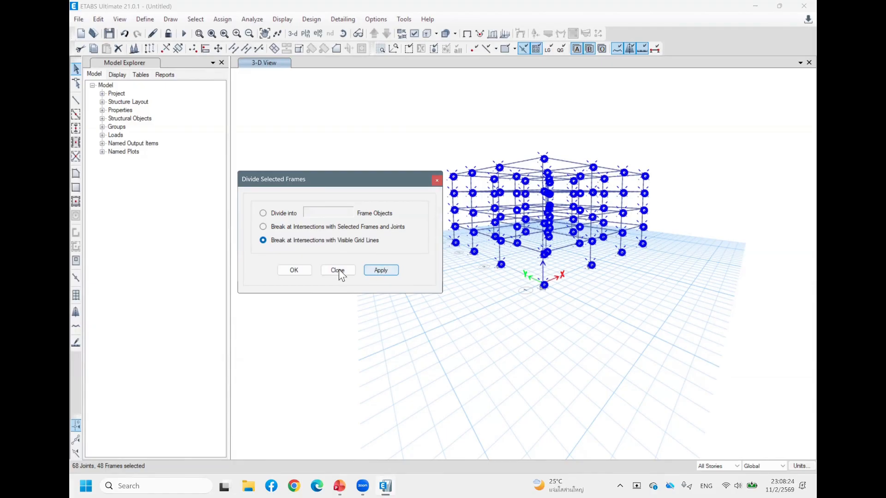
left_click(286, 269)
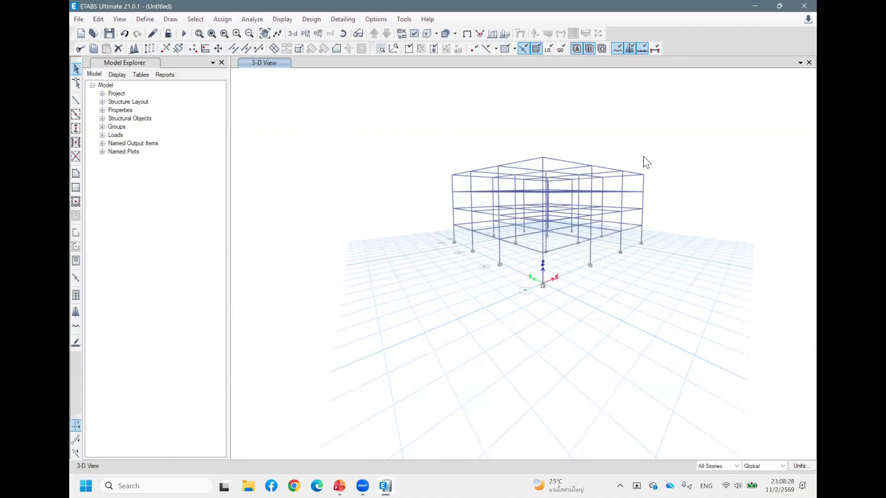
- Check the assignments and geometry of the divided Story1 beam on grid line 2 between A and B
middle_click_drag(642, 174, 599, 217, "shift")
scroll(503, 240, "up", 3)
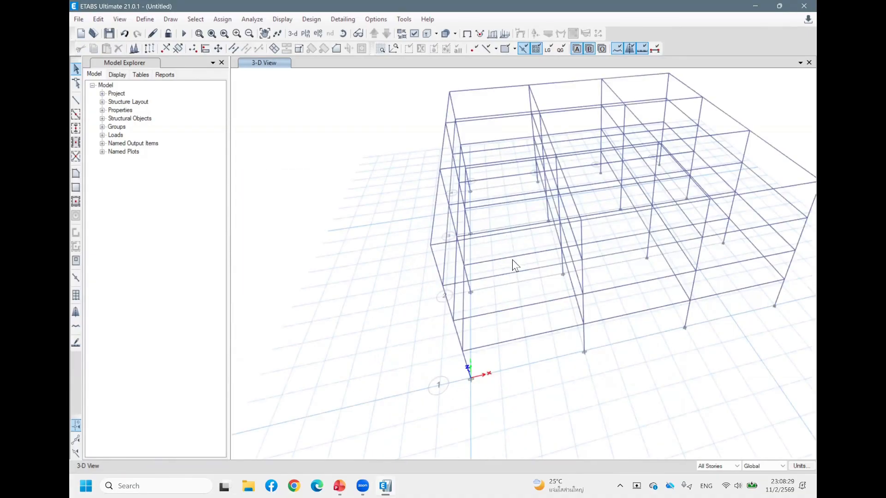
left_click(524, 254)
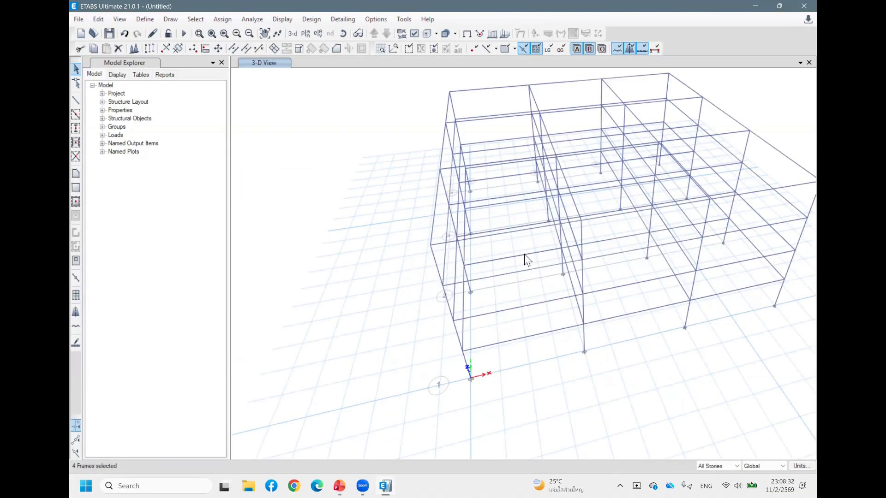
right_click(520, 256)
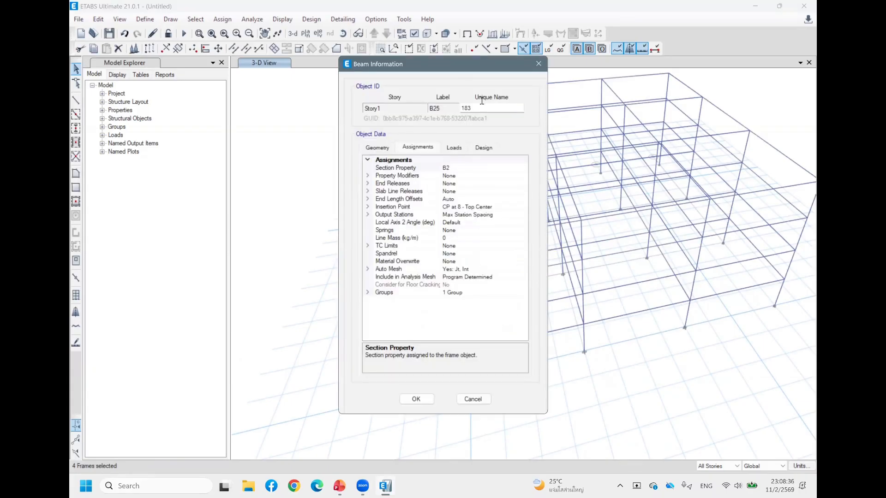
left_click(543, 66)
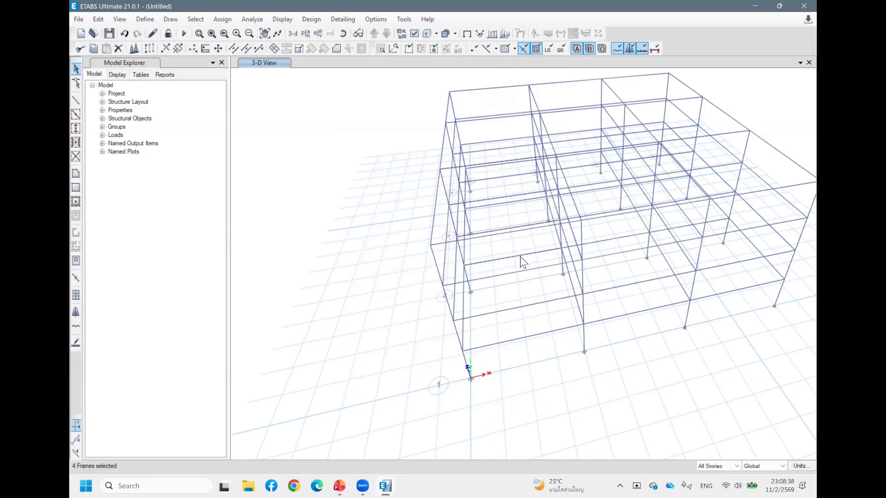
right_click(521, 256)
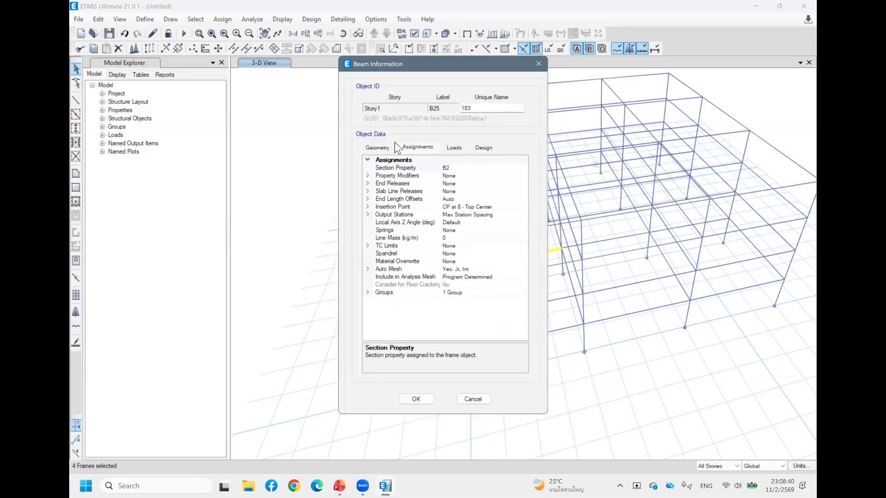
left_click(382, 147)
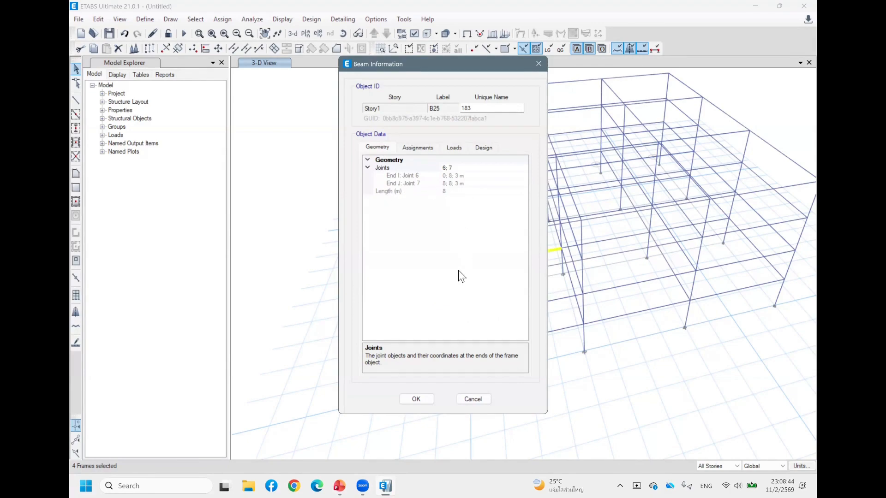
left_click(422, 398)
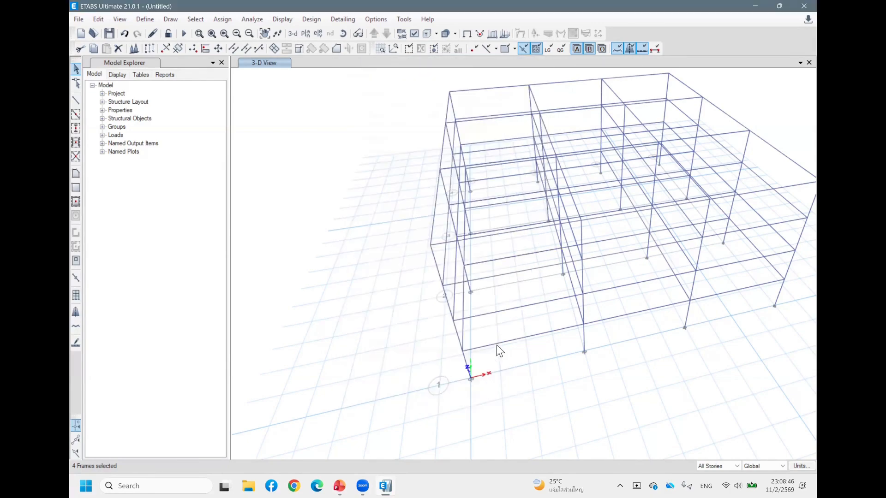
- Review the divided frame in 3-D and open the plan view of Story4
middle_click_drag(502, 266, 572, 215)
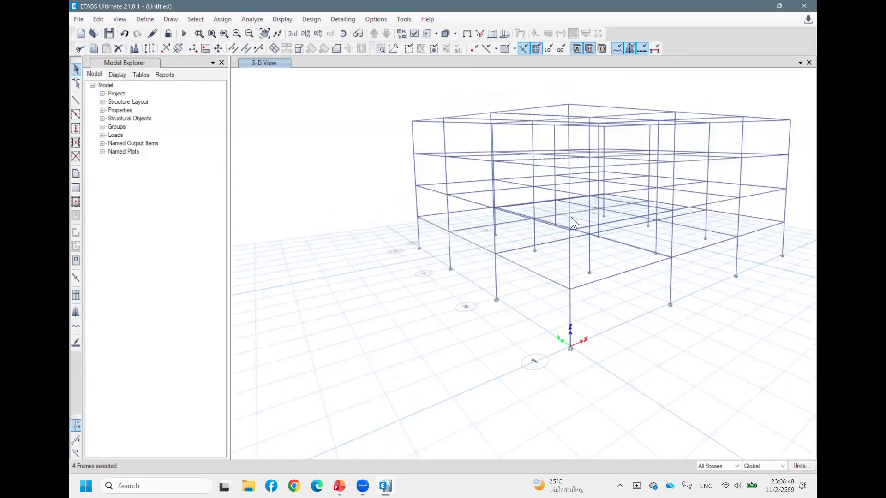
middle_click_drag(559, 183, 498, 169)
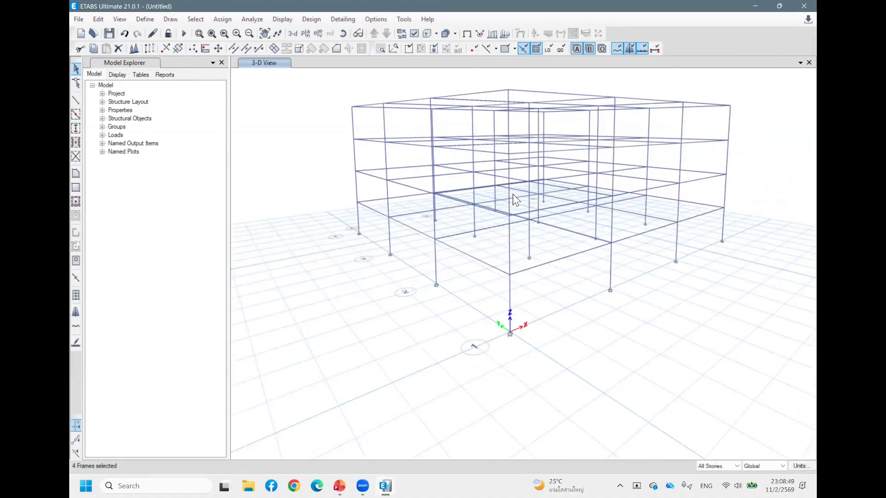
scroll(514, 195, "down", 5)
middle_click_drag(509, 221, 346, 66, "shift")
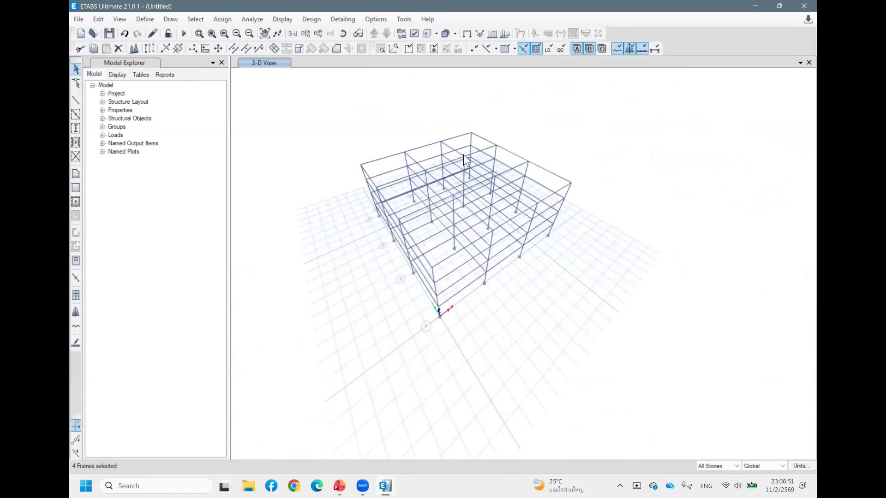
middle_click_drag(464, 155, 459, 146, "shift")
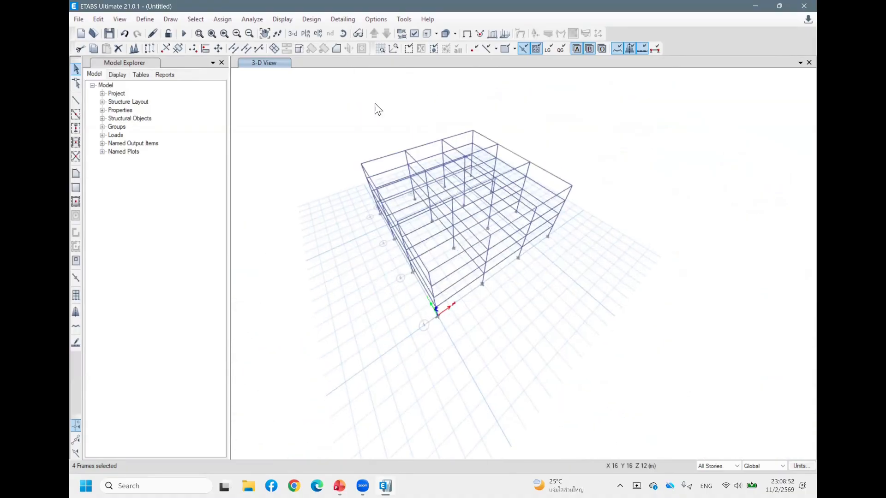
left_click(304, 33)
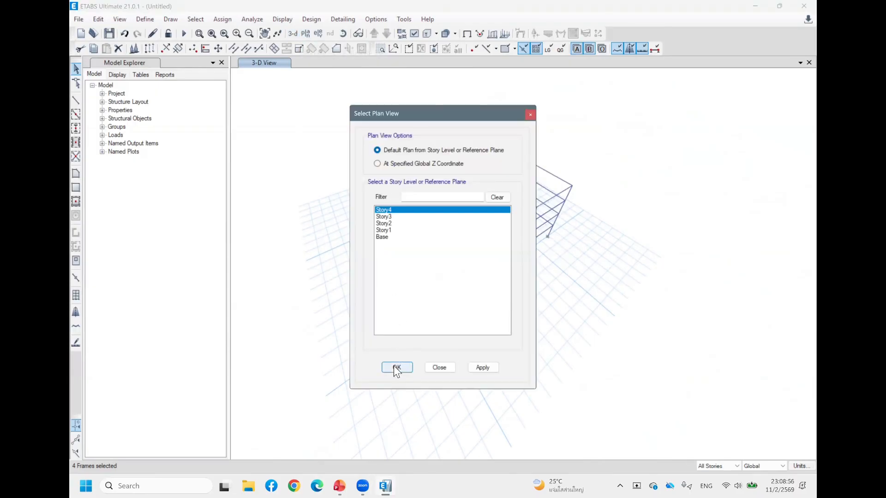
key("Return")
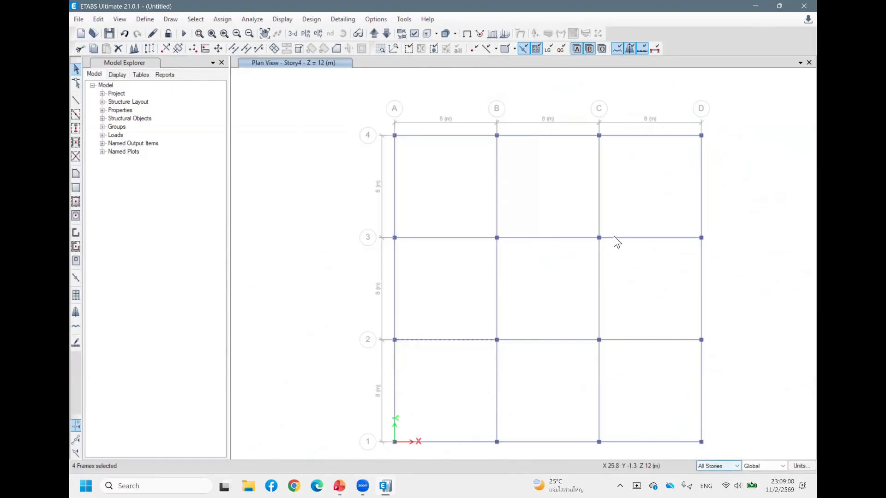
middle_click_drag(577, 279, 557, 235)
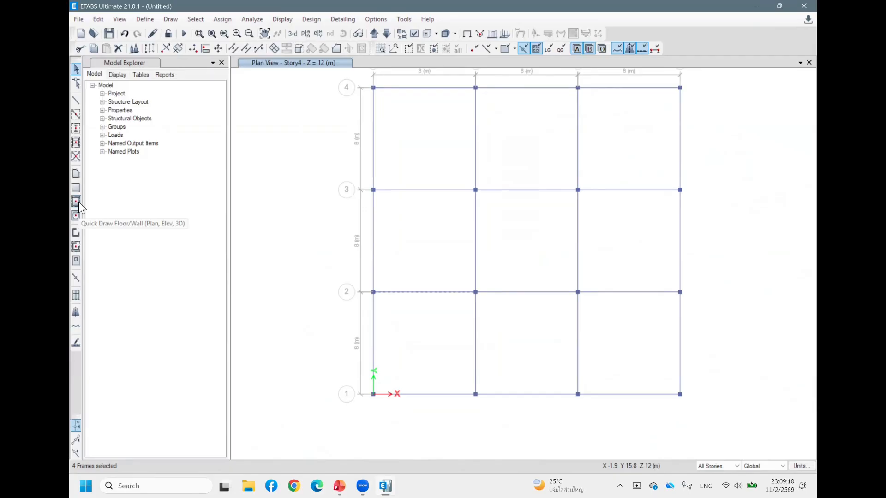
- Draw an S1 floor area over the bay between grid lines A–B and 3–4, corner by corner
left_click(76, 173)
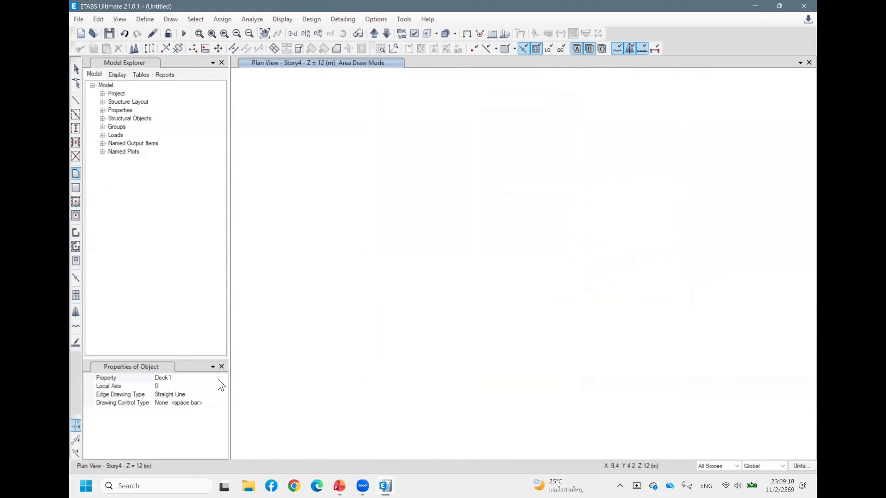
left_click(197, 382)
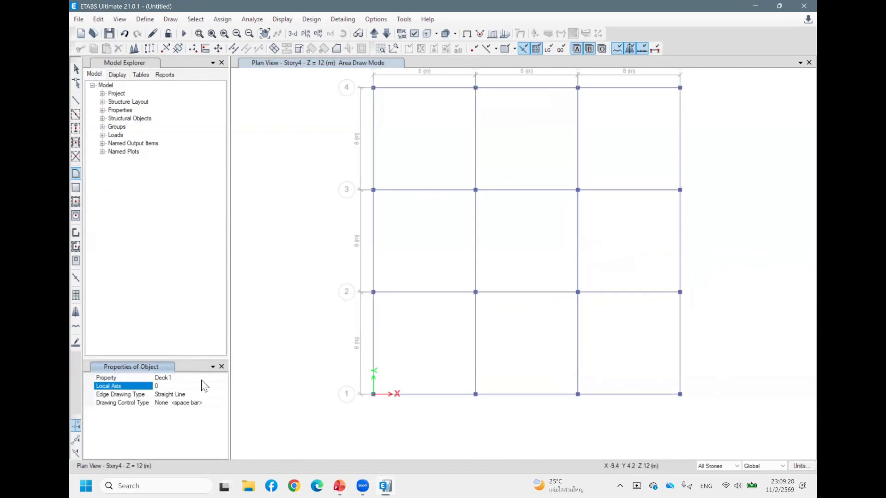
left_click(190, 380)
left_click(224, 378)
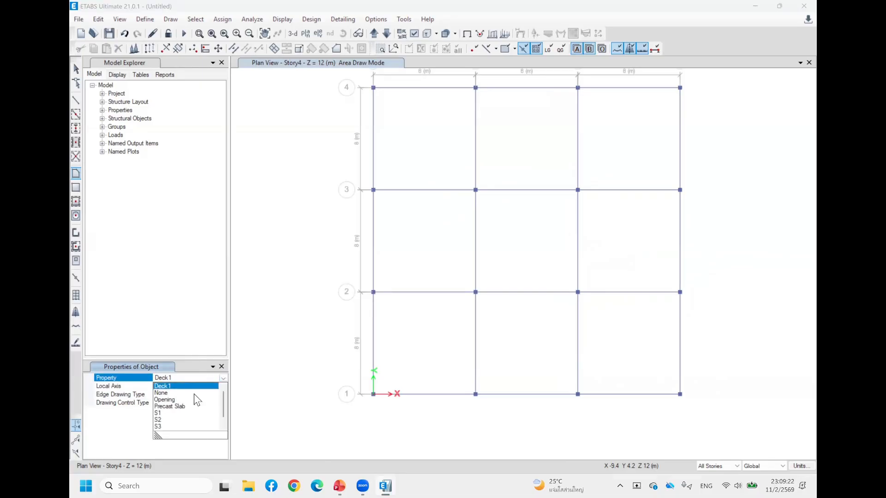
left_click(165, 413)
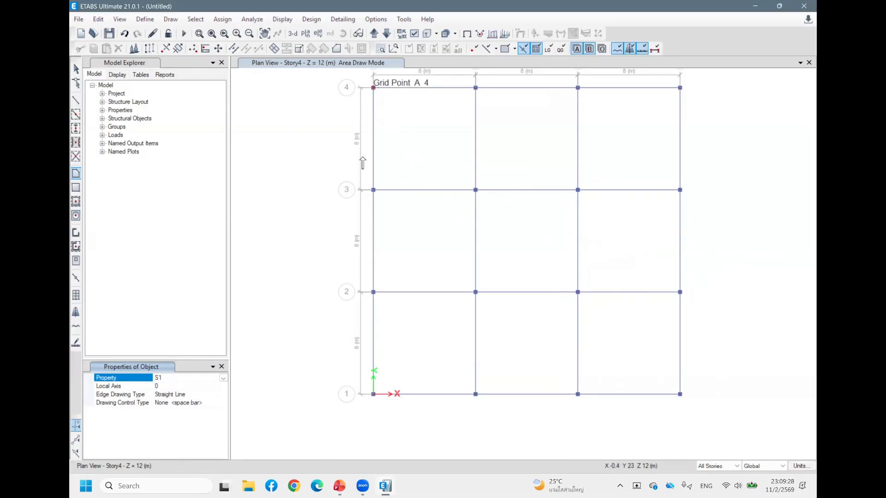
left_click(373, 87)
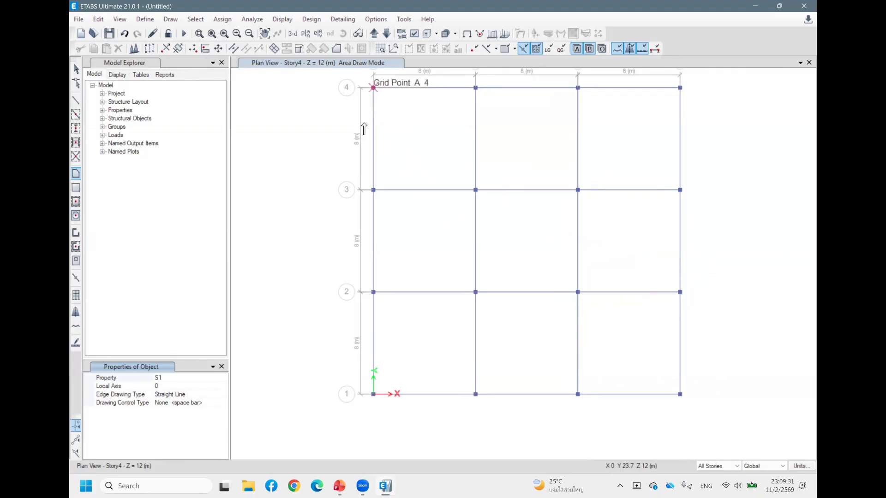
left_click(374, 190)
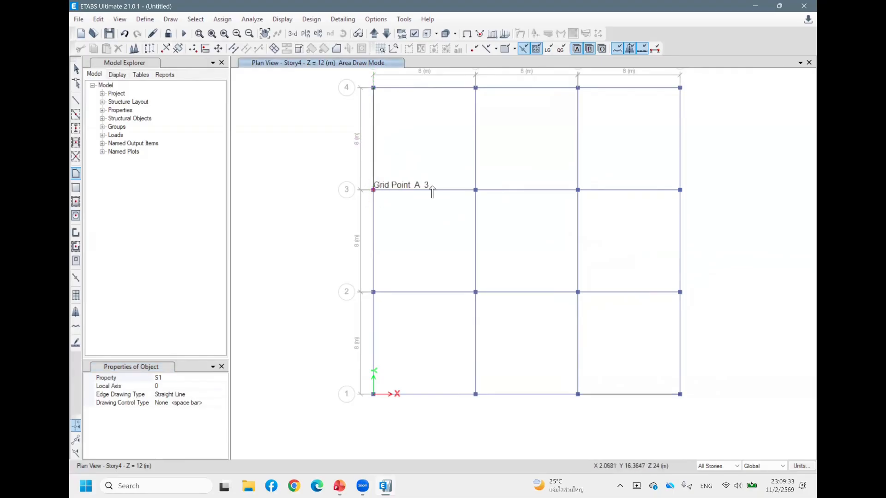
left_click(475, 189)
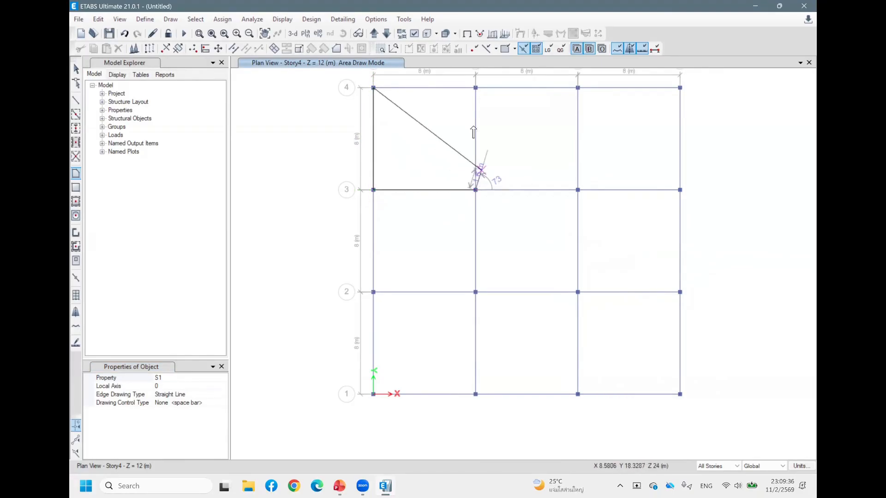
left_click(476, 88)
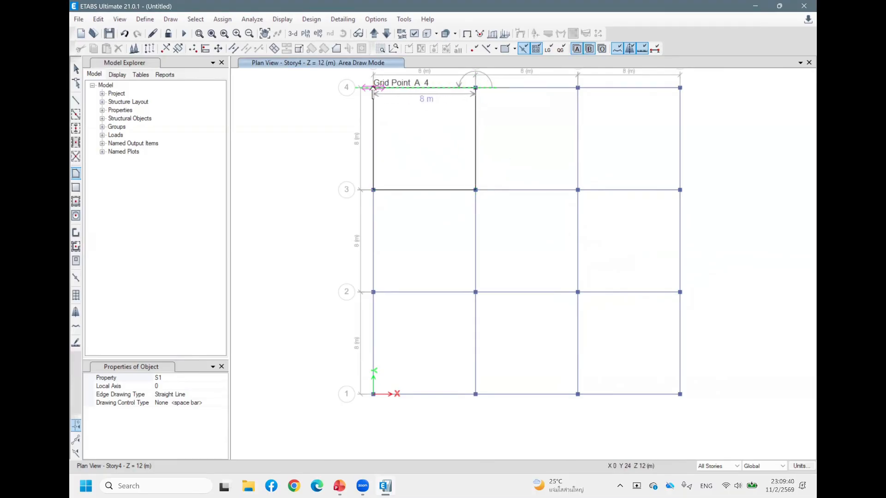
double_click(373, 87)
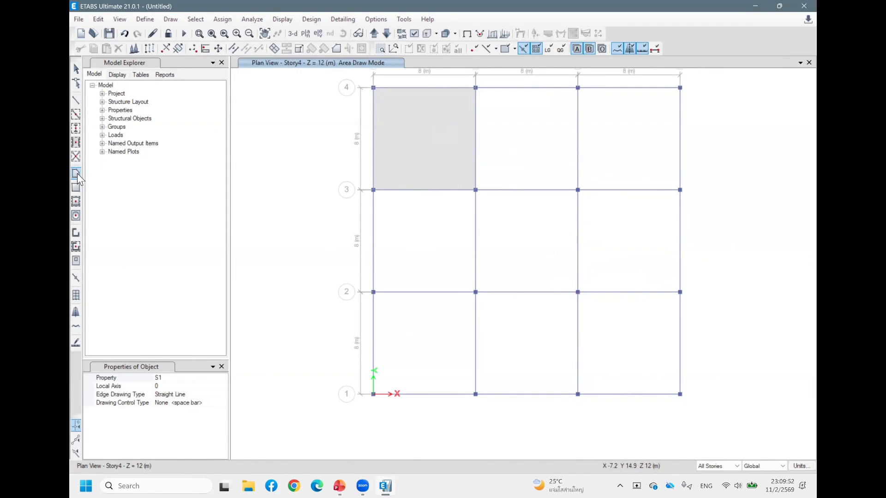
- Quick-draw S1 floor areas in every remaining bay of the Story4 plan except the centre bay between grids B–C and 2–3
left_click(75, 204)
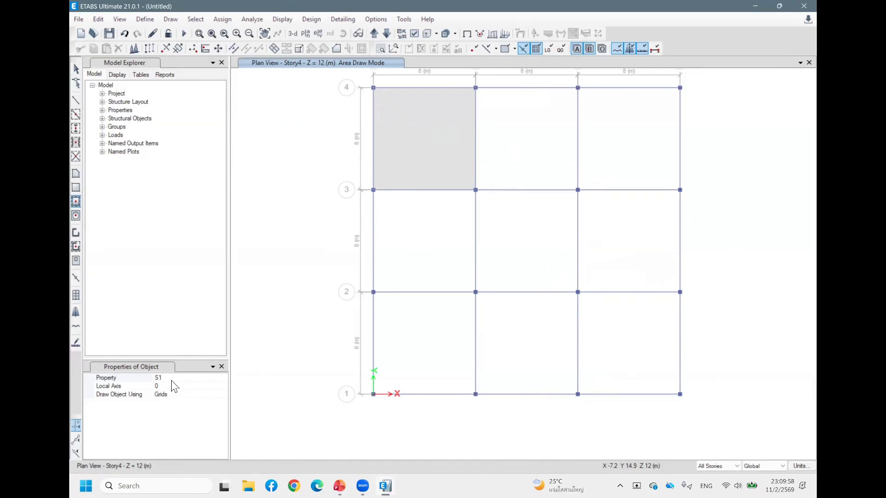
left_click(421, 249)
left_click(445, 351)
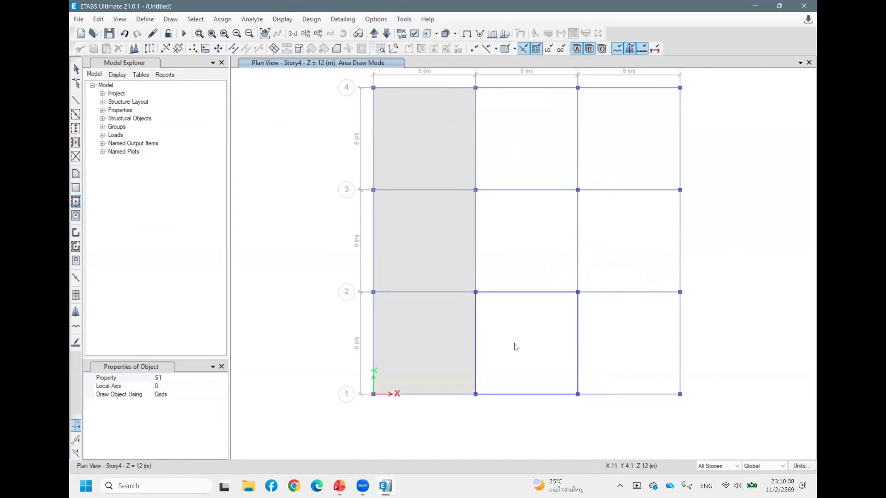
left_click(549, 353)
left_click(627, 354)
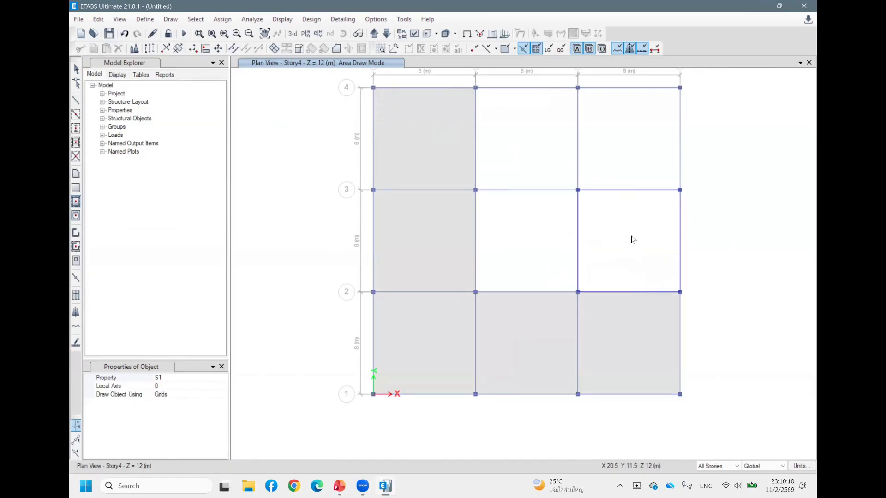
left_click(633, 240)
left_click(639, 149)
left_click(536, 147)
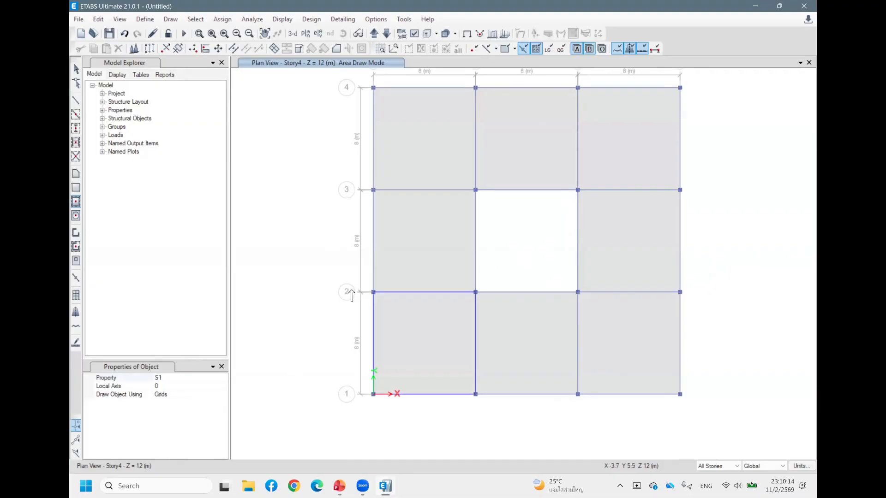
- Fill the centre bay between grids B–C and 2–3 with a Precast Slab floor area and exit the drawing mode
left_click(224, 377)
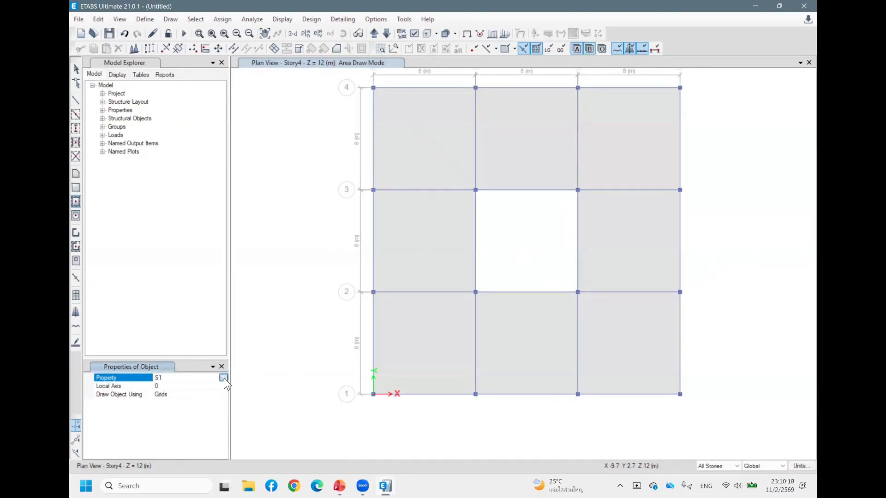
left_click(223, 378)
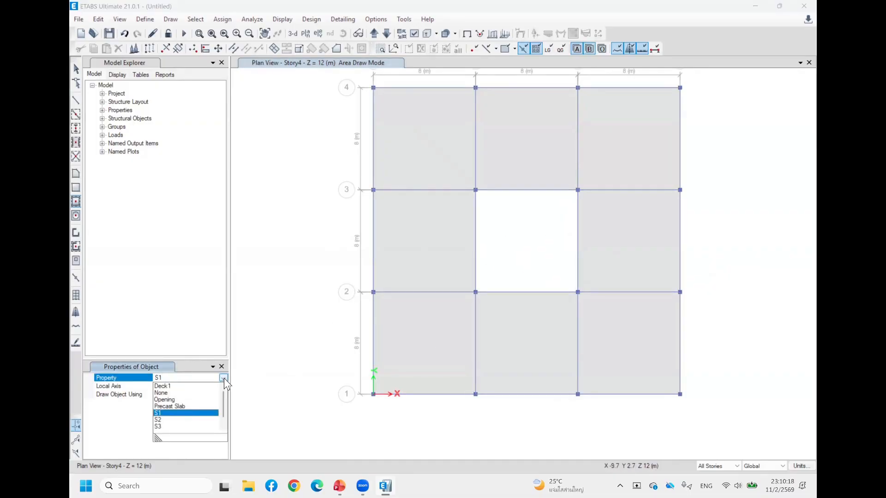
left_click(170, 406)
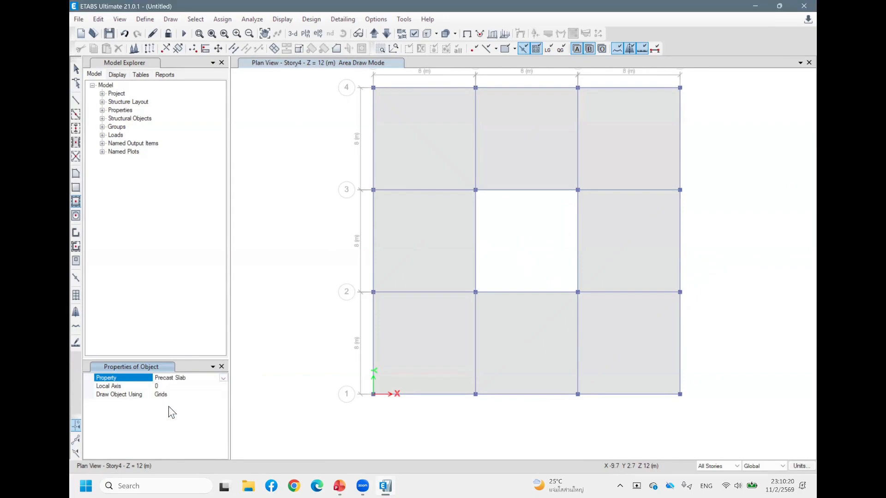
left_click(536, 253)
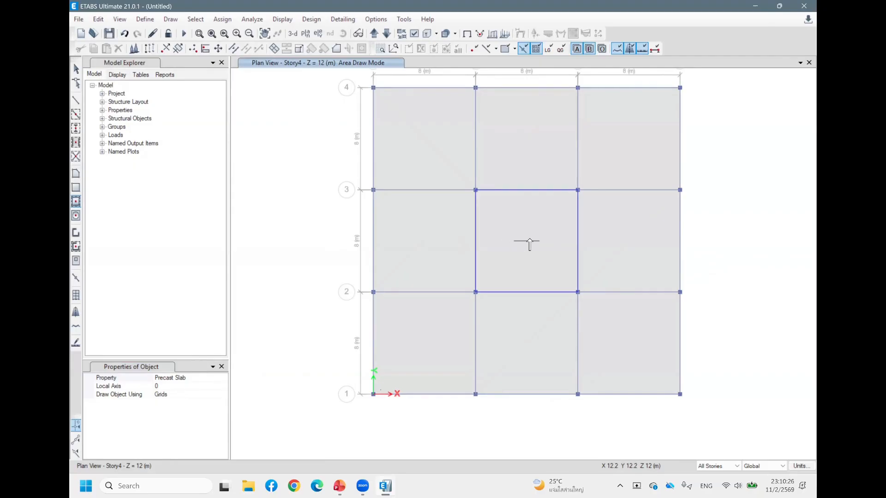
scroll(529, 243, "up", 3)
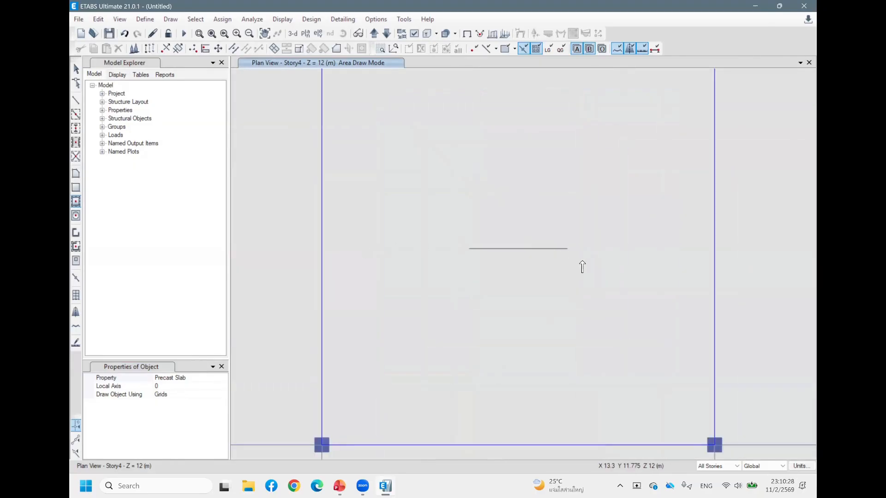
scroll(583, 266, "down", 4)
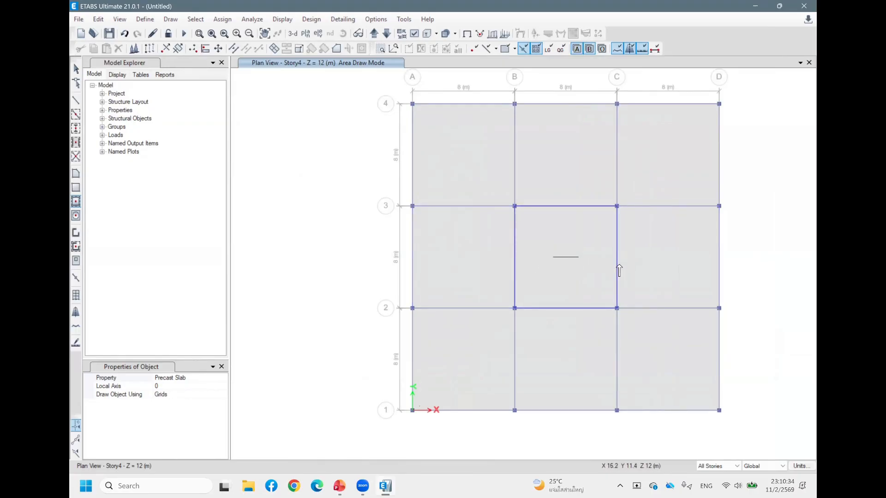
key("Escape")
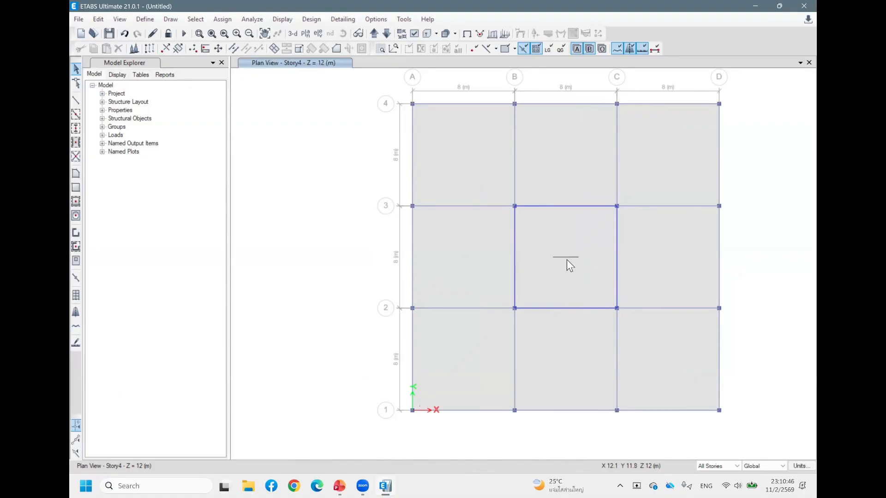
- Review the geometry and assignments of the Story4 centre-bay precast slab and set its Local Axis 2 Angle to 90 degrees
right_click(562, 237)
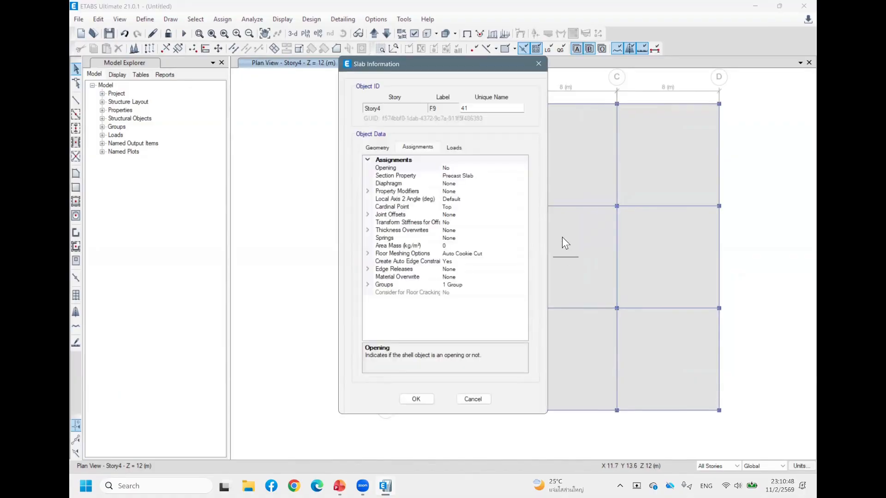
left_click(374, 149)
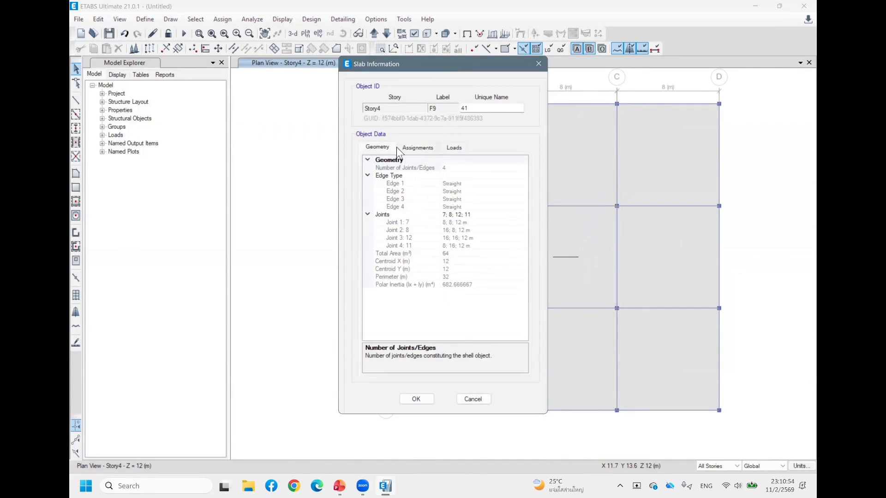
left_click(416, 148)
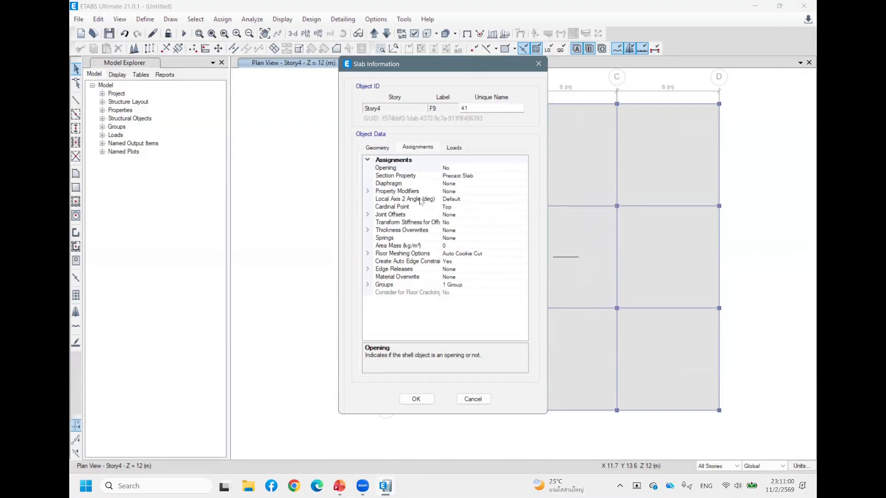
left_click(469, 198)
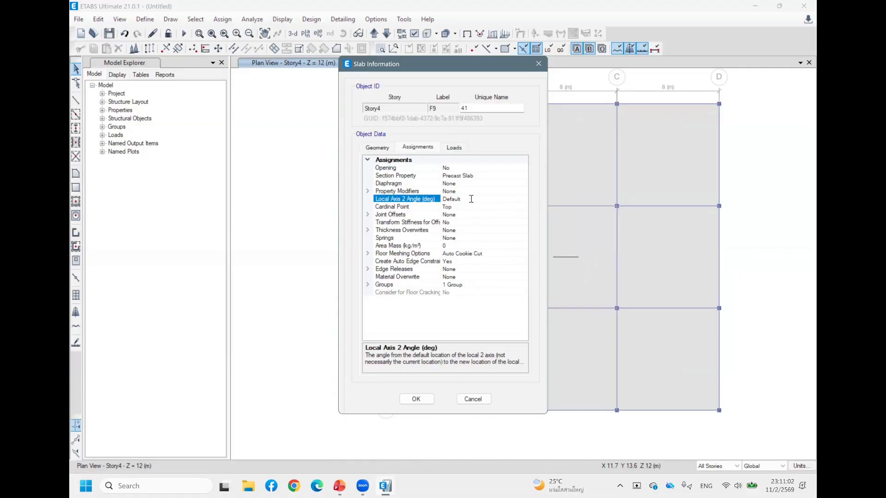
left_click_drag(469, 198, 440, 202)
type("90")
left_click_drag(459, 65, 351, 54)
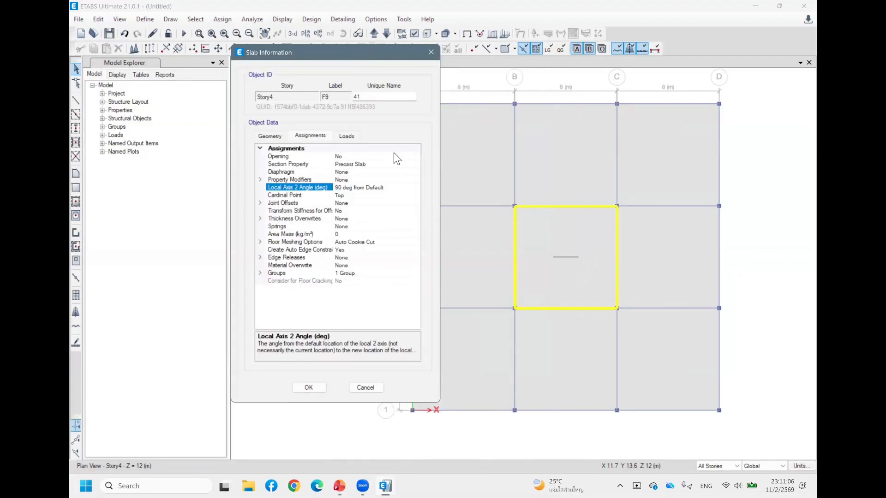
left_click(309, 387)
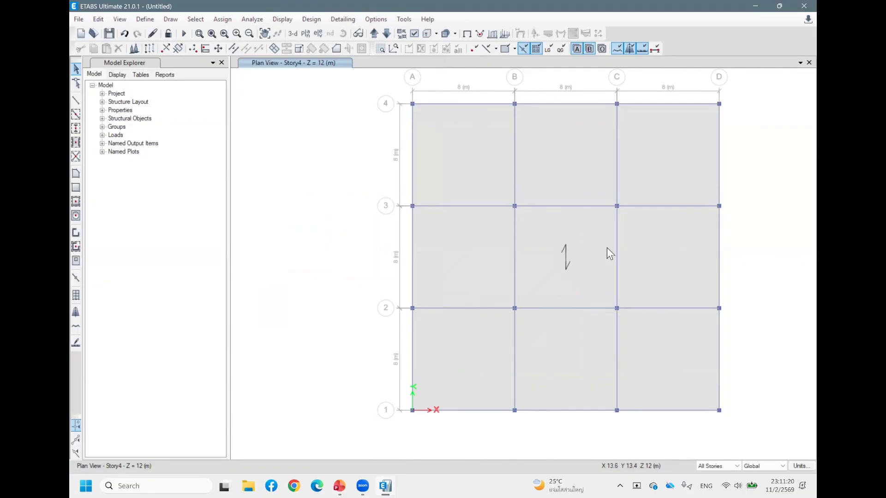
- Assign shell local axes with a 0-degree rotation from the default orientation to the centre-bay precast slab on all stories
left_click(575, 228)
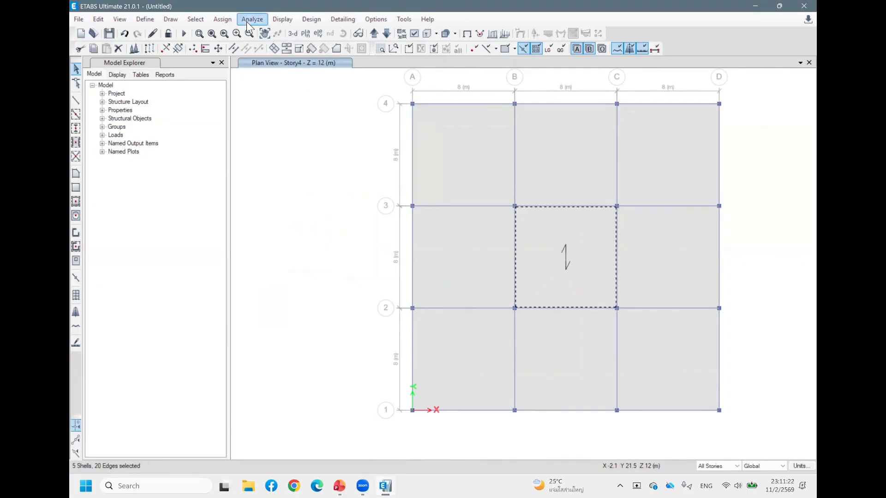
left_click(304, 19)
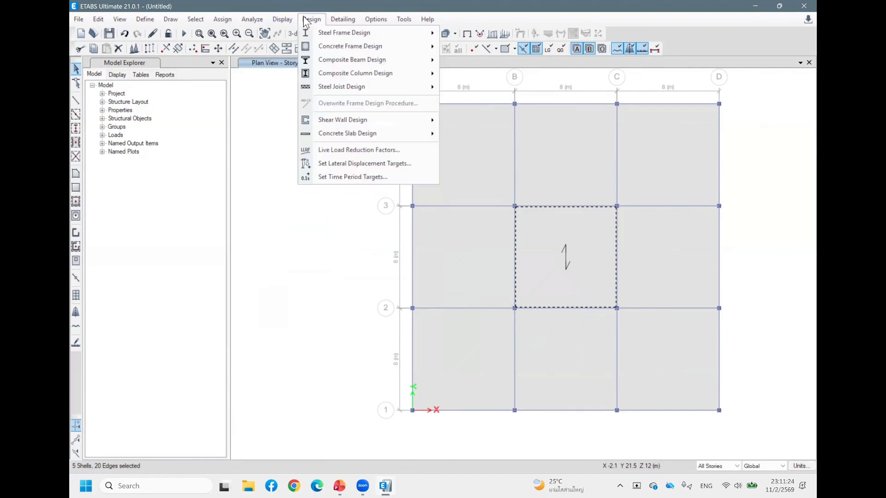
mouse_move(226, 24)
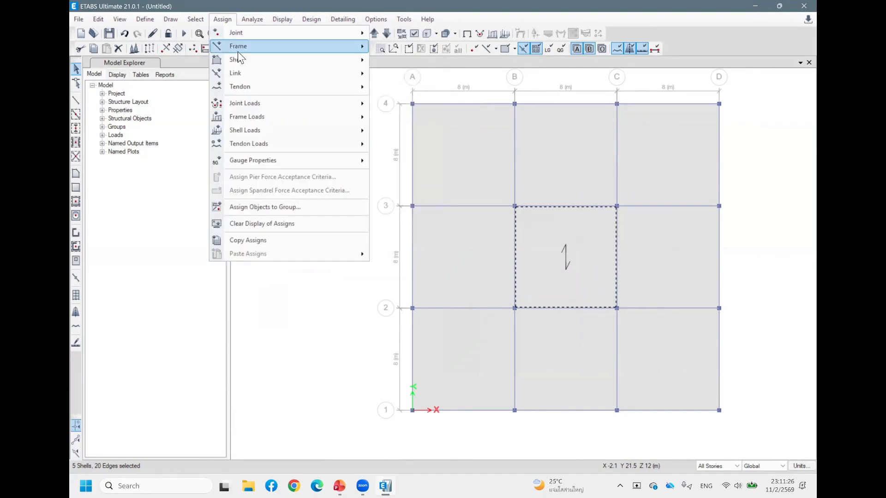
mouse_move(272, 59)
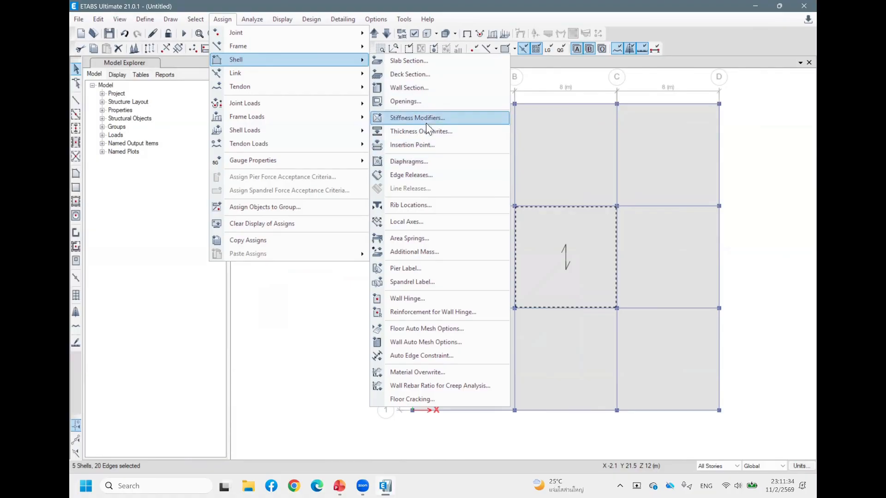
left_click(420, 224)
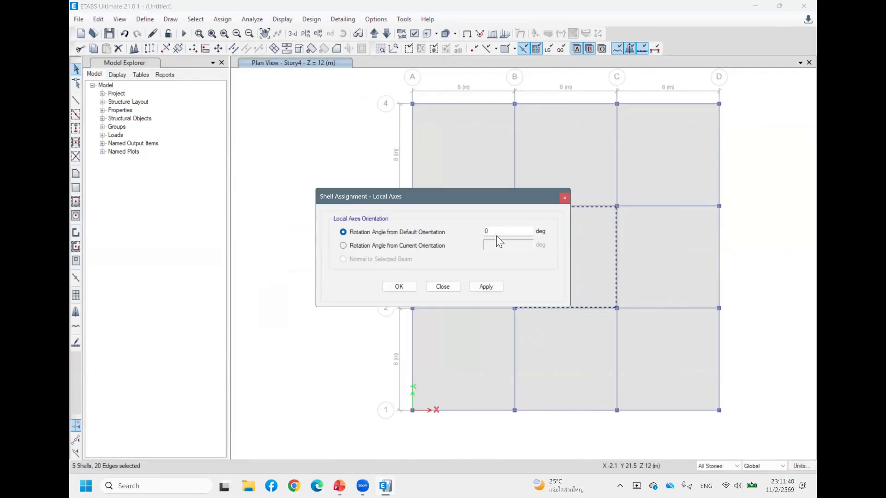
left_click(511, 232)
left_click_drag(500, 194, 400, 174)
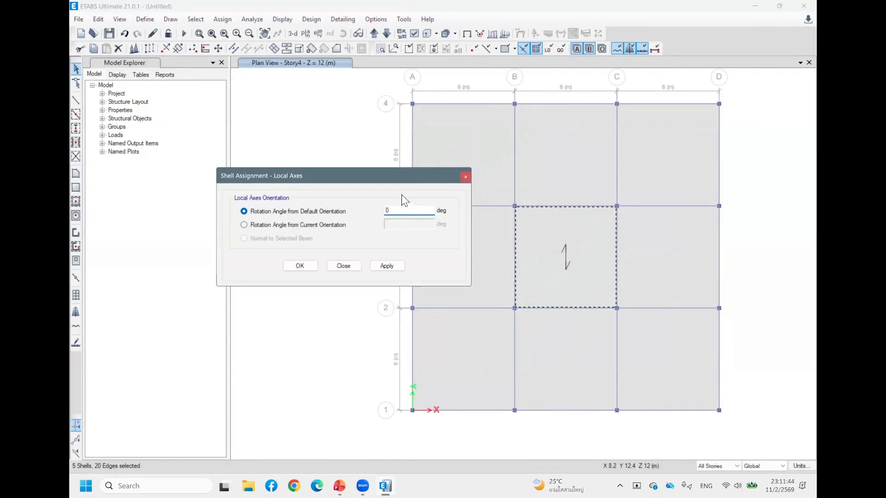
left_click(381, 267)
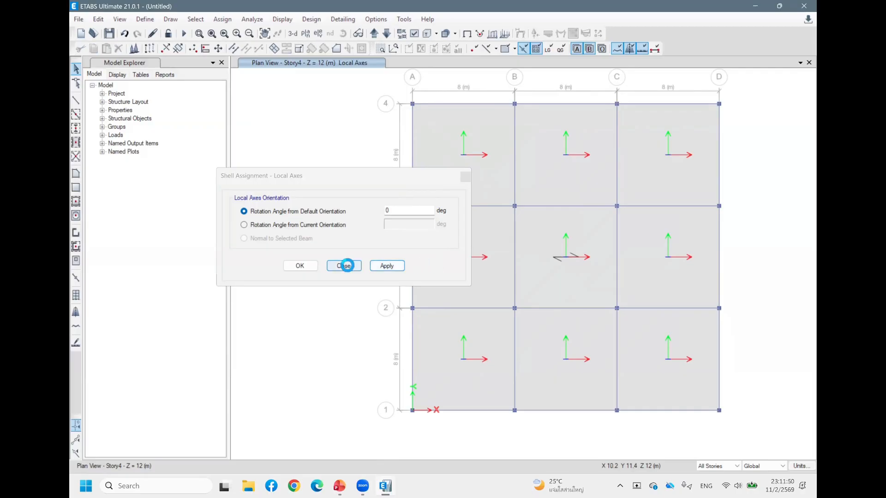
left_click(344, 266)
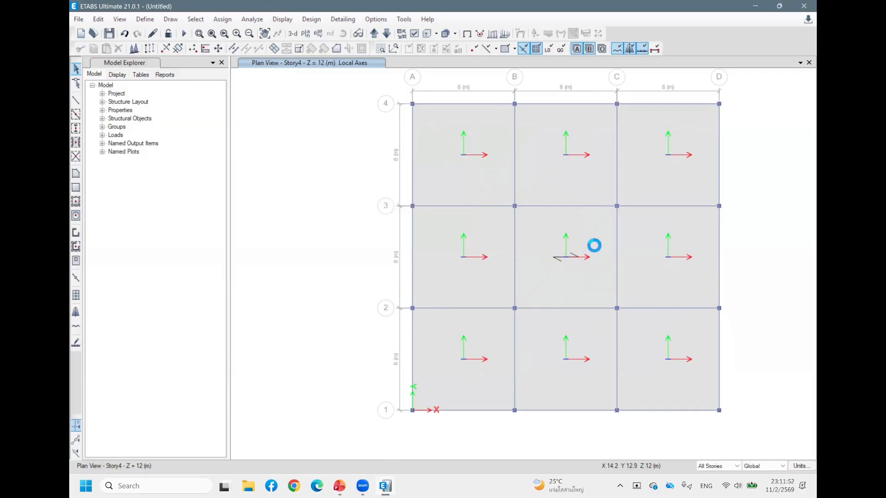
- Clear the displayed local axes assignments from the Story4 plan
scroll(586, 246, "down", 3)
scroll(584, 249, "up", 3)
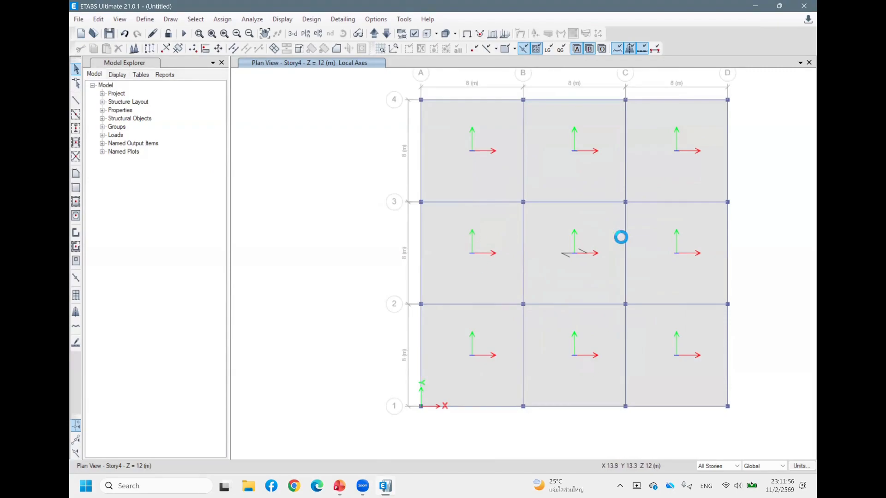
scroll(564, 268, "down", 5)
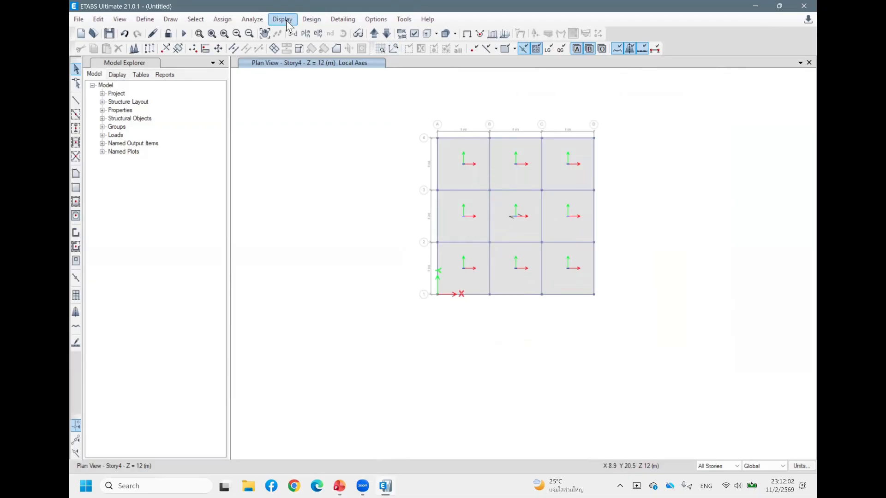
left_click(232, 20)
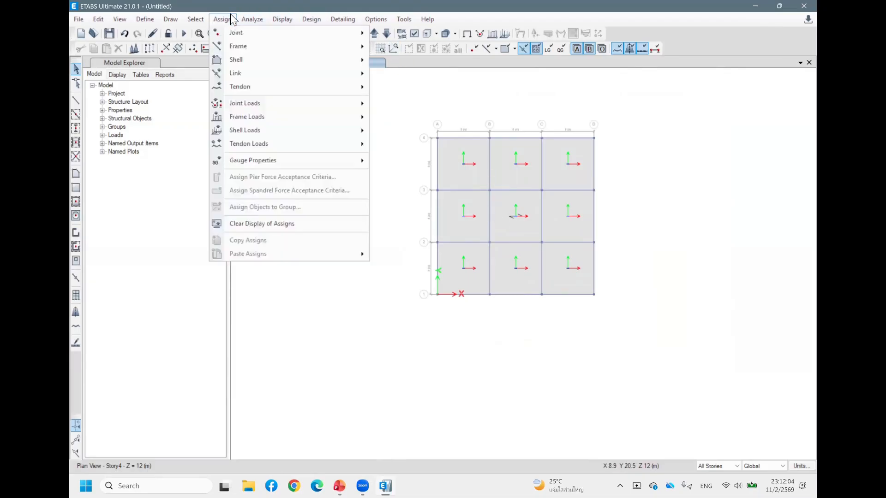
left_click(232, 19)
left_click(222, 21)
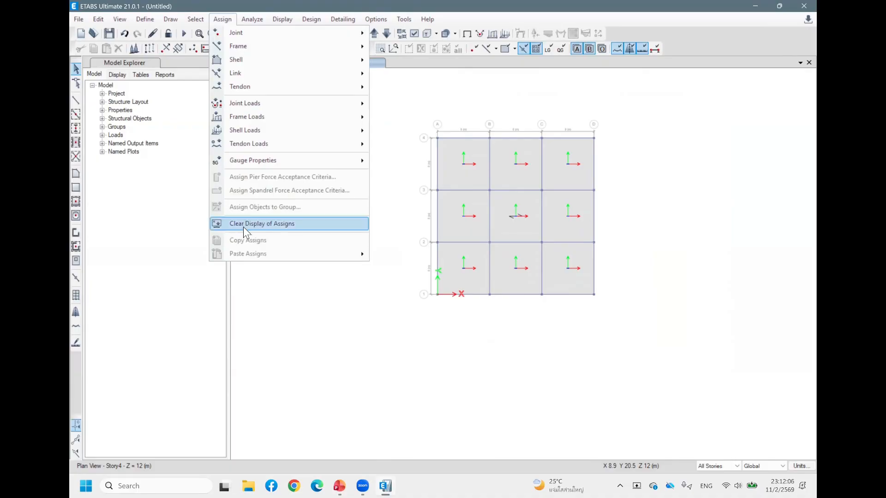
left_click(289, 223)
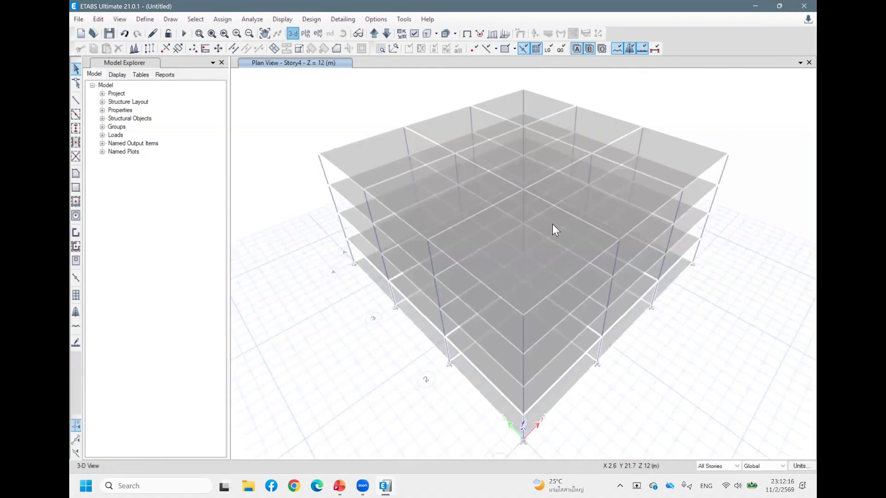
- Examine the floor slabs on all stories from several angles in the 3-D view
middle_click_drag(602, 300, 476, 235)
scroll(475, 234, "up", 3)
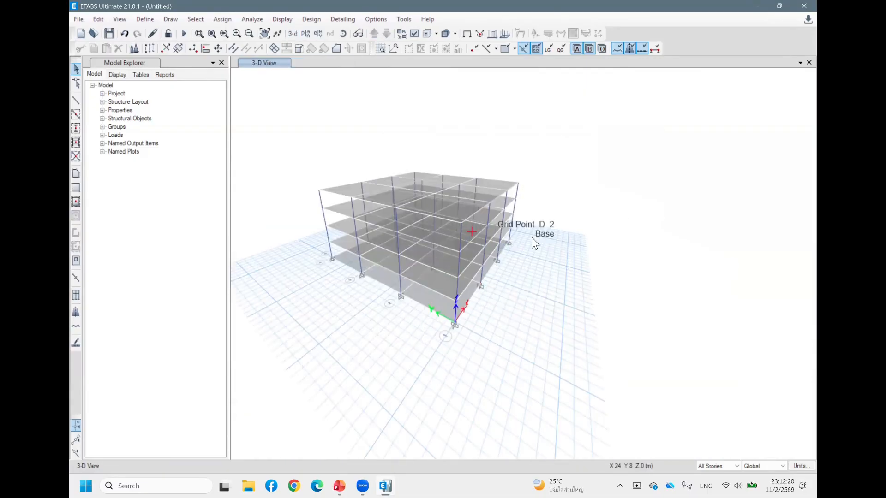
middle_click_drag(503, 207, 517, 245, "shift")
middle_click_drag(487, 206, 512, 217, "shift")
middle_click_drag(500, 249, 499, 236, "shift")
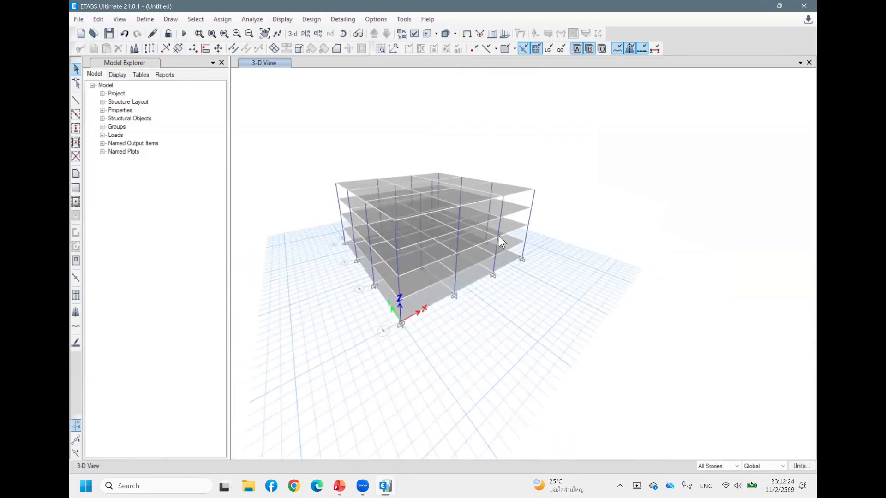
middle_click_drag(345, 252, 362, 204)
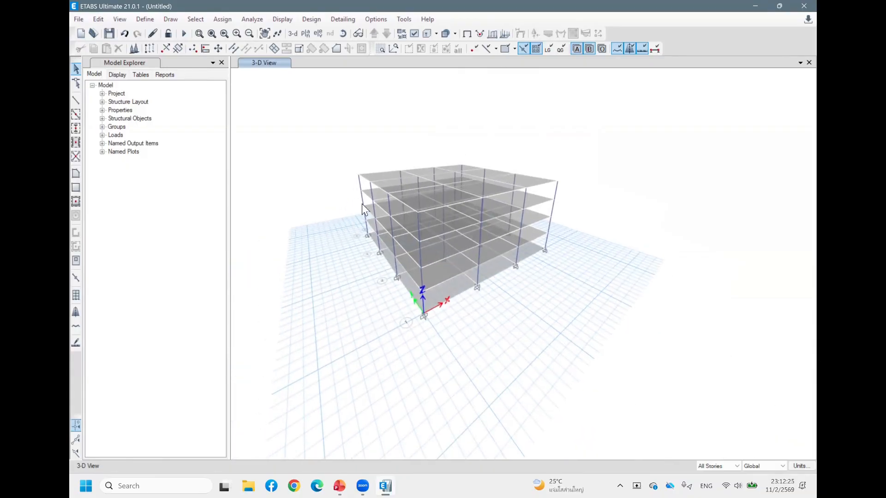
- Display the 3-D view by colours of Section Properties, with Extrude Frames and Extrude Shells enabled
left_click(415, 33)
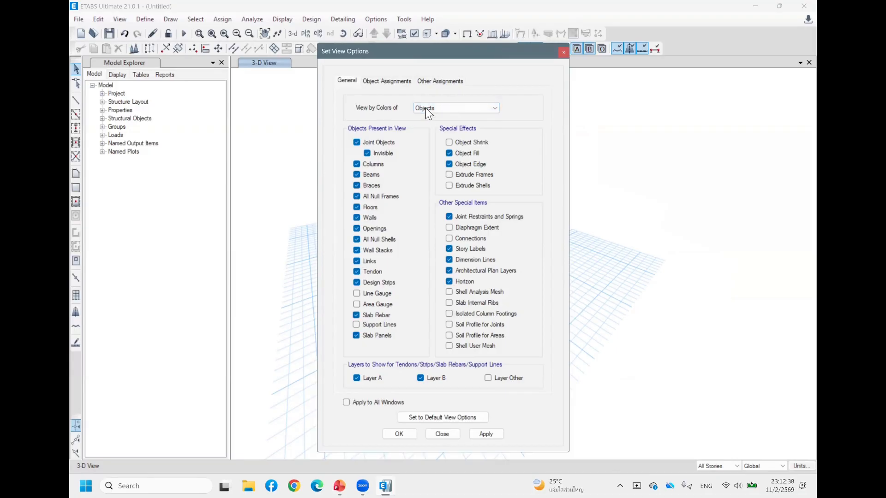
left_click(459, 107)
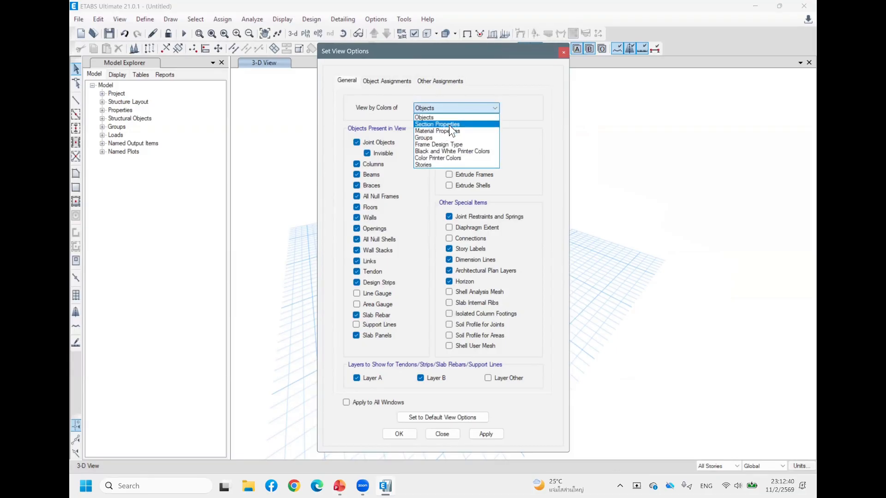
left_click(449, 124)
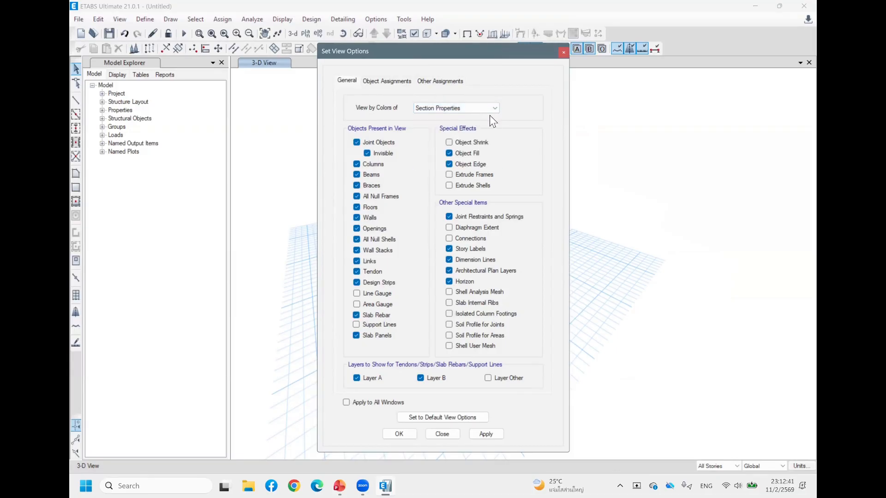
left_click(453, 186)
left_click_drag(448, 46, 214, 4)
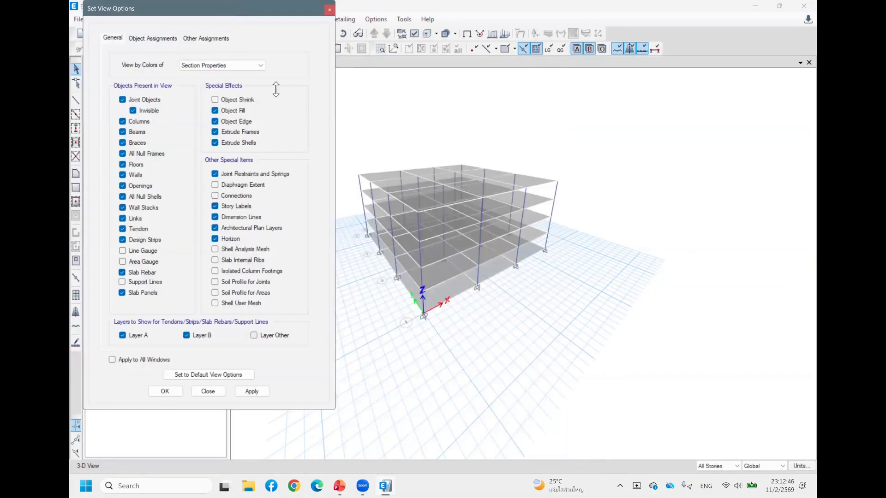
left_click(248, 392)
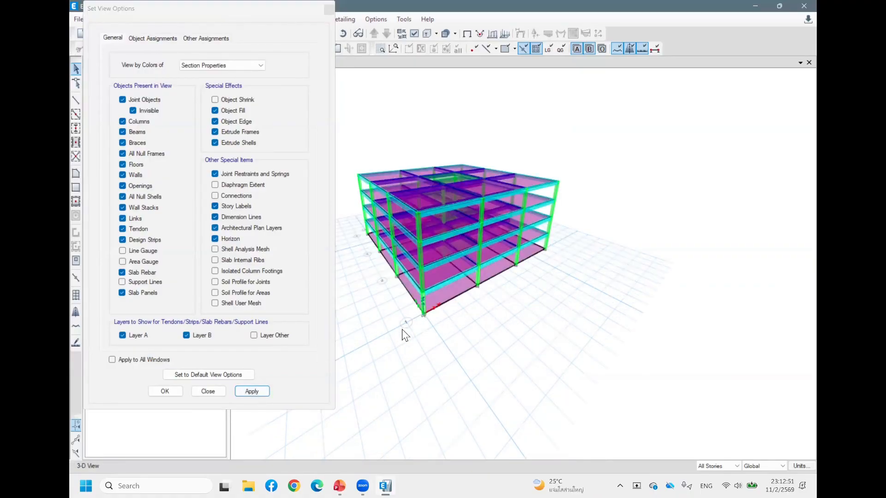
- Examine the extruded columns, beams and slabs from below, above and close up, and close the view options
middle_click_drag(465, 335, 583, 201, "shift")
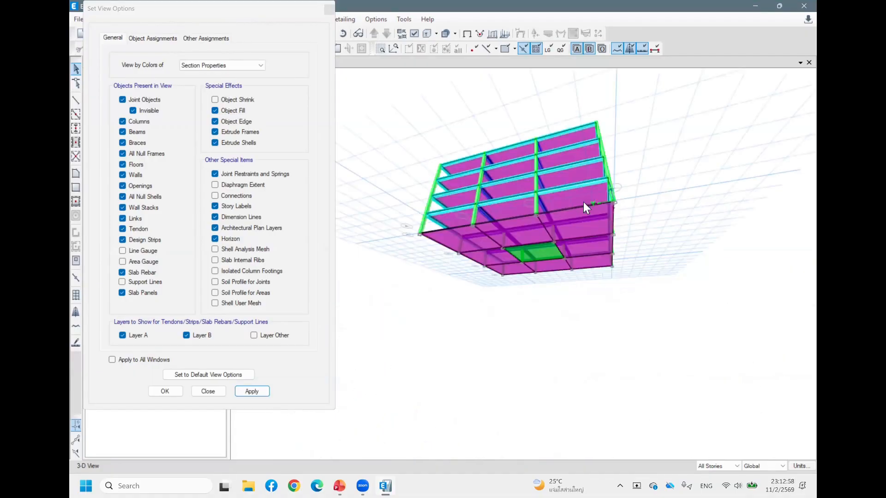
middle_click_drag(540, 342, 540, 369, "shift")
middle_click_drag(514, 305, 538, 267, "shift")
middle_click_drag(539, 325, 552, 289)
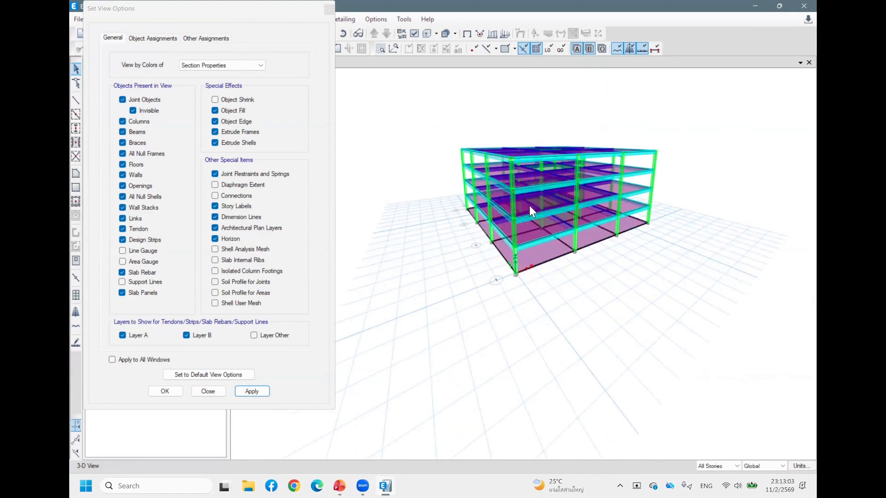
middle_click_drag(560, 248, 540, 246)
scroll(540, 247, "up", 3)
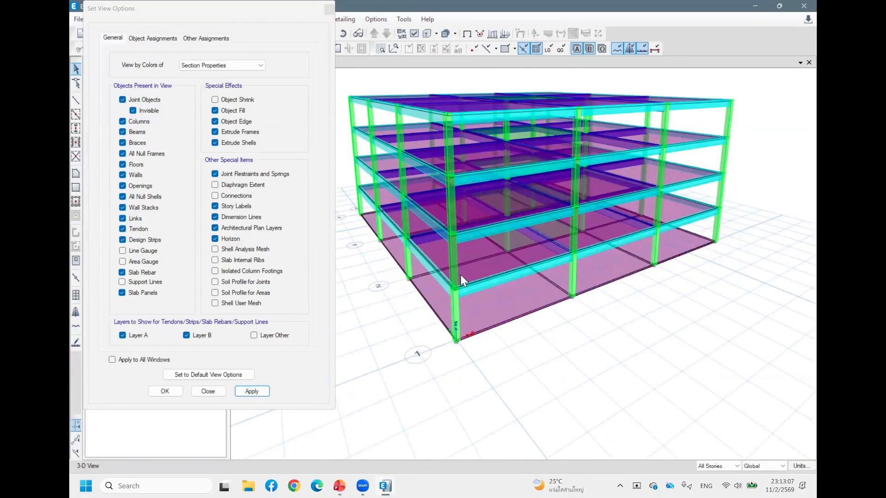
middle_click_drag(538, 253, 565, 261, "shift")
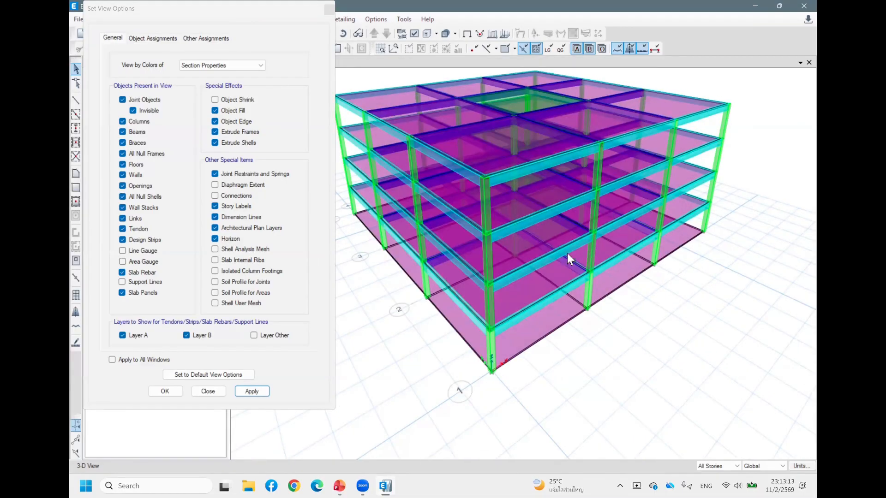
scroll(480, 203, "down", 3)
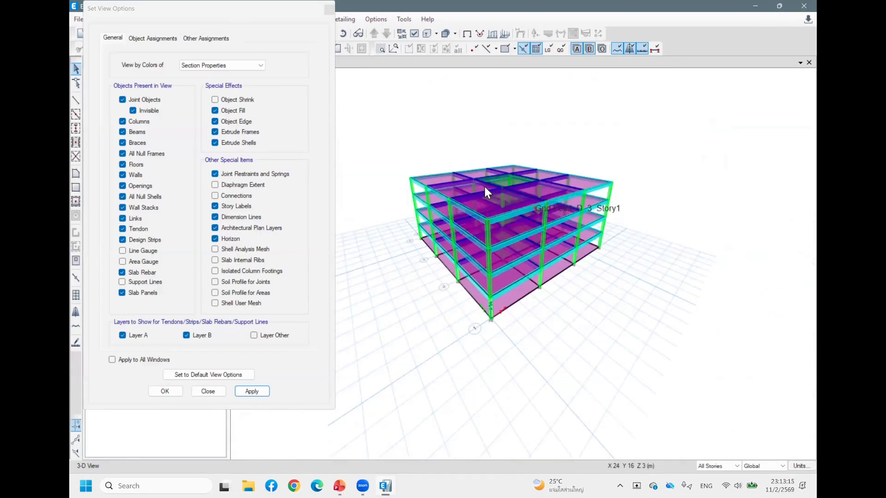
left_click(207, 392)
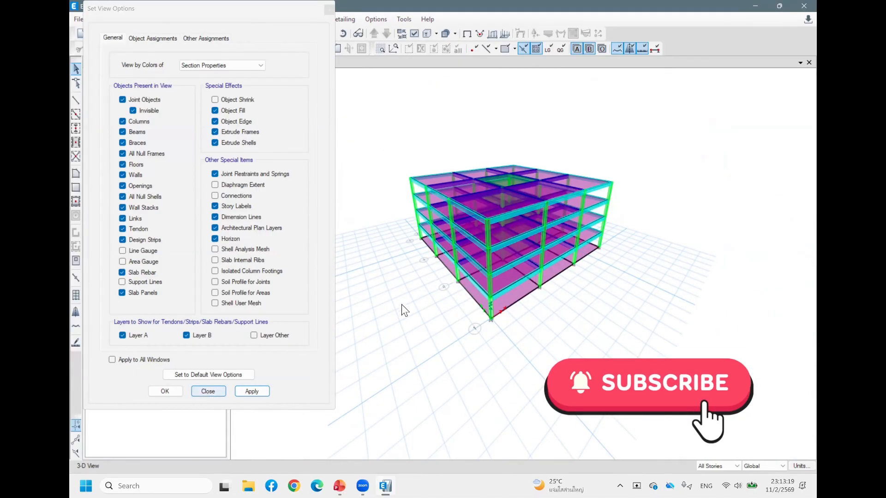